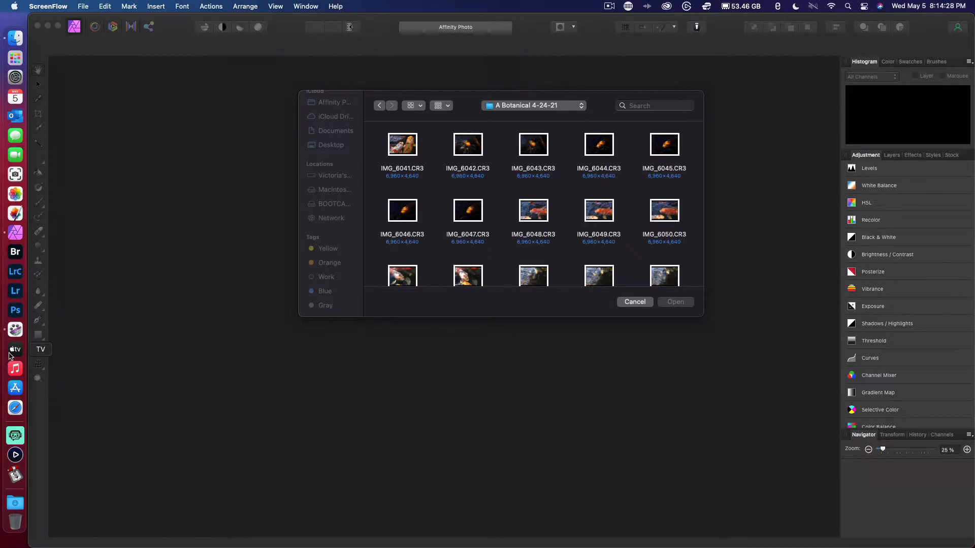
- Review the Affinity Photo product page in the App Store's Create category, then close the store
{"action": "left_click", "coordinate": [16, 388]}
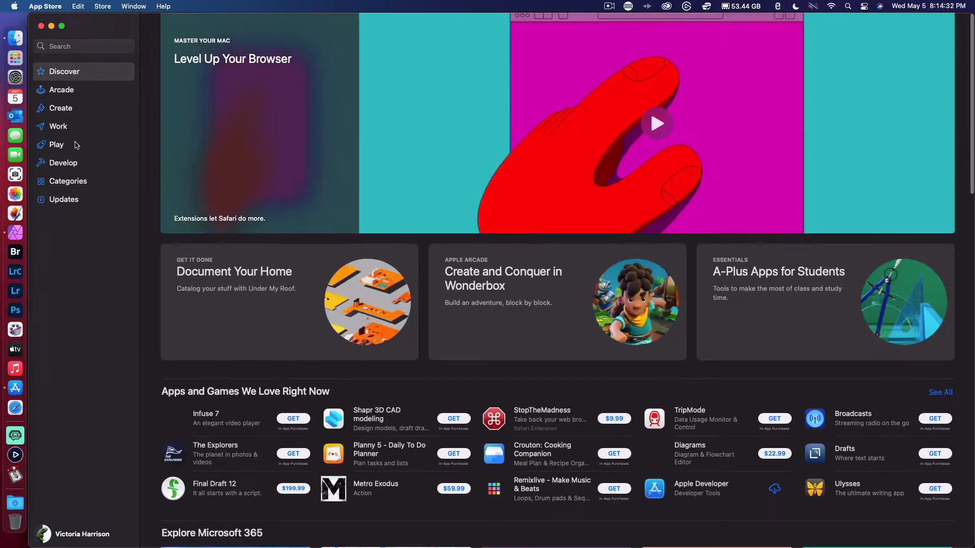
{"action": "left_click", "coordinate": [61, 108]}
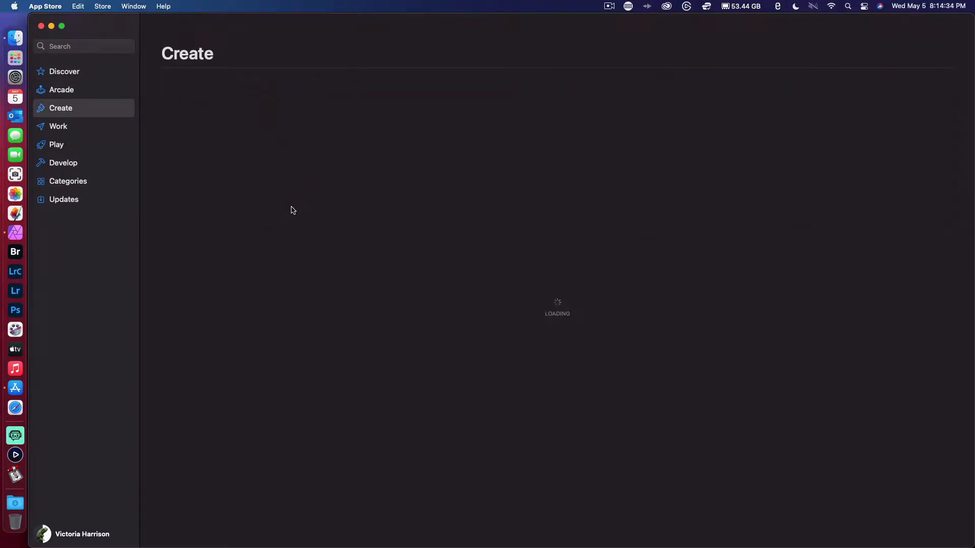
{"action": "left_click", "coordinate": [340, 435]}
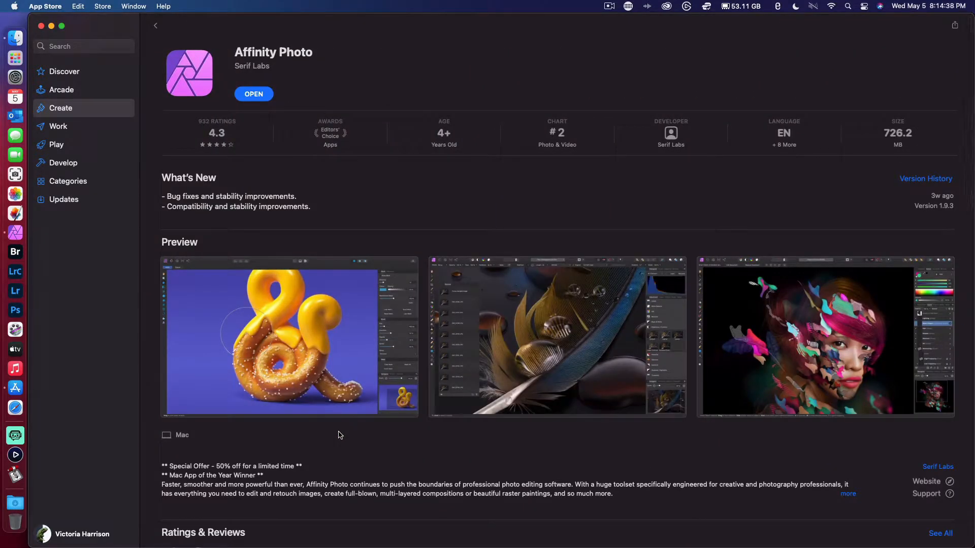
{"action": "scroll", "coordinate": [340, 435], "scroll_direction": "down", "scroll_amount": 5}
{"action": "scroll", "coordinate": [339, 435], "scroll_direction": "down", "scroll_amount": 5}
{"action": "scroll", "coordinate": [320, 452], "scroll_direction": "up", "scroll_amount": 10}
{"action": "scroll", "coordinate": [289, 477], "scroll_direction": "up", "scroll_amount": 2}
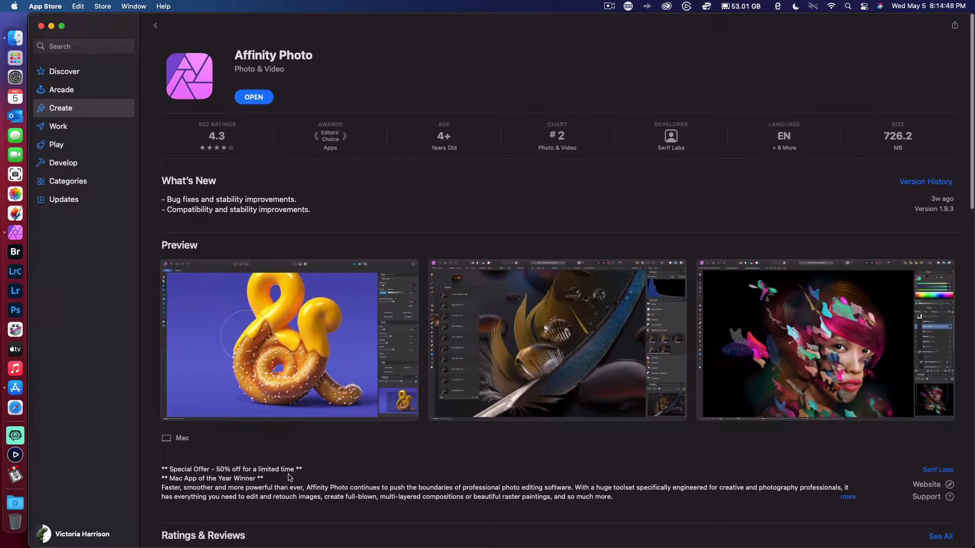
{"action": "left_click", "coordinate": [156, 26]}
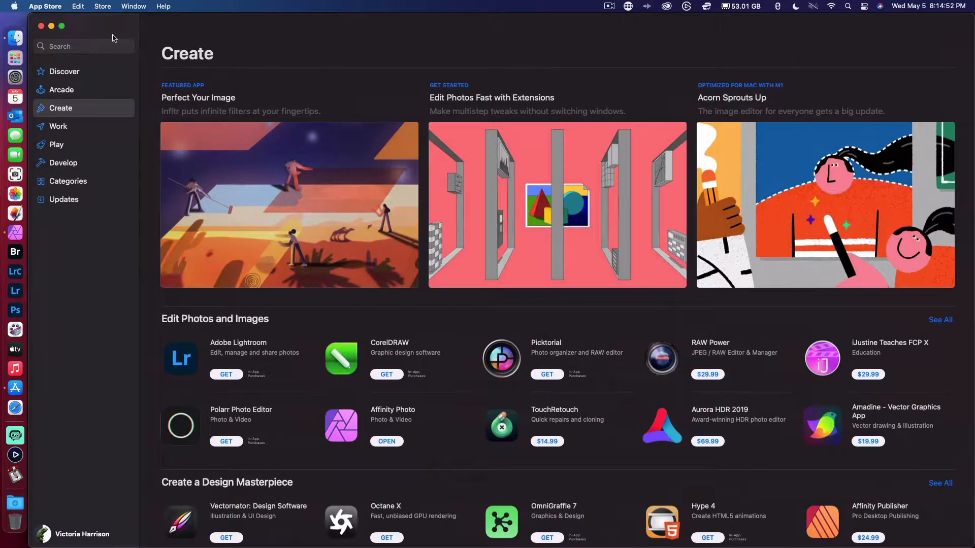
{"action": "left_click", "coordinate": [41, 26]}
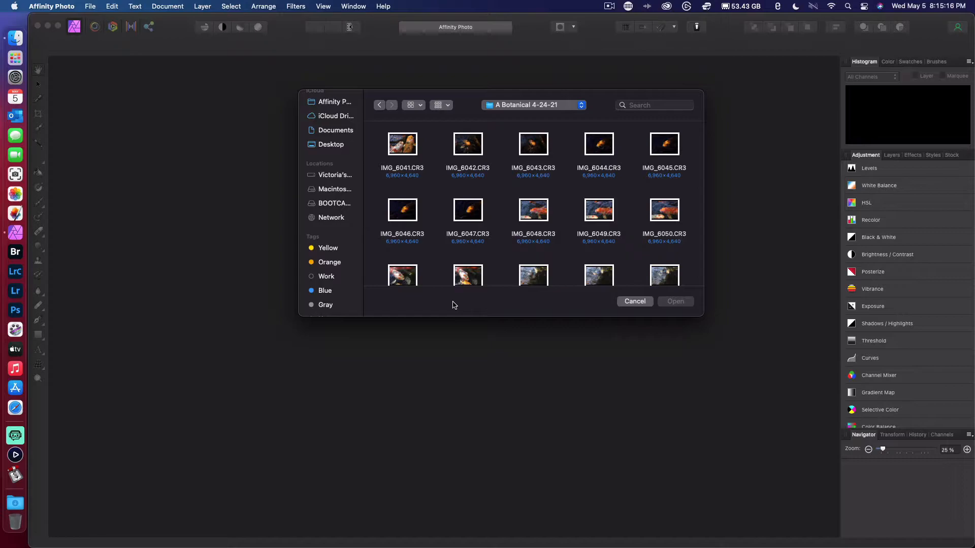
- Browse the raw CR3 photos in the A Botanical 4-24-21 folder for an image to edit
{"action": "scroll", "coordinate": [495, 245], "scroll_direction": "down", "scroll_amount": 3}
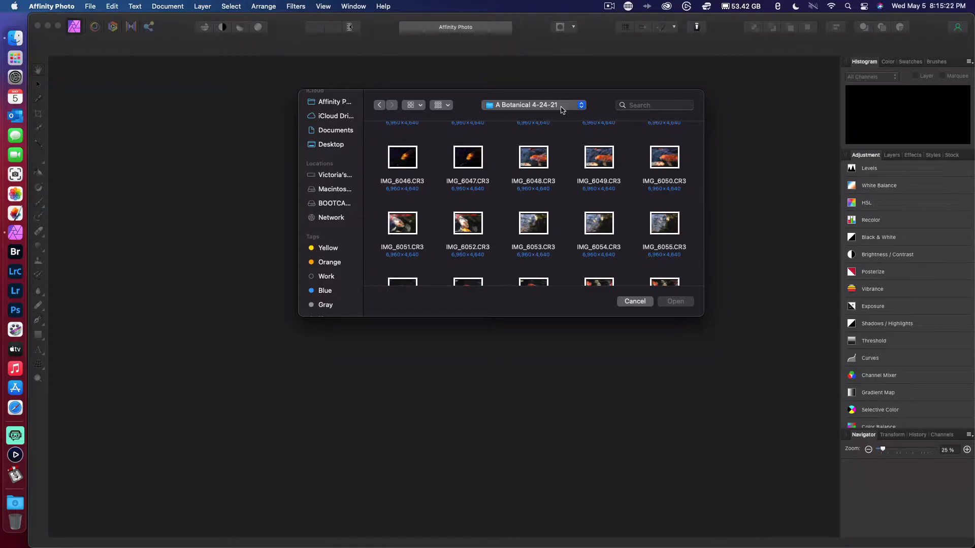
{"action": "scroll", "coordinate": [500, 256], "scroll_direction": "down", "scroll_amount": 3}
{"action": "scroll", "coordinate": [500, 255], "scroll_direction": "down", "scroll_amount": 6}
{"action": "scroll", "coordinate": [501, 255], "scroll_direction": "down", "scroll_amount": 12}
{"action": "scroll", "coordinate": [500, 256], "scroll_direction": "down", "scroll_amount": 12}
{"action": "scroll", "coordinate": [500, 256], "scroll_direction": "down", "scroll_amount": 20}
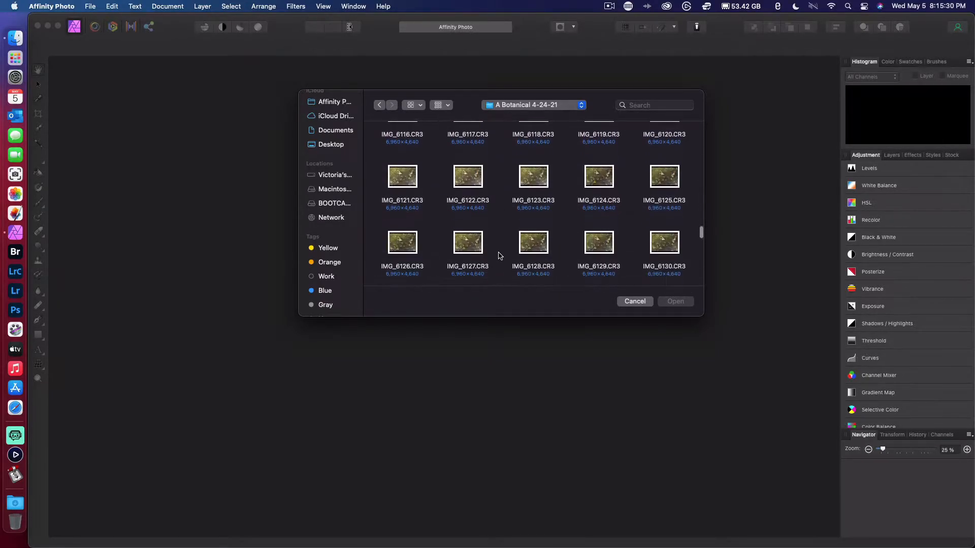
{"action": "scroll", "coordinate": [500, 256], "scroll_direction": "down", "scroll_amount": 4}
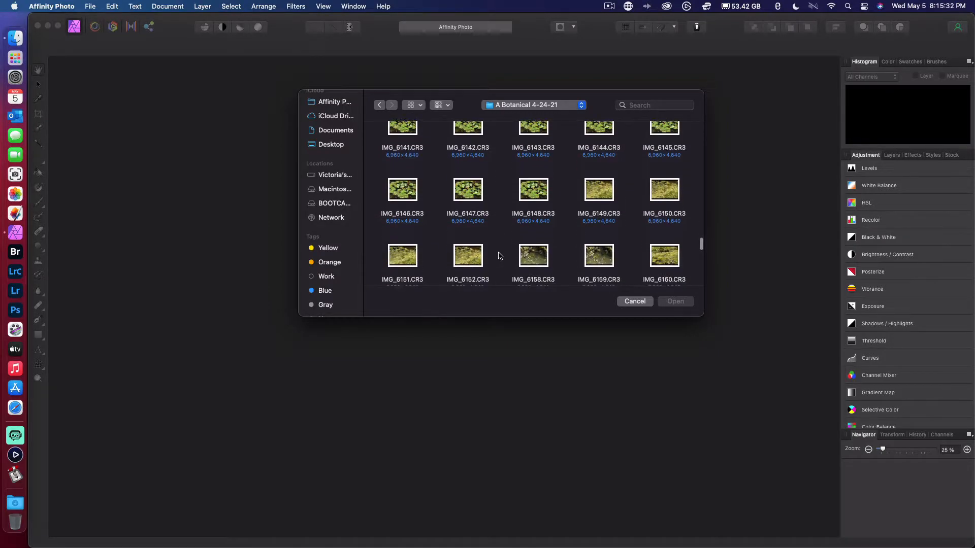
{"action": "scroll", "coordinate": [501, 255], "scroll_direction": "down", "scroll_amount": 1}
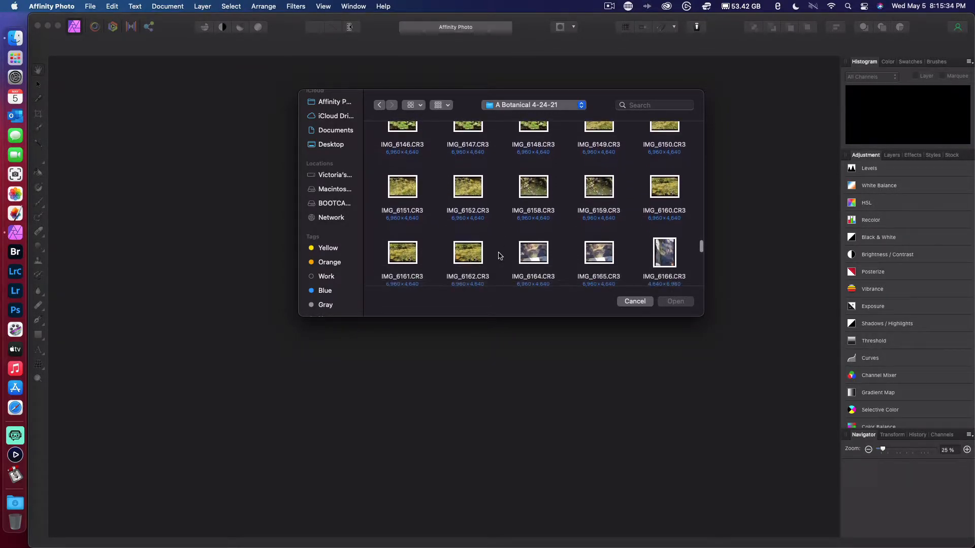
{"action": "scroll", "coordinate": [500, 256], "scroll_direction": "down", "scroll_amount": 1}
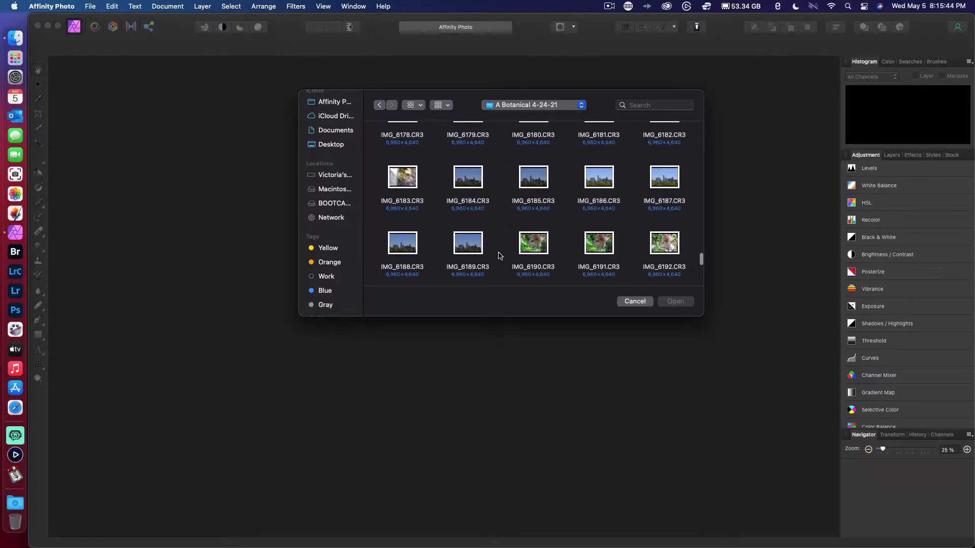
- Find the plant photo IMG_6003.CR3 earlier in the folder, preview it at large size and close the preview
{"action": "scroll", "coordinate": [500, 256], "scroll_direction": "up", "scroll_amount": 5}
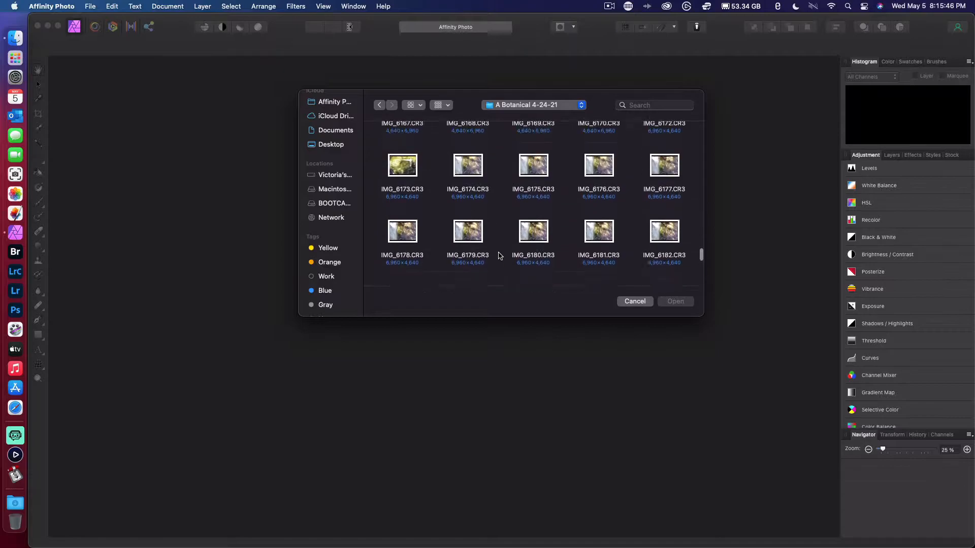
{"action": "scroll", "coordinate": [500, 255], "scroll_direction": "up", "scroll_amount": 5}
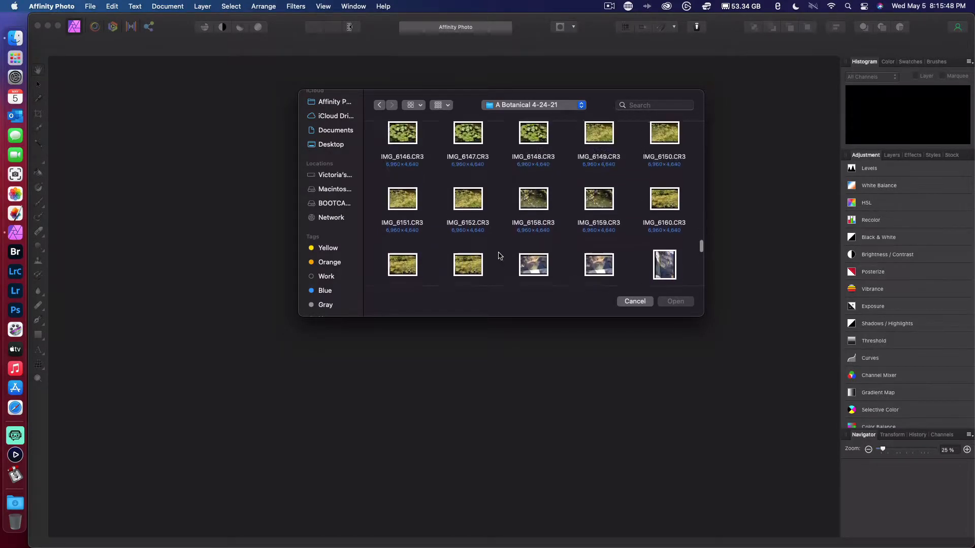
{"action": "scroll", "coordinate": [500, 256], "scroll_direction": "up", "scroll_amount": 10}
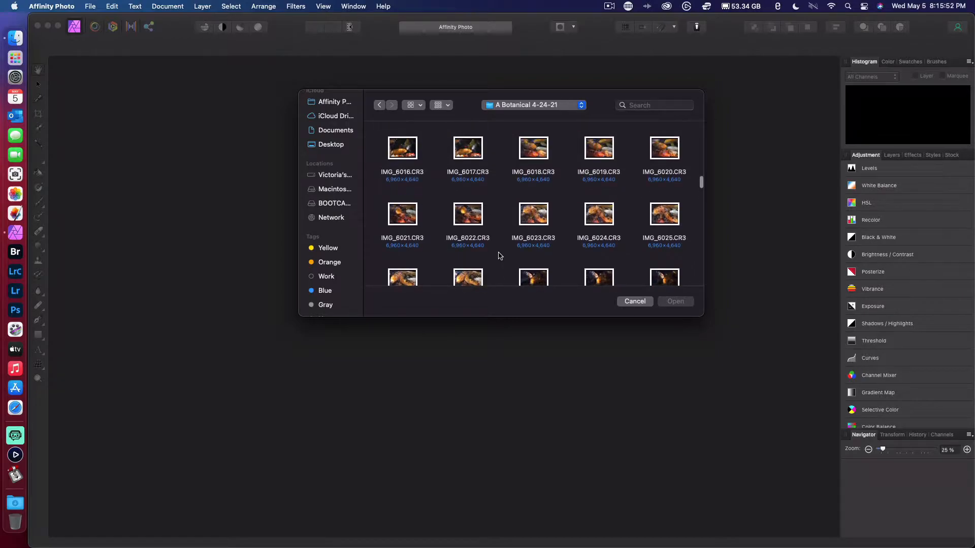
{"action": "scroll", "coordinate": [515, 168], "scroll_direction": "up", "scroll_amount": 2}
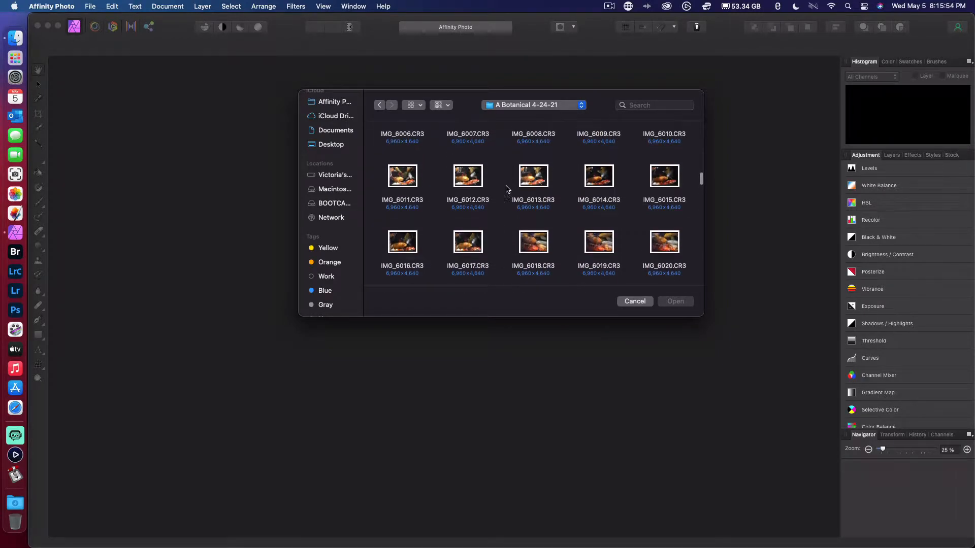
{"action": "scroll", "coordinate": [506, 189], "scroll_direction": "up", "scroll_amount": 2}
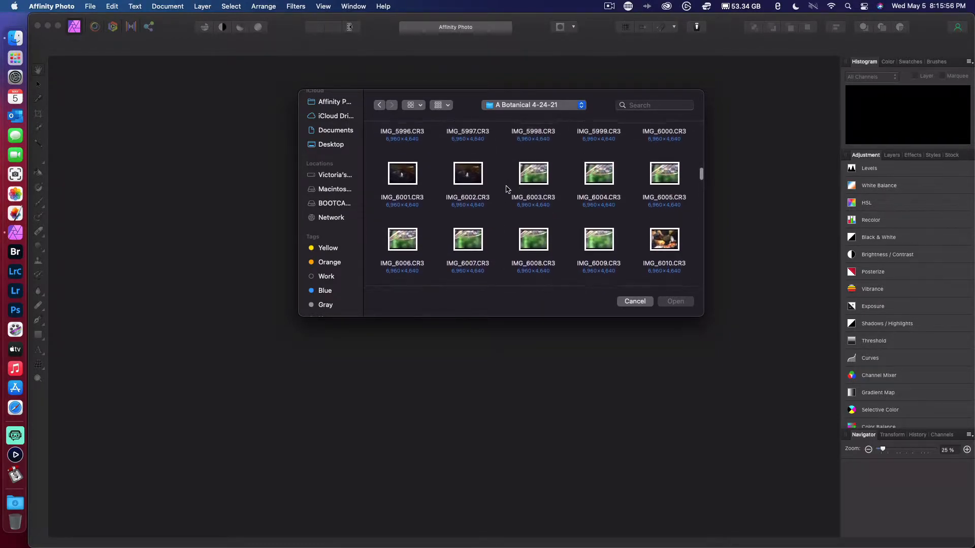
{"action": "left_click", "coordinate": [533, 211]}
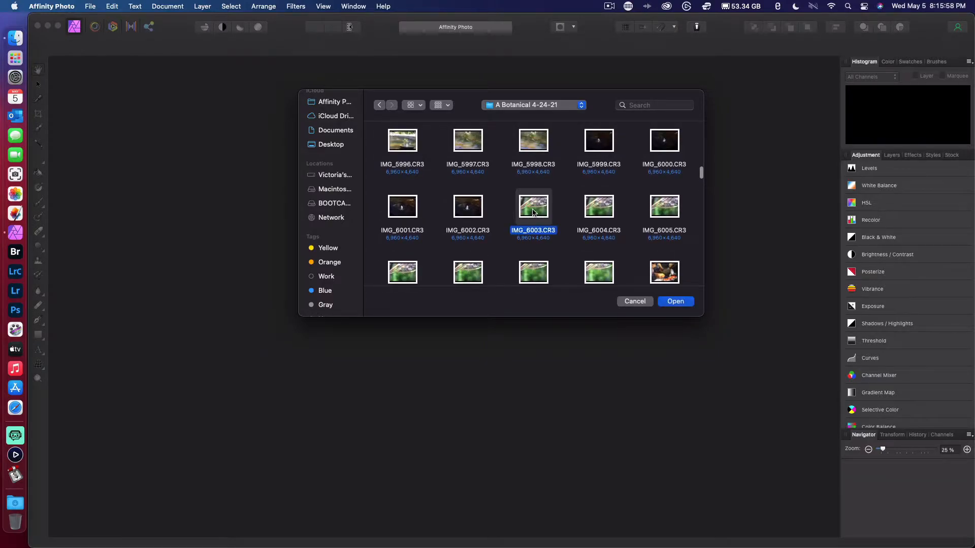
{"action": "double_click", "coordinate": [533, 212]}
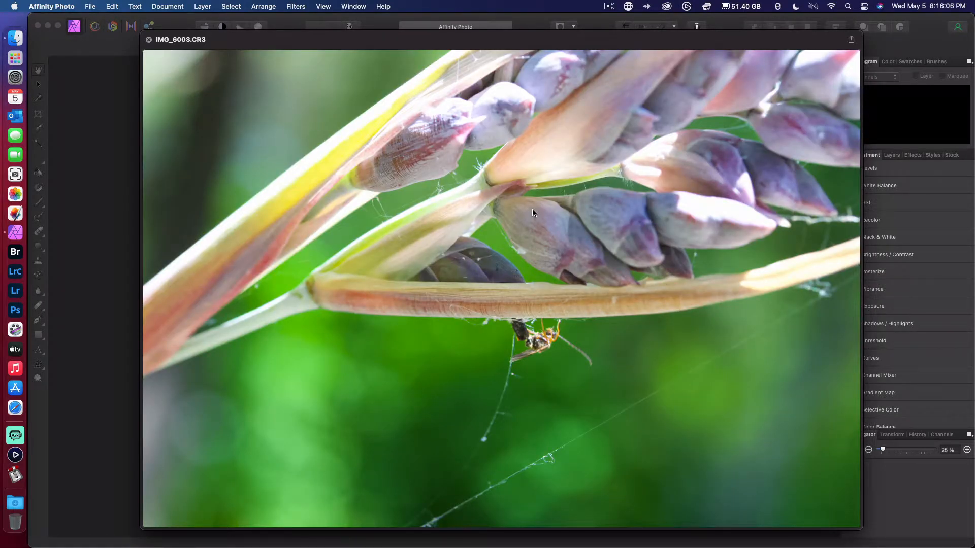
{"action": "key", "text": "space"}
- Find the bright waterfall photo IMG_5918.CR3 and preview it briefly without opening it
{"action": "scroll", "coordinate": [505, 187], "scroll_direction": "up", "scroll_amount": 4}
{"action": "scroll", "coordinate": [506, 190], "scroll_direction": "up", "scroll_amount": 5}
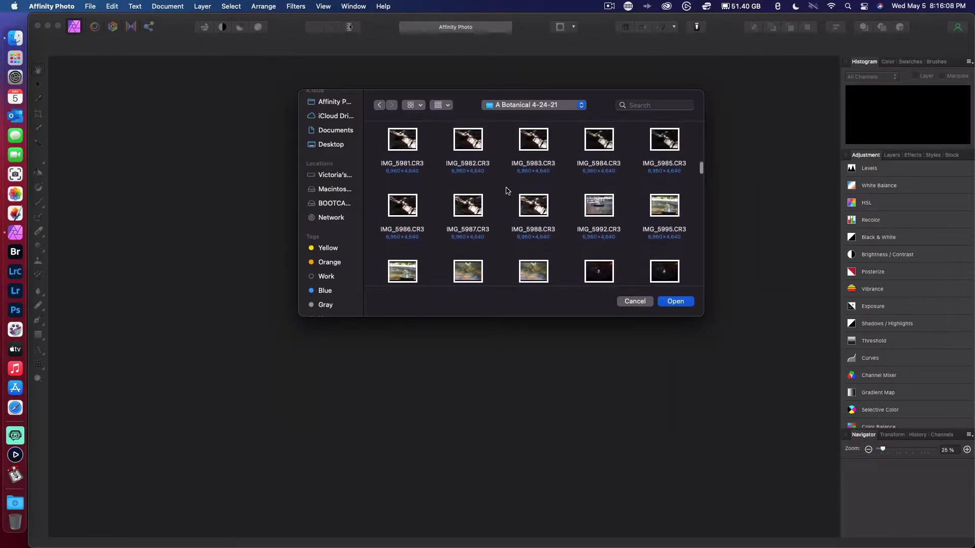
{"action": "scroll", "coordinate": [506, 190], "scroll_direction": "up", "scroll_amount": 4}
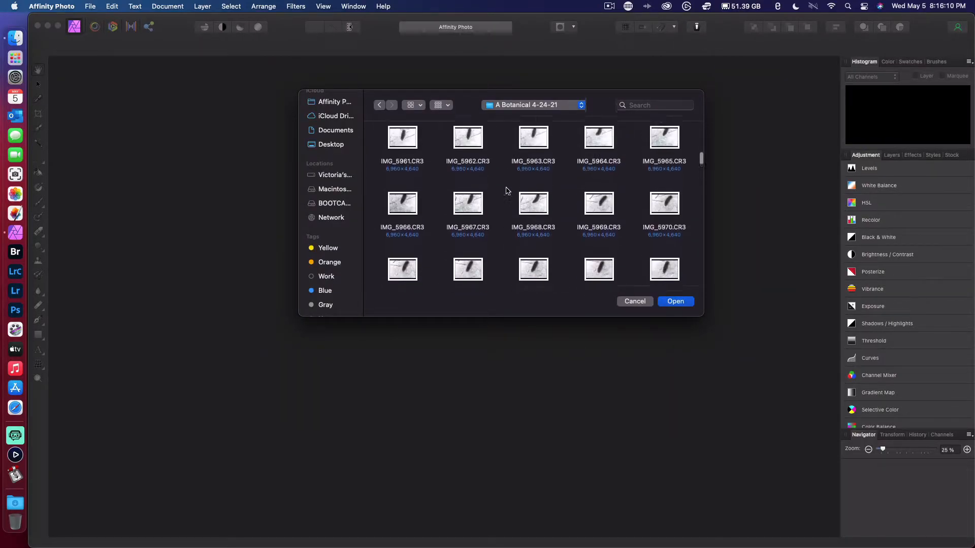
{"action": "scroll", "coordinate": [506, 191], "scroll_direction": "up", "scroll_amount": 5}
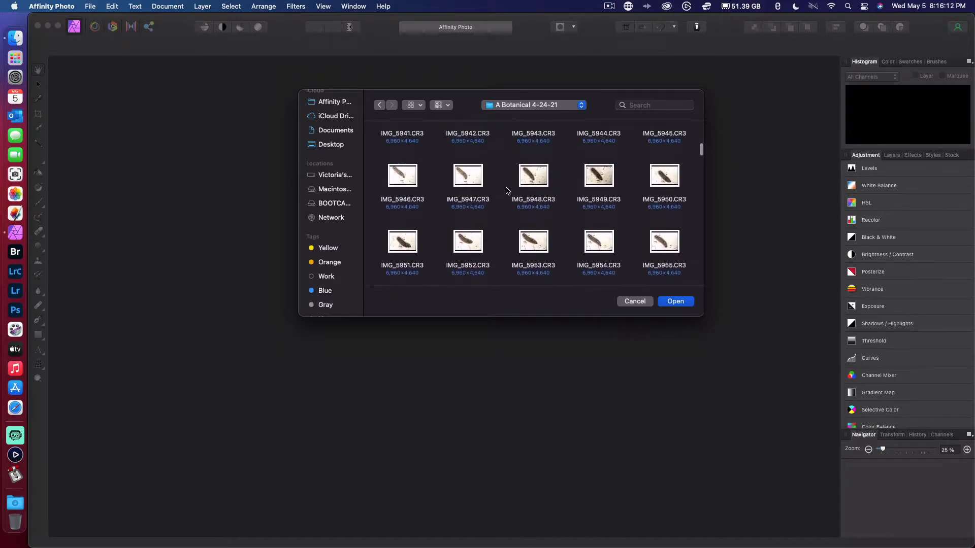
{"action": "scroll", "coordinate": [506, 191], "scroll_direction": "up", "scroll_amount": 3}
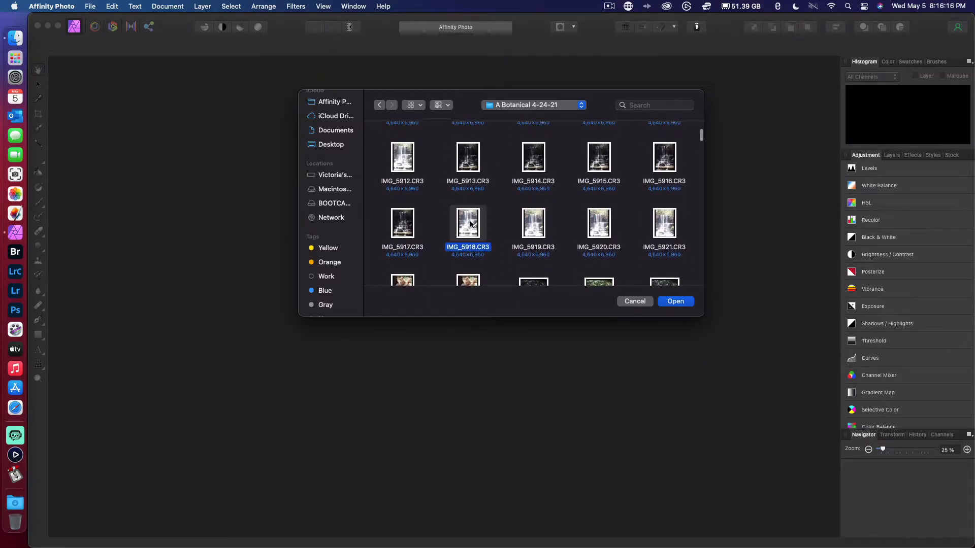
{"action": "key", "text": "space"}
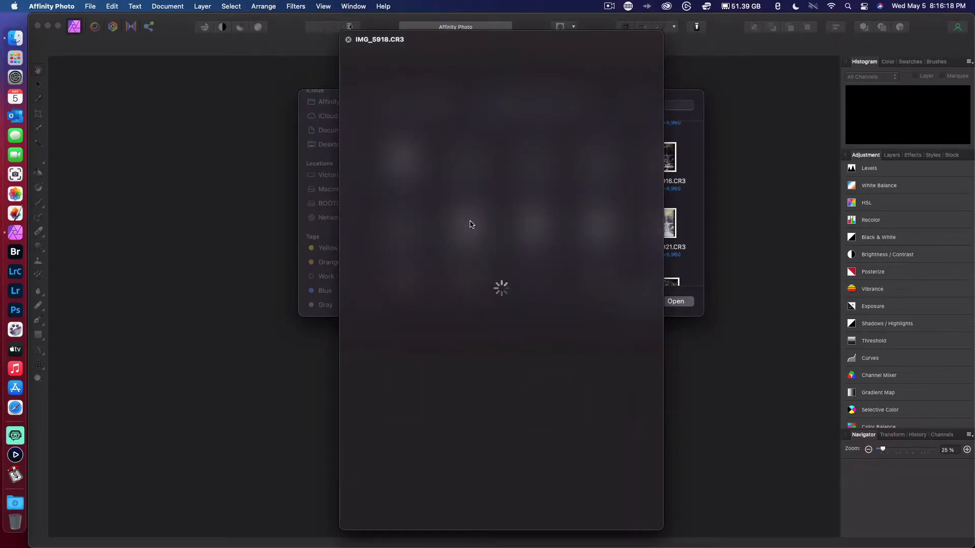
{"action": "key", "text": "space"}
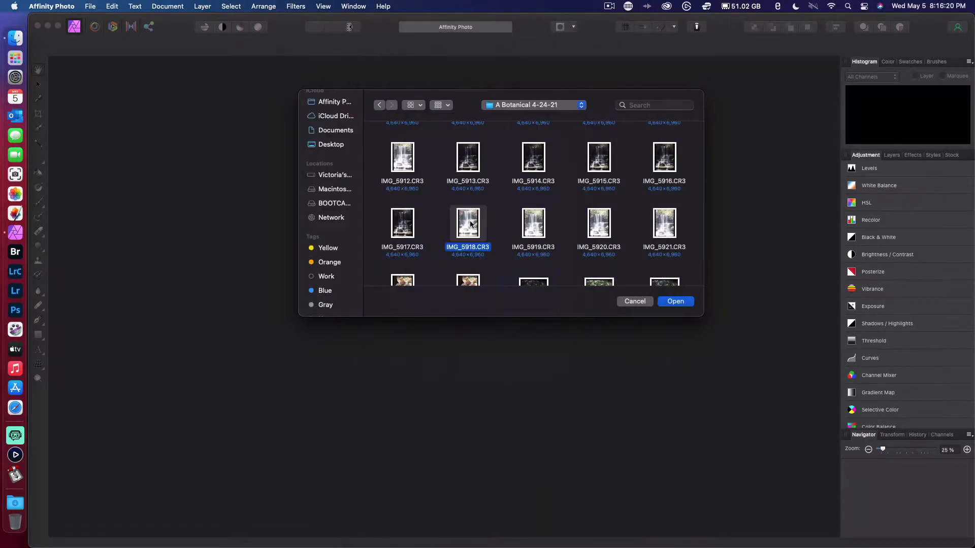
- Preview the overexposed waterfall photo IMG_5912.CR3 at large size and close the preview
{"action": "scroll", "coordinate": [471, 224], "scroll_direction": "up", "scroll_amount": 1}
{"action": "left_click", "coordinate": [404, 188]}
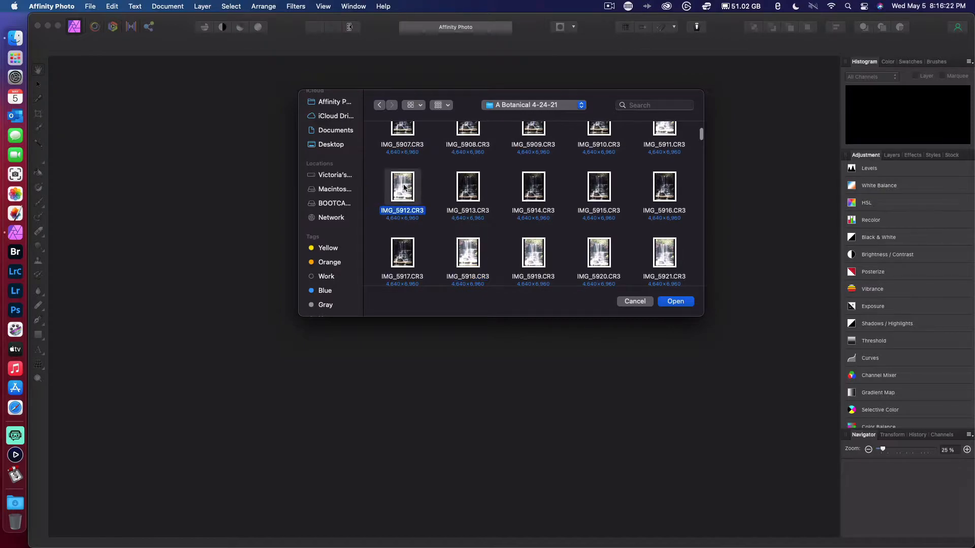
{"action": "key", "text": "space"}
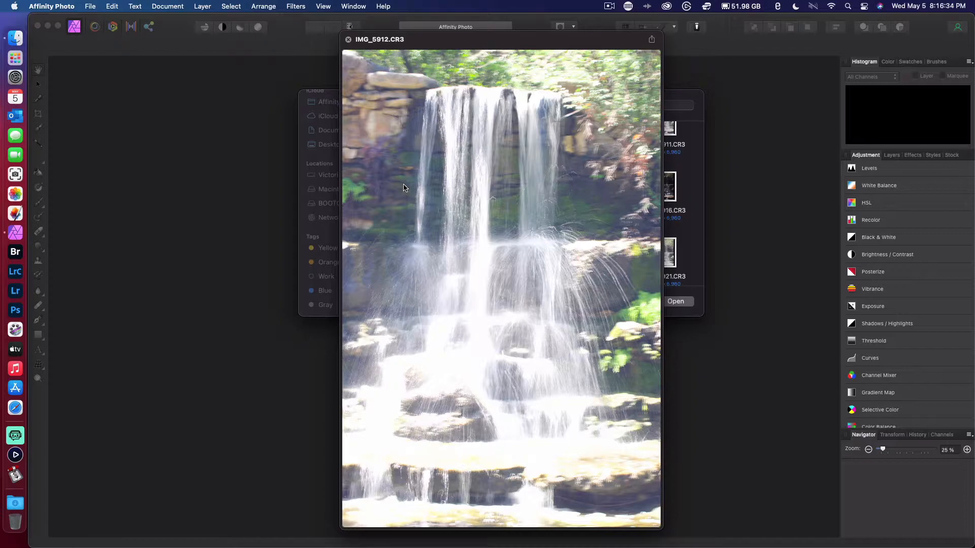
{"action": "key", "text": "space"}
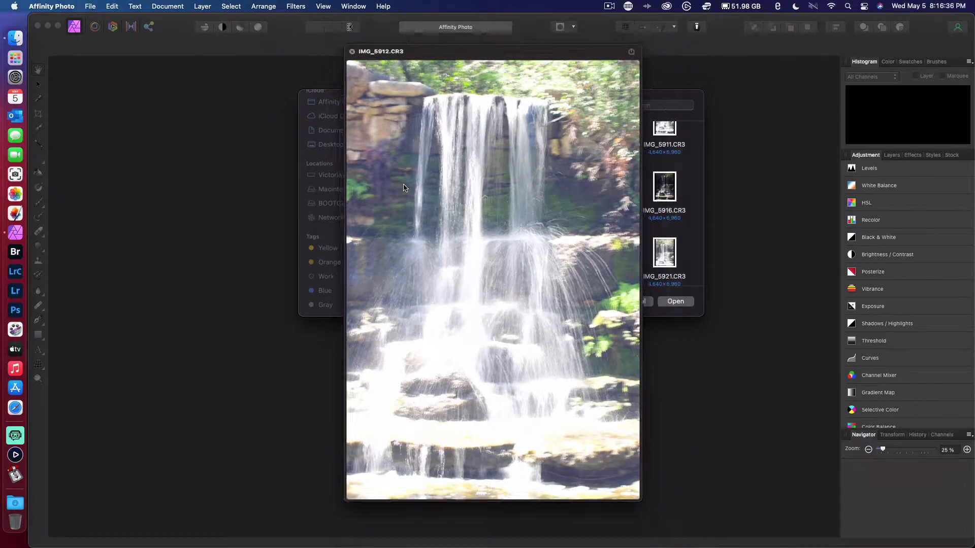
{"action": "left_click", "coordinate": [430, 173]}
- Preview the landscape-format waterfall photo IMG_5905.CR3 without opening it for editing
{"action": "scroll", "coordinate": [430, 172], "scroll_direction": "up", "scroll_amount": 5}
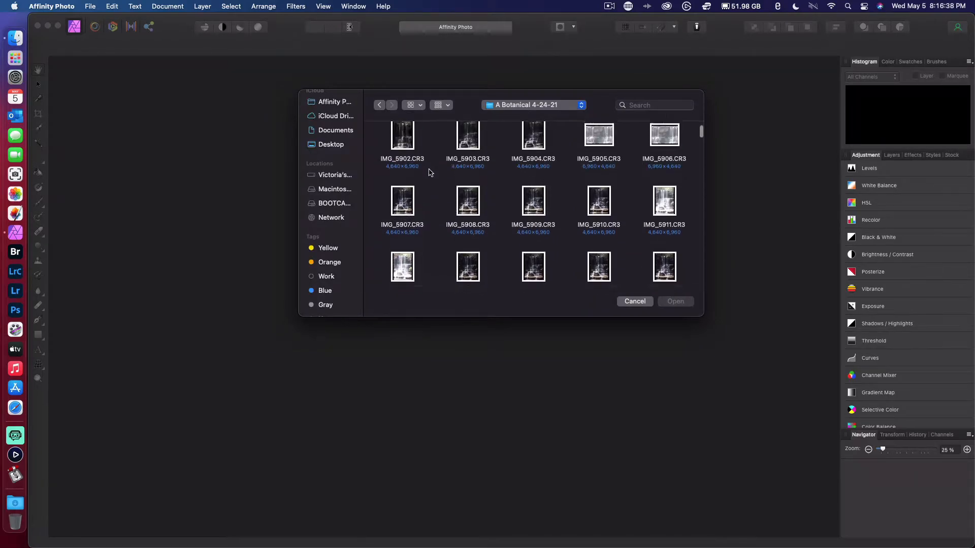
{"action": "left_click", "coordinate": [598, 207]}
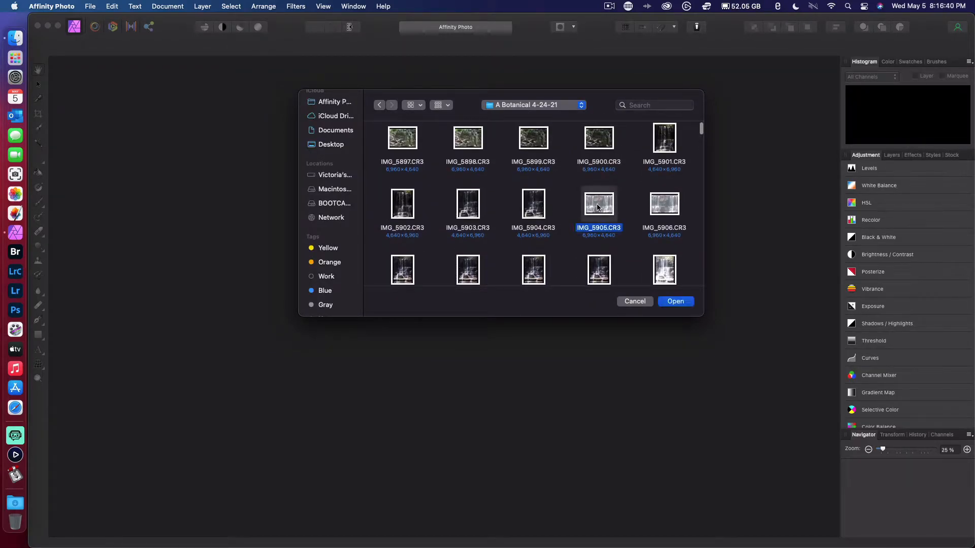
{"action": "double_click", "coordinate": [598, 208]}
- Preview the darker portrait waterfall photo IMG_5910.CR3 at large size and close the preview
{"action": "scroll", "coordinate": [586, 192], "scroll_direction": "down", "scroll_amount": 3}
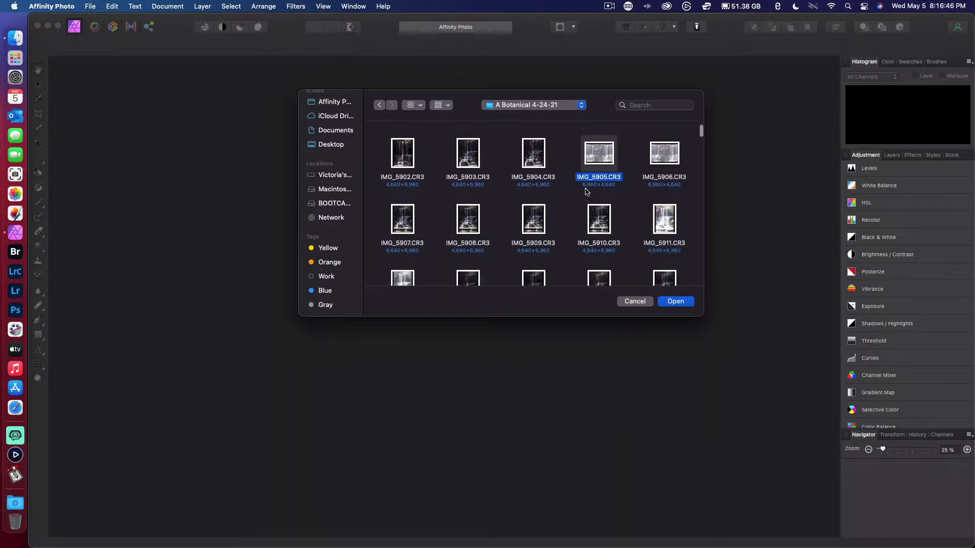
{"action": "left_click", "coordinate": [596, 210]}
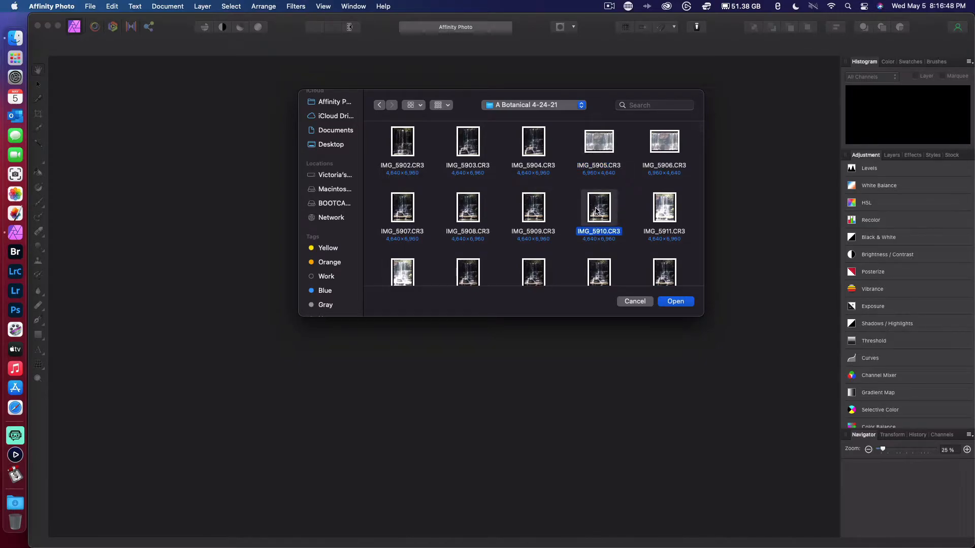
{"action": "double_click", "coordinate": [597, 211]}
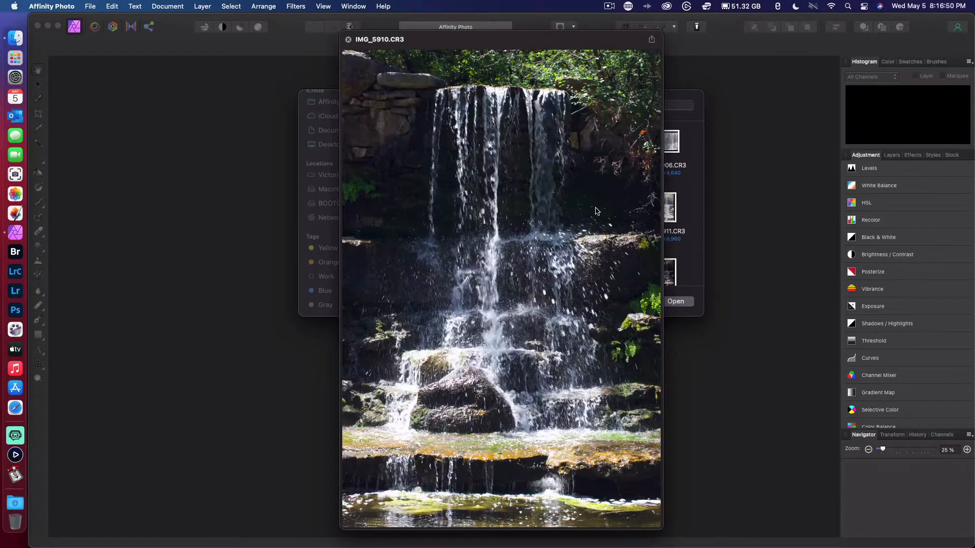
{"action": "key", "text": "space"}
- Find the waterfall photo IMG_5917.CR3 among the neighbouring shots and preview it at large size
{"action": "scroll", "coordinate": [581, 219], "scroll_direction": "down", "scroll_amount": 4}
{"action": "scroll", "coordinate": [581, 219], "scroll_direction": "down", "scroll_amount": 3}
{"action": "scroll", "coordinate": [580, 218], "scroll_direction": "up", "scroll_amount": 4}
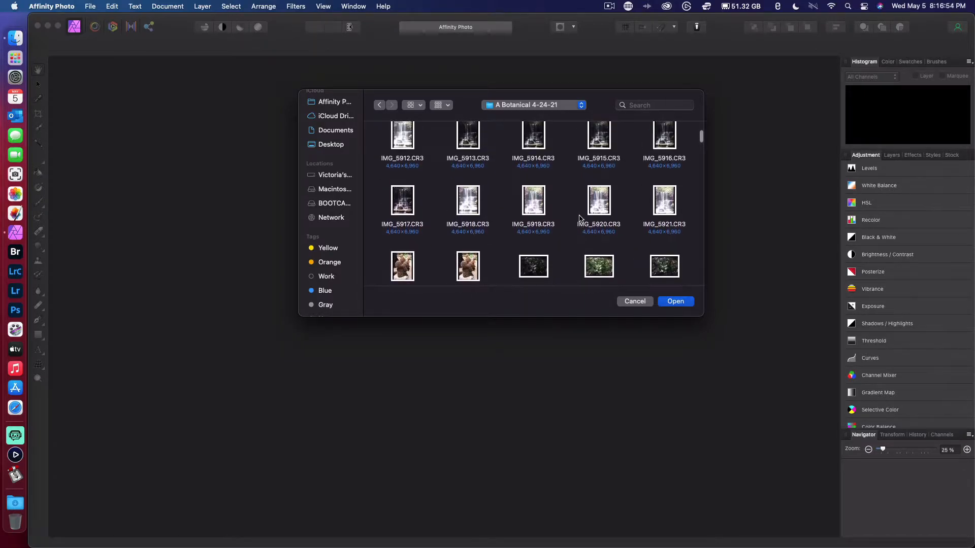
{"action": "left_click", "coordinate": [392, 251]}
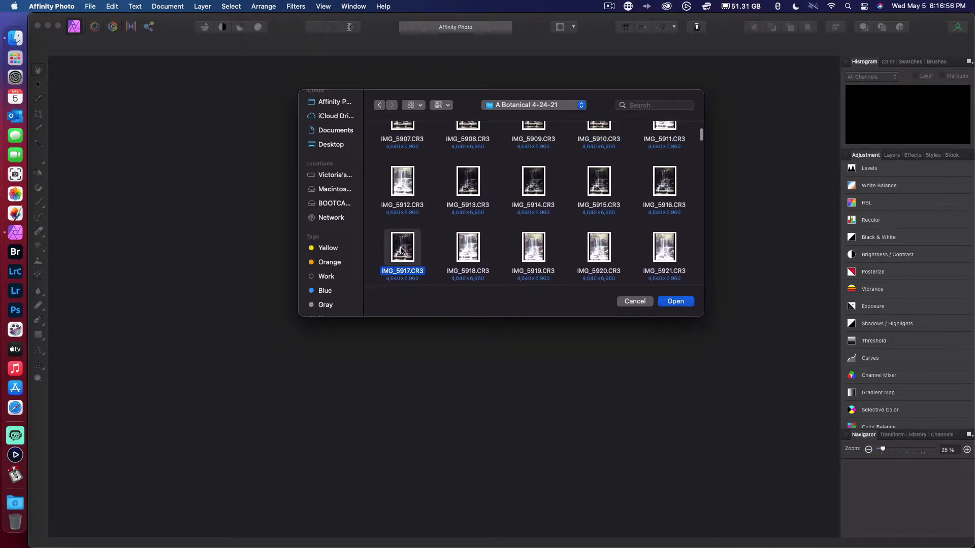
{"action": "key", "text": "space"}
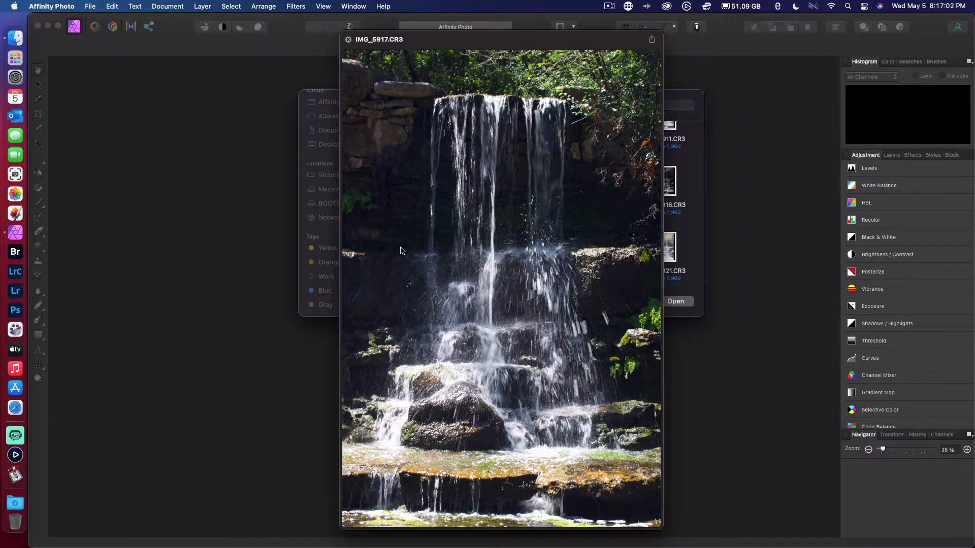
- Close the IMG_5917.CR3 preview and look through the remaining photos in the A Botanical 4-24-21 folder
{"action": "key", "text": "space"}
{"action": "left_click", "coordinate": [490, 239]}
{"action": "scroll", "coordinate": [490, 238], "scroll_direction": "down", "scroll_amount": 2}
{"action": "scroll", "coordinate": [491, 239], "scroll_direction": "down", "scroll_amount": 2}
{"action": "scroll", "coordinate": [491, 238], "scroll_direction": "down", "scroll_amount": 5}
{"action": "scroll", "coordinate": [491, 239], "scroll_direction": "down", "scroll_amount": 10}
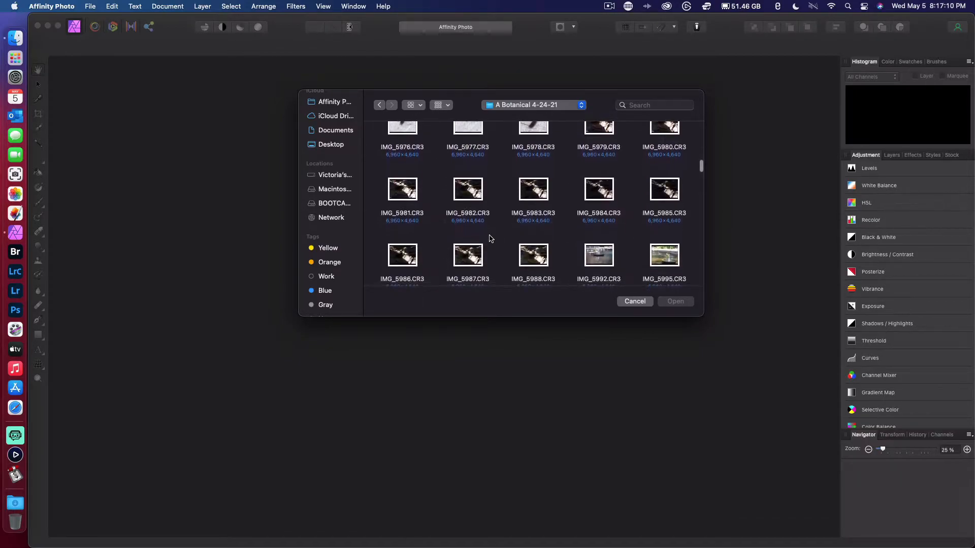
{"action": "scroll", "coordinate": [491, 239], "scroll_direction": "down", "scroll_amount": 4}
{"action": "scroll", "coordinate": [491, 238], "scroll_direction": "down", "scroll_amount": 2}
- Go up to the Photography folder and open its SA Zoo 4-6-21 subfolder
{"action": "left_click", "coordinate": [539, 105]}
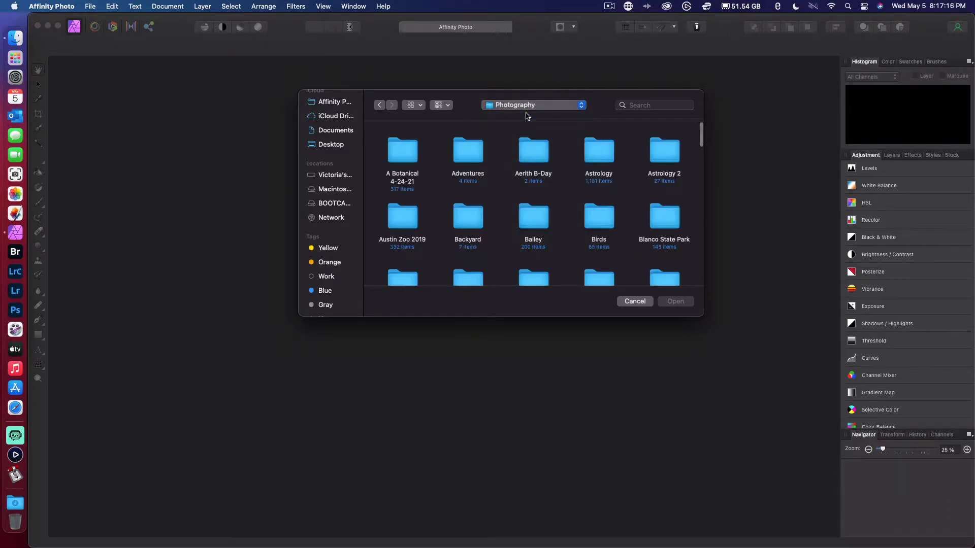
{"action": "scroll", "coordinate": [496, 185], "scroll_direction": "down", "scroll_amount": 1}
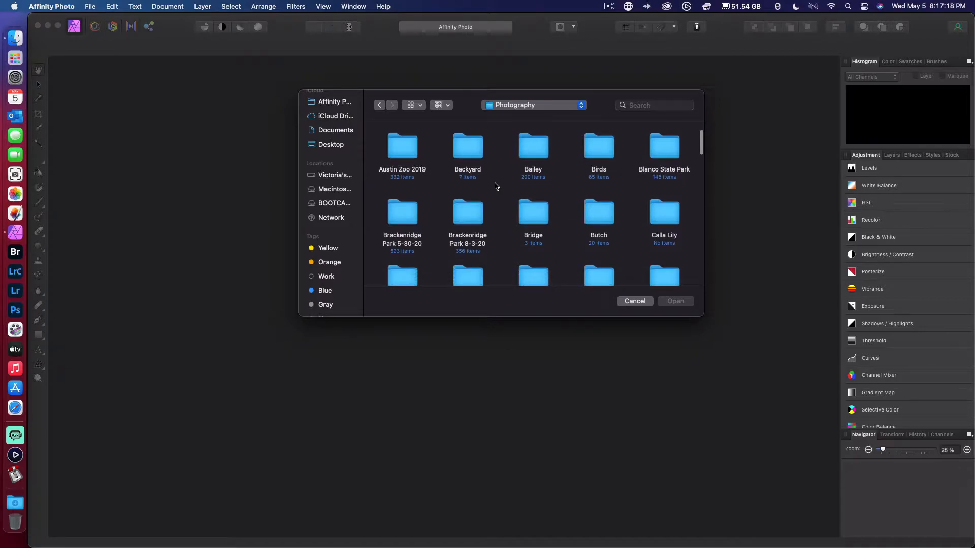
{"action": "scroll", "coordinate": [496, 186], "scroll_direction": "up", "scroll_amount": 3}
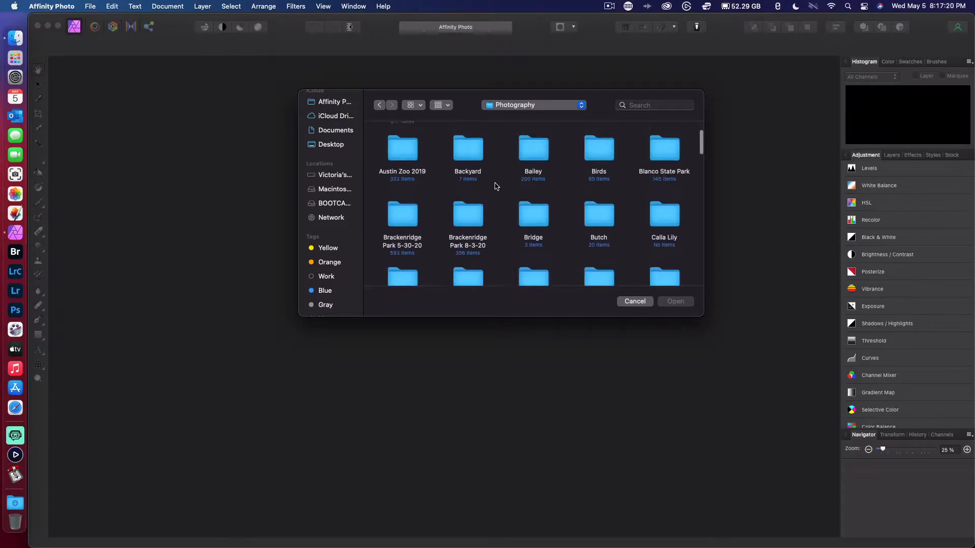
{"action": "left_click", "coordinate": [605, 158]}
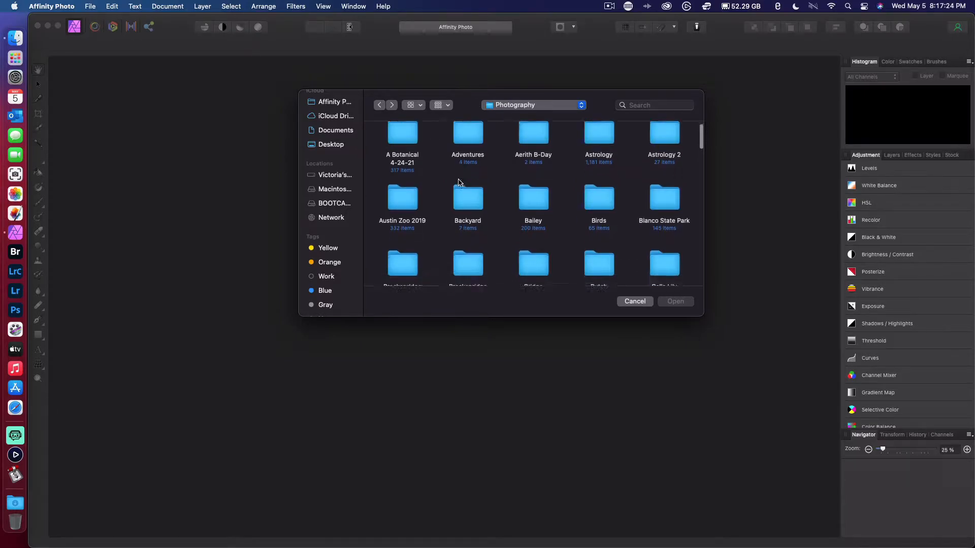
{"action": "scroll", "coordinate": [459, 181], "scroll_direction": "down", "scroll_amount": 2}
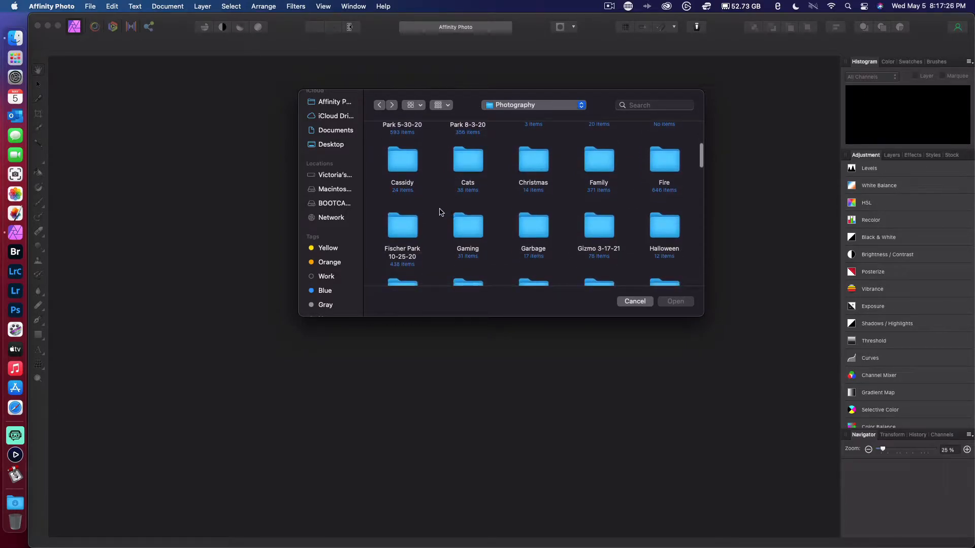
{"action": "scroll", "coordinate": [439, 219], "scroll_direction": "down", "scroll_amount": 3}
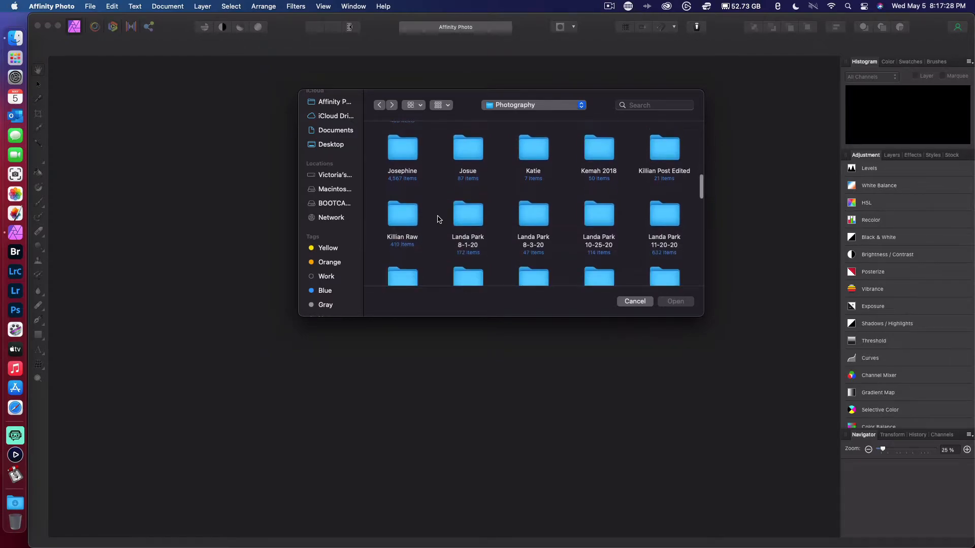
{"action": "scroll", "coordinate": [439, 220], "scroll_direction": "down", "scroll_amount": 1}
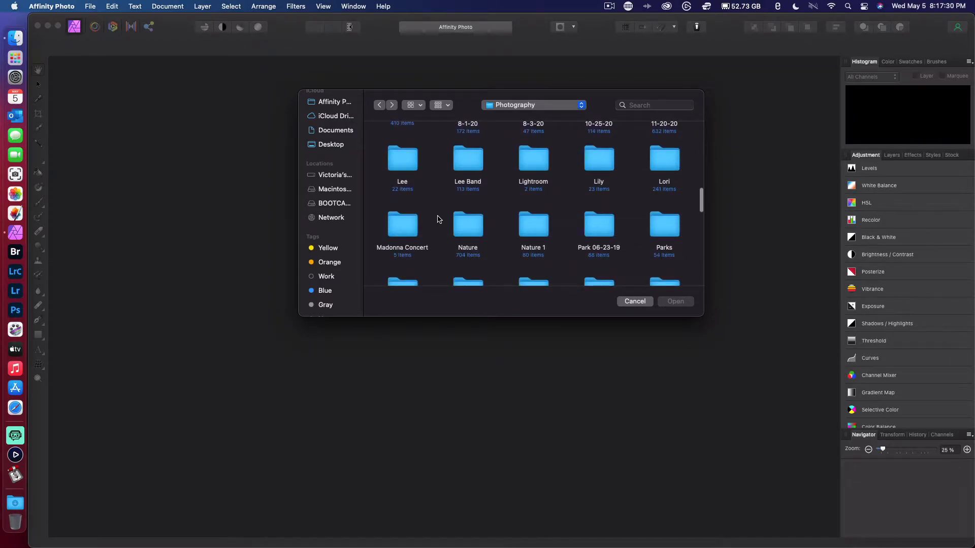
{"action": "scroll", "coordinate": [439, 219], "scroll_direction": "down", "scroll_amount": 2}
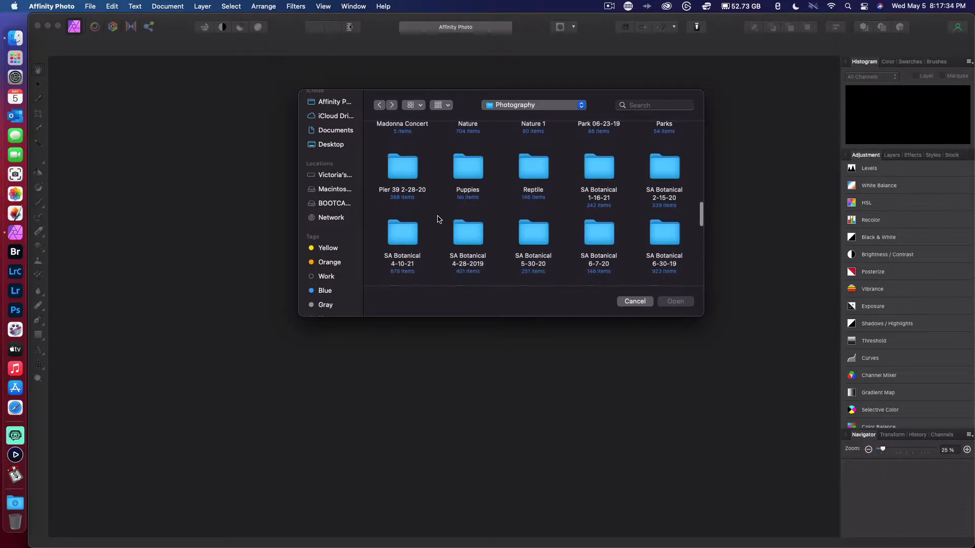
{"action": "scroll", "coordinate": [439, 220], "scroll_direction": "down", "scroll_amount": 1}
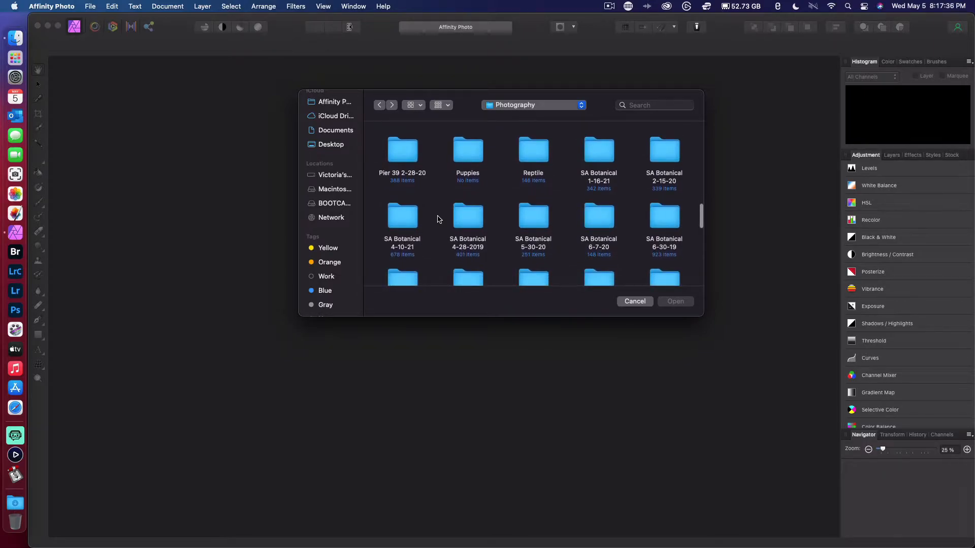
{"action": "scroll", "coordinate": [436, 228], "scroll_direction": "down", "scroll_amount": 1}
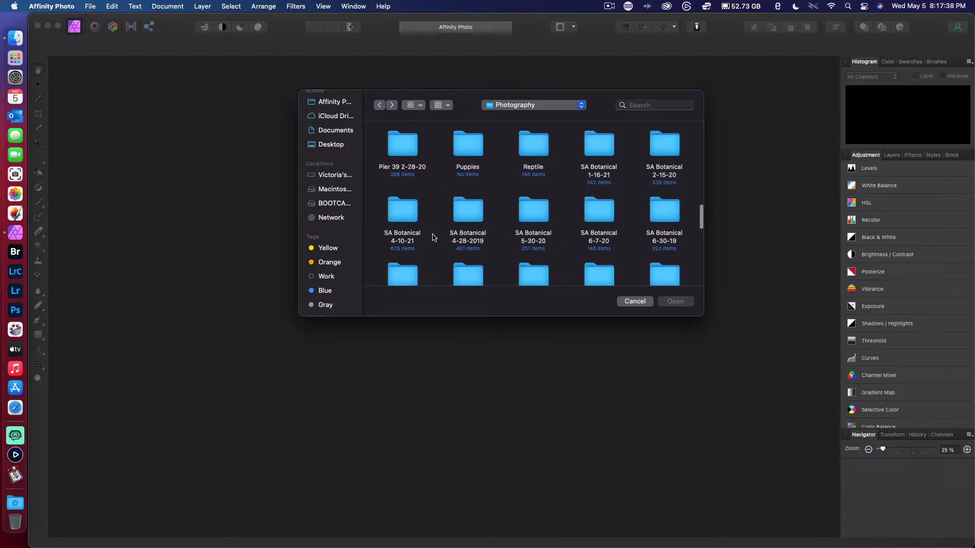
{"action": "scroll", "coordinate": [432, 238], "scroll_direction": "down", "scroll_amount": 3}
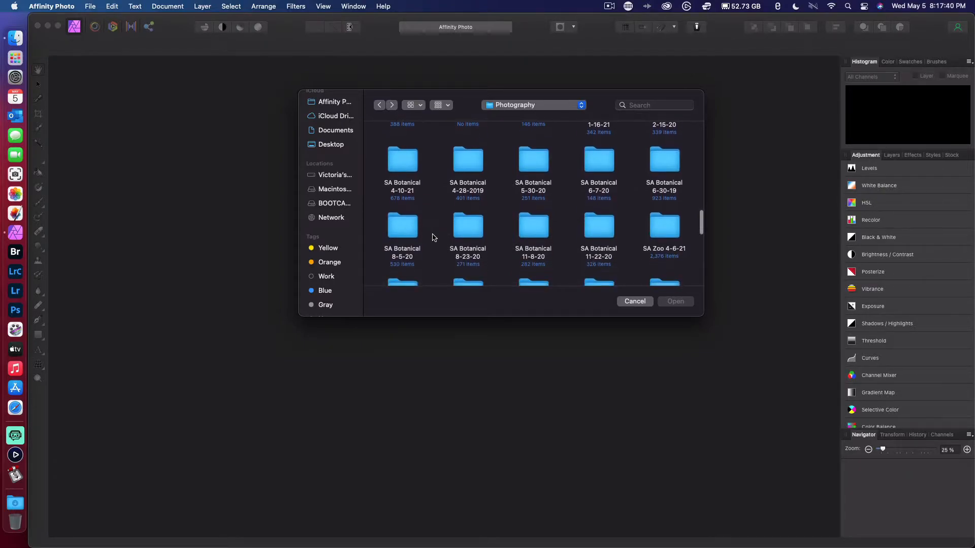
{"action": "scroll", "coordinate": [434, 237], "scroll_direction": "down", "scroll_amount": 2}
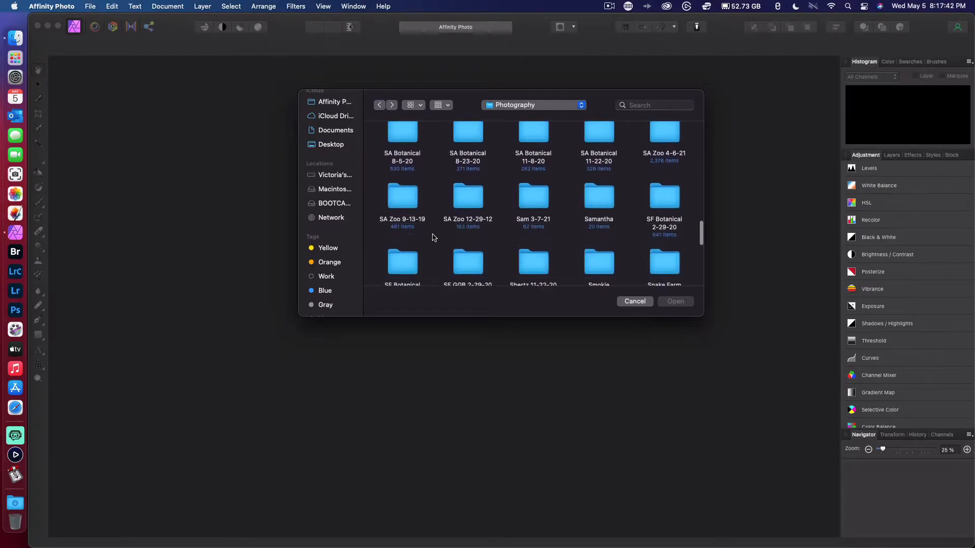
{"action": "scroll", "coordinate": [434, 238], "scroll_direction": "down", "scroll_amount": 2}
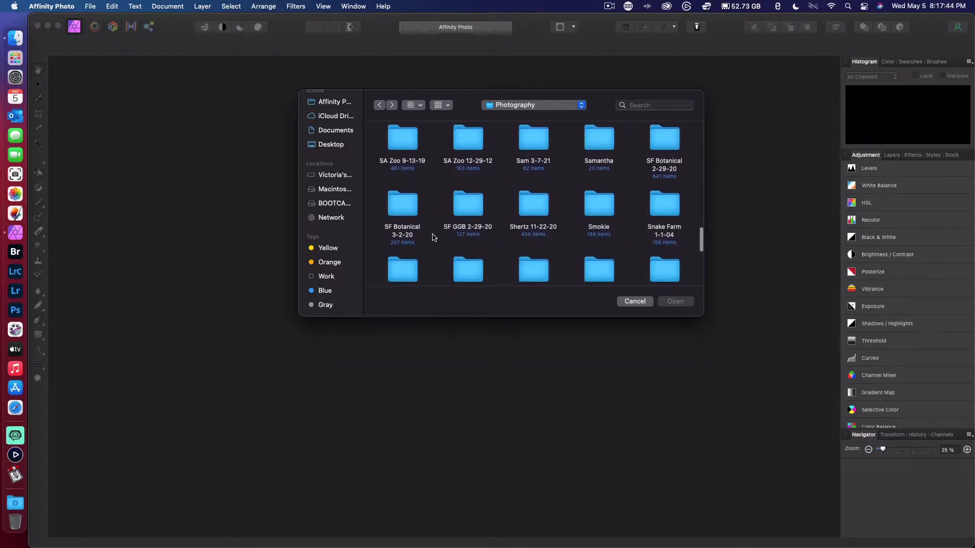
{"action": "scroll", "coordinate": [432, 237], "scroll_direction": "up", "scroll_amount": 5}
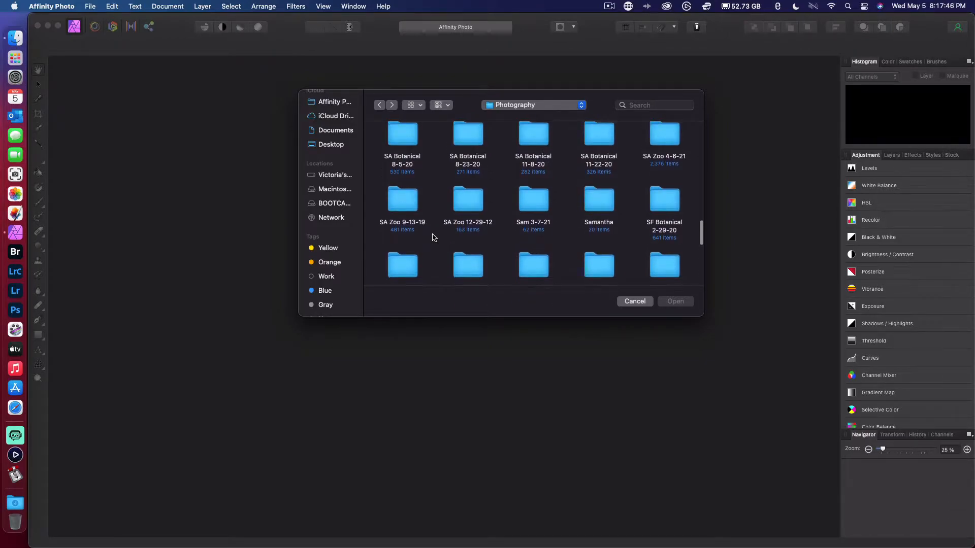
{"action": "double_click", "coordinate": [663, 147]}
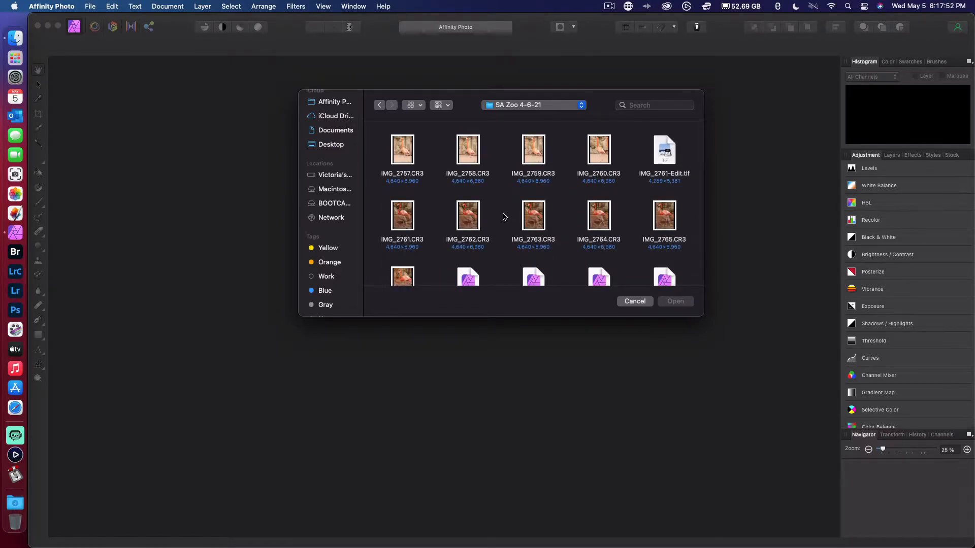
- Look through the raw CR3 animal photos in the SA Zoo 4-6-21 folder for one to edit
{"action": "scroll", "coordinate": [504, 217], "scroll_direction": "down", "scroll_amount": 2}
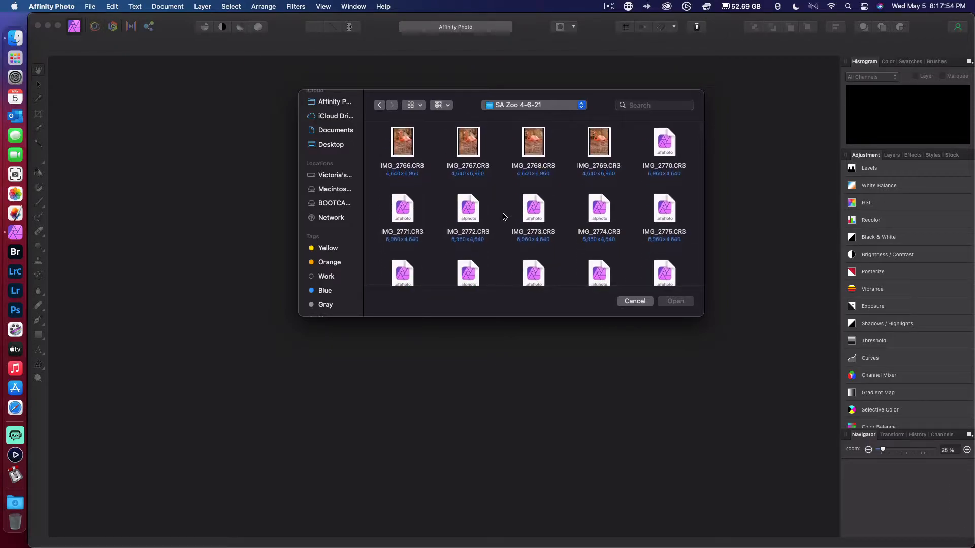
{"action": "scroll", "coordinate": [504, 217], "scroll_direction": "down", "scroll_amount": 1}
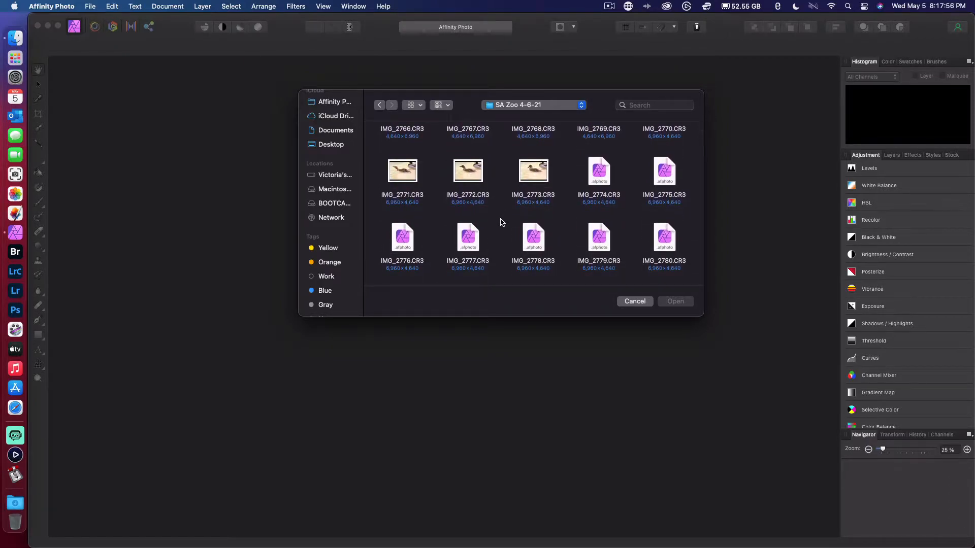
{"action": "scroll", "coordinate": [500, 222], "scroll_direction": "down", "scroll_amount": 1}
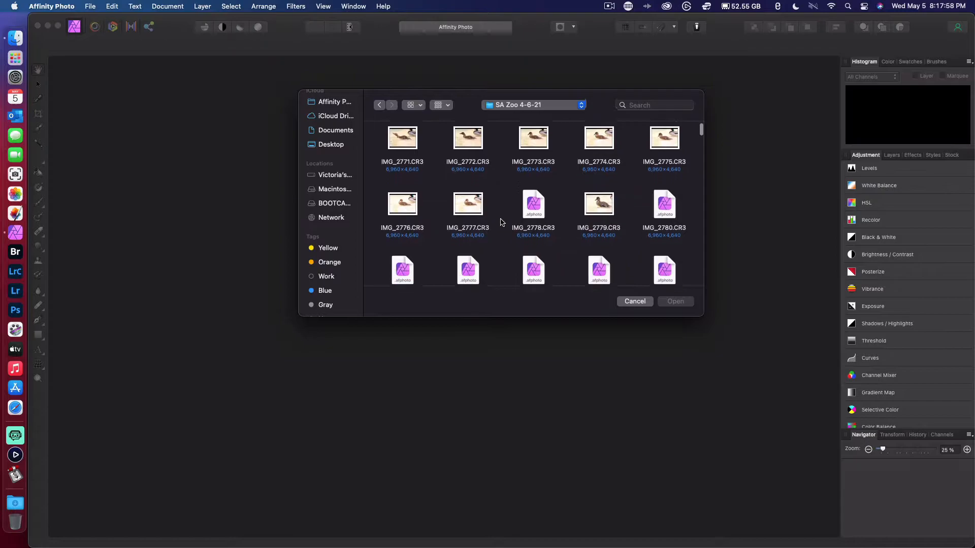
{"action": "scroll", "coordinate": [500, 222], "scroll_direction": "down", "scroll_amount": 2}
{"action": "scroll", "coordinate": [500, 222], "scroll_direction": "down", "scroll_amount": 2}
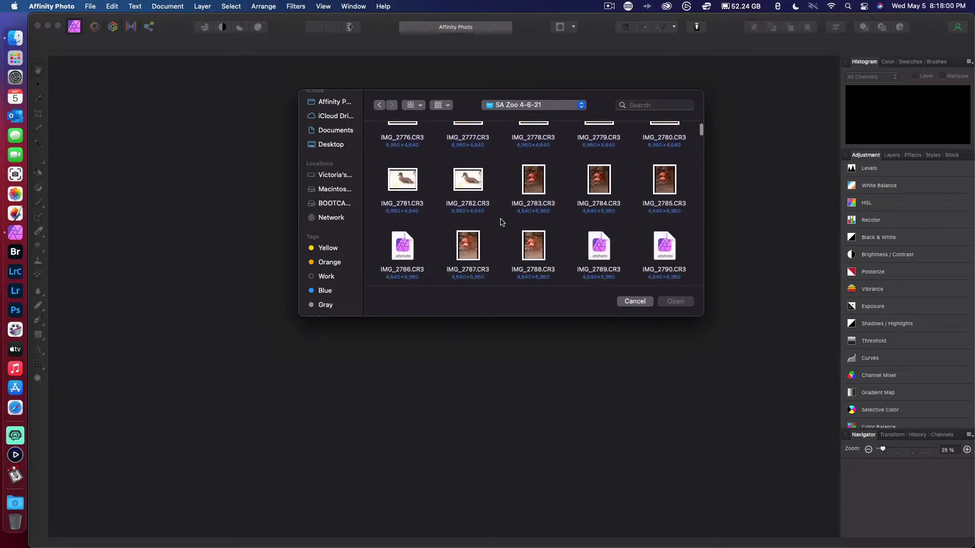
{"action": "scroll", "coordinate": [500, 222], "scroll_direction": "down", "scroll_amount": 1}
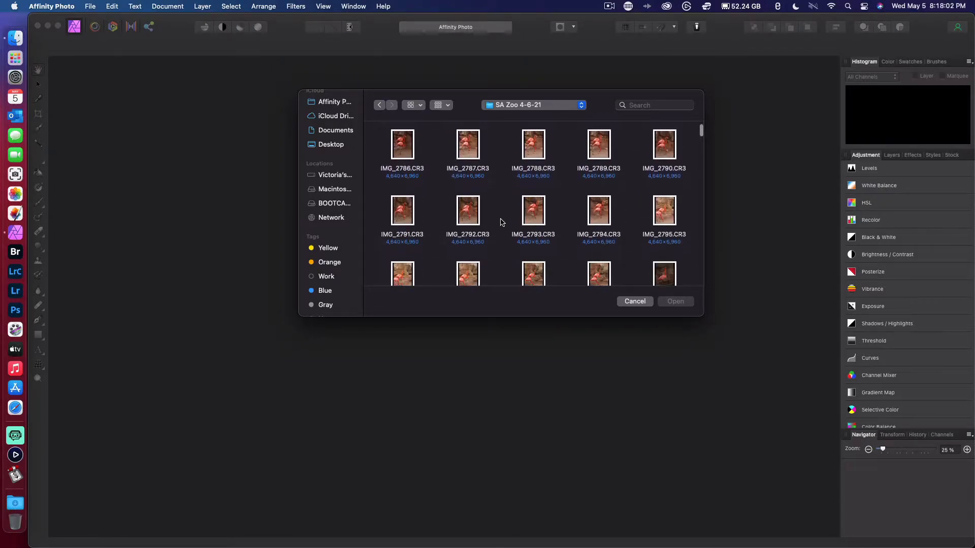
{"action": "scroll", "coordinate": [500, 222], "scroll_direction": "down", "scroll_amount": 4}
{"action": "scroll", "coordinate": [500, 222], "scroll_direction": "down", "scroll_amount": 5}
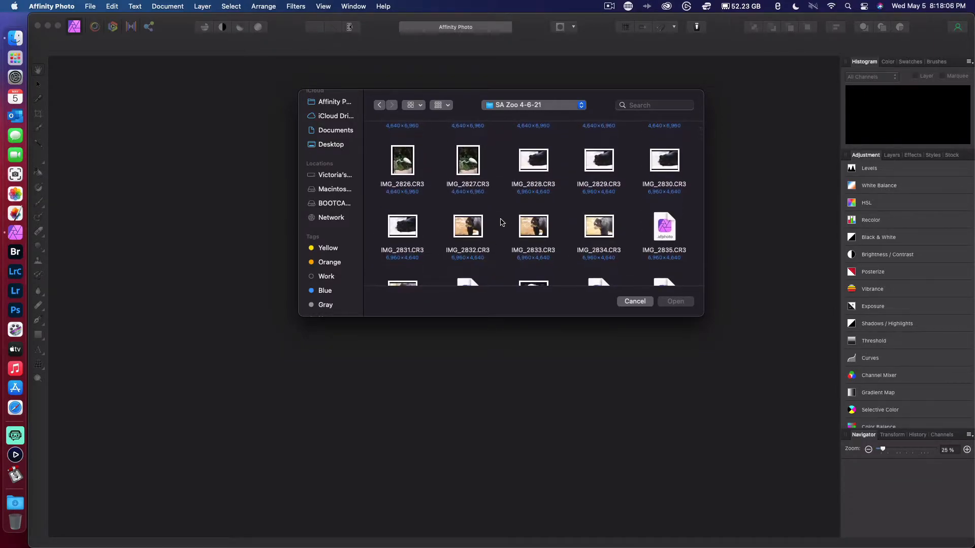
{"action": "scroll", "coordinate": [502, 222], "scroll_direction": "down", "scroll_amount": 3}
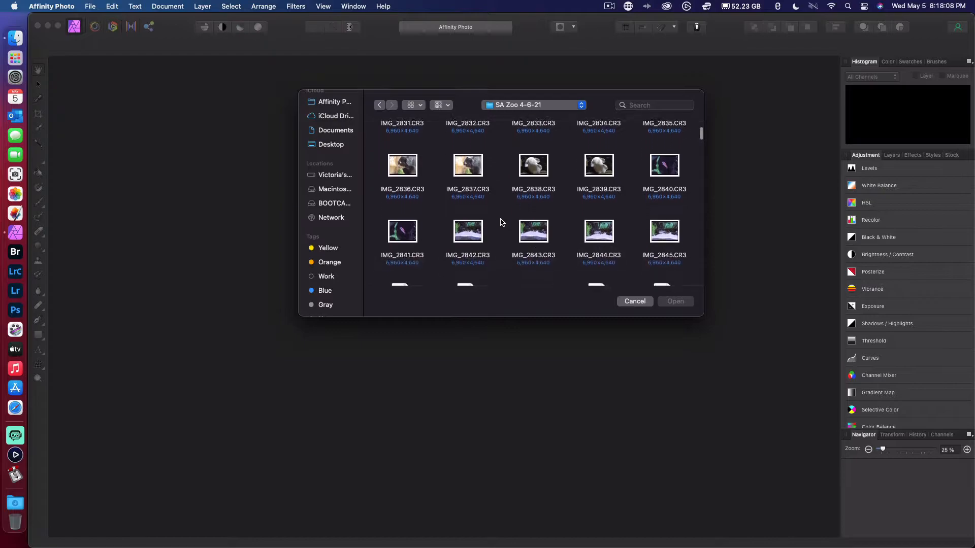
{"action": "scroll", "coordinate": [500, 222], "scroll_direction": "down", "scroll_amount": 8}
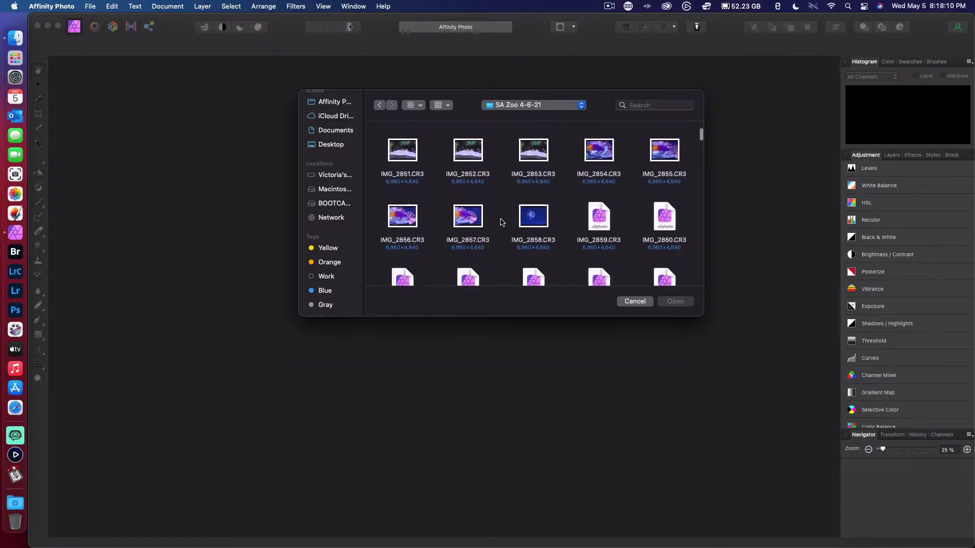
{"action": "scroll", "coordinate": [502, 222], "scroll_direction": "down", "scroll_amount": 2}
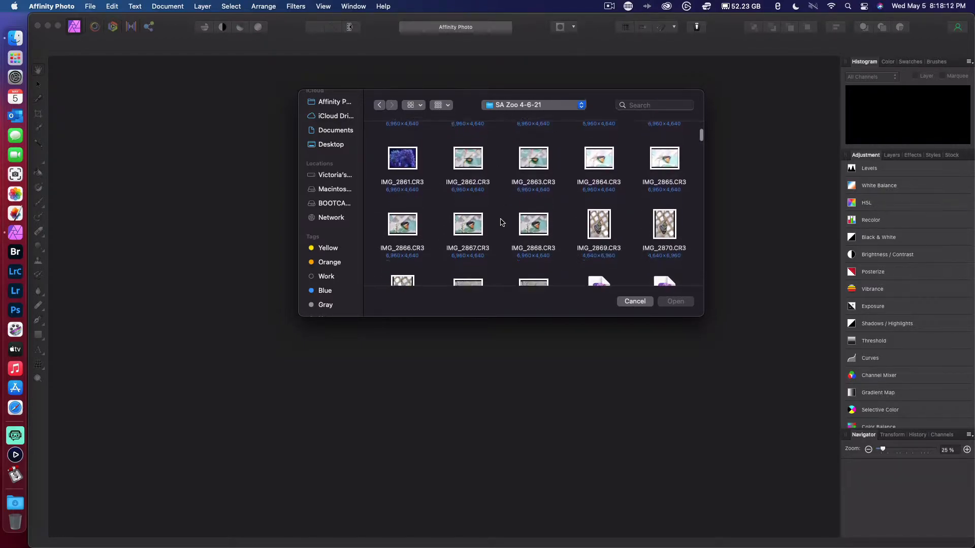
{"action": "scroll", "coordinate": [501, 222], "scroll_direction": "down", "scroll_amount": 1}
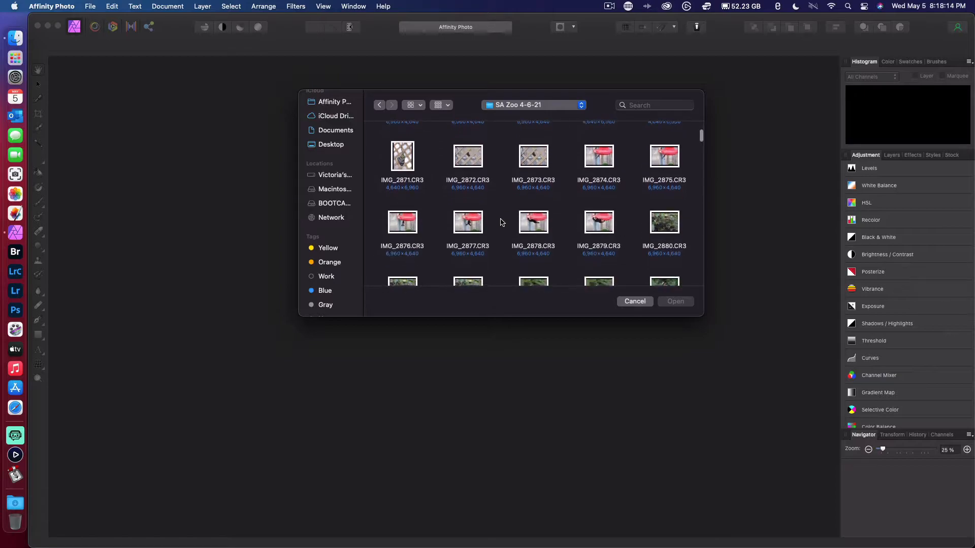
{"action": "scroll", "coordinate": [502, 222], "scroll_direction": "down", "scroll_amount": 3}
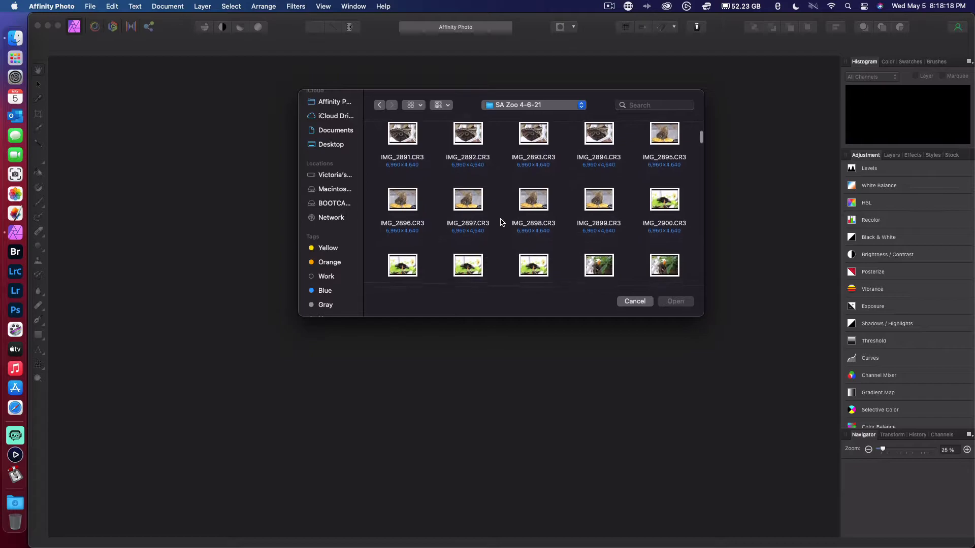
{"action": "scroll", "coordinate": [501, 222], "scroll_direction": "down", "scroll_amount": 3}
{"action": "scroll", "coordinate": [502, 222], "scroll_direction": "down", "scroll_amount": 6}
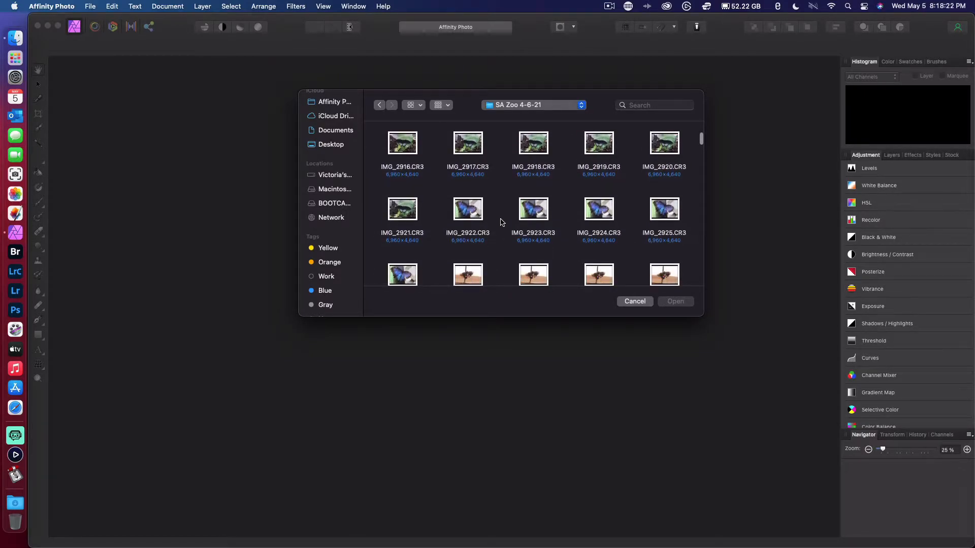
{"action": "scroll", "coordinate": [502, 222], "scroll_direction": "down", "scroll_amount": 1}
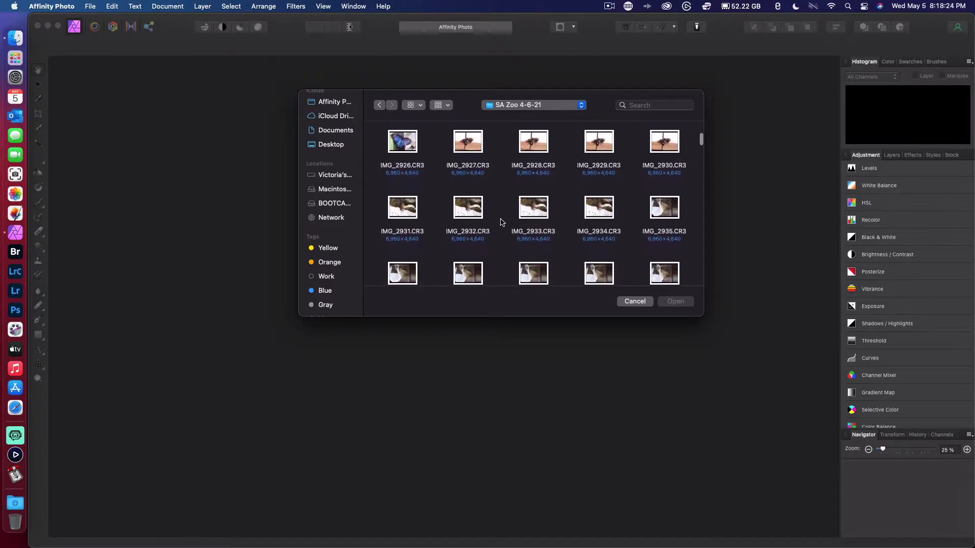
{"action": "scroll", "coordinate": [502, 222], "scroll_direction": "down", "scroll_amount": 1}
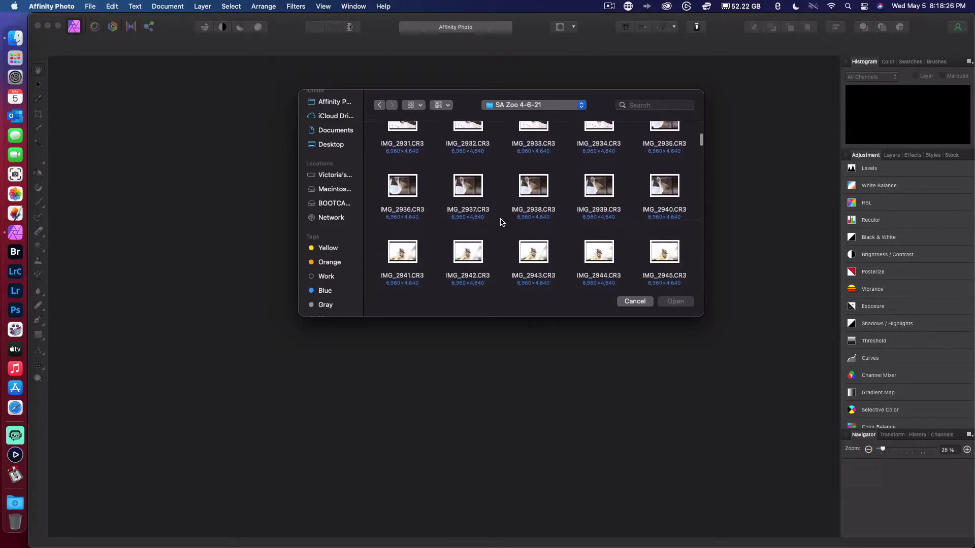
{"action": "scroll", "coordinate": [502, 222], "scroll_direction": "down", "scroll_amount": 1}
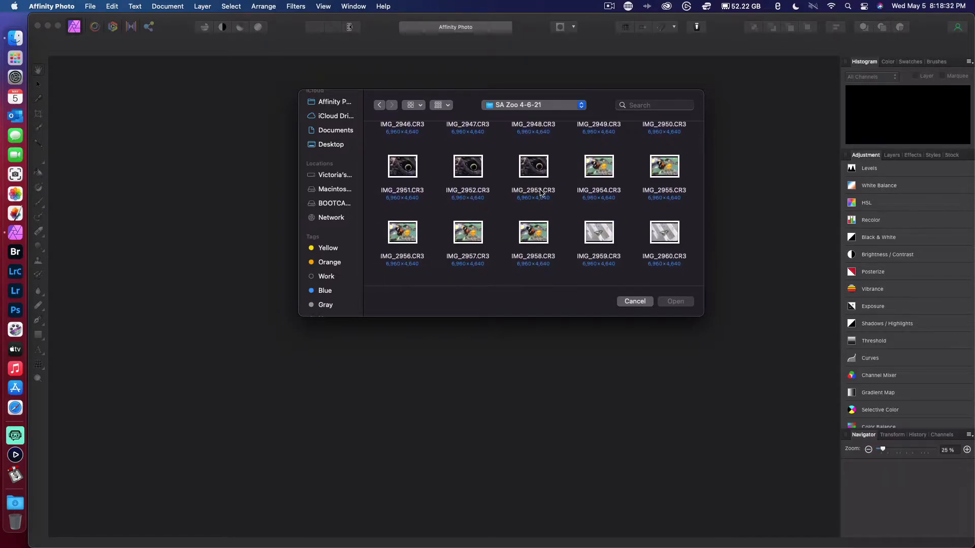
{"action": "scroll", "coordinate": [503, 230], "scroll_direction": "down", "scroll_amount": 5}
{"action": "scroll", "coordinate": [503, 230], "scroll_direction": "down", "scroll_amount": 3}
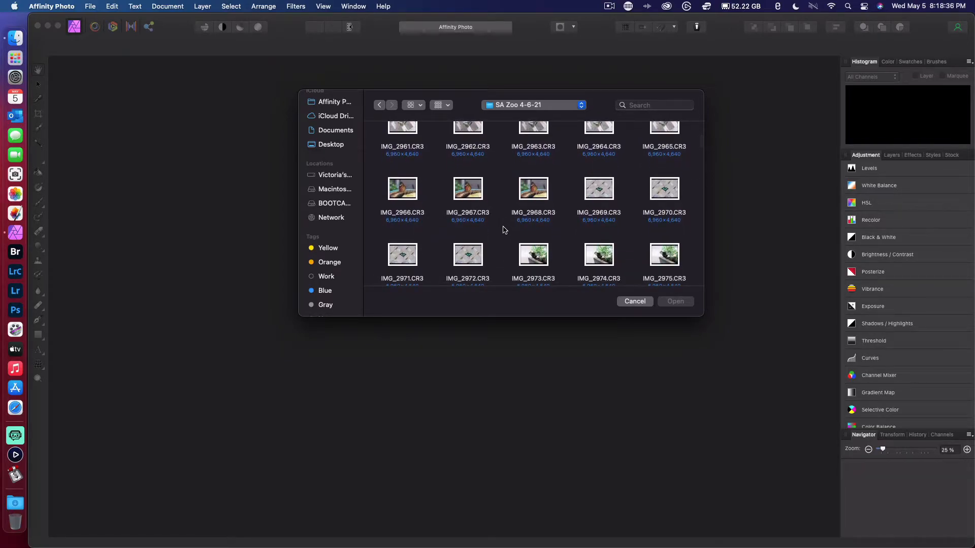
{"action": "scroll", "coordinate": [503, 230], "scroll_direction": "down", "scroll_amount": 3}
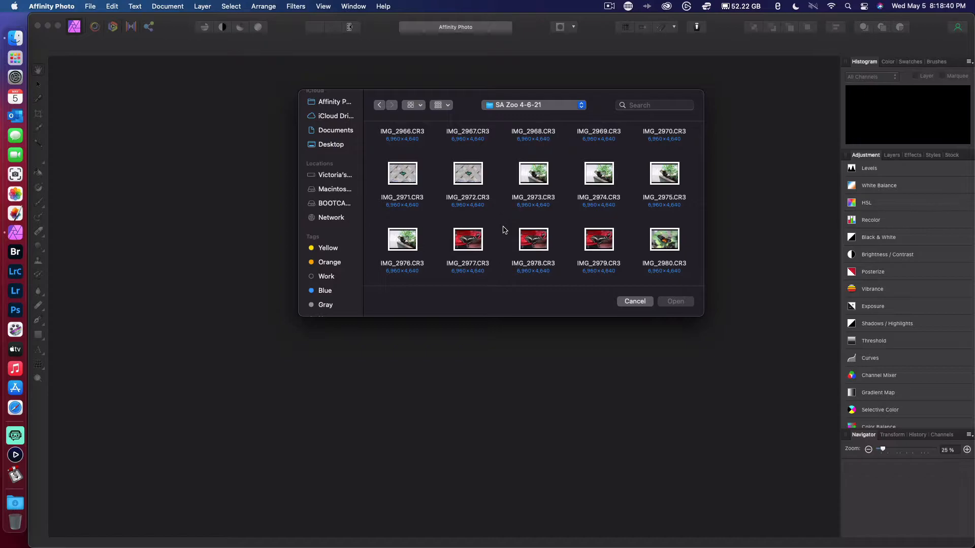
{"action": "scroll", "coordinate": [504, 230], "scroll_direction": "down", "scroll_amount": 8}
{"action": "scroll", "coordinate": [503, 230], "scroll_direction": "down", "scroll_amount": 15}
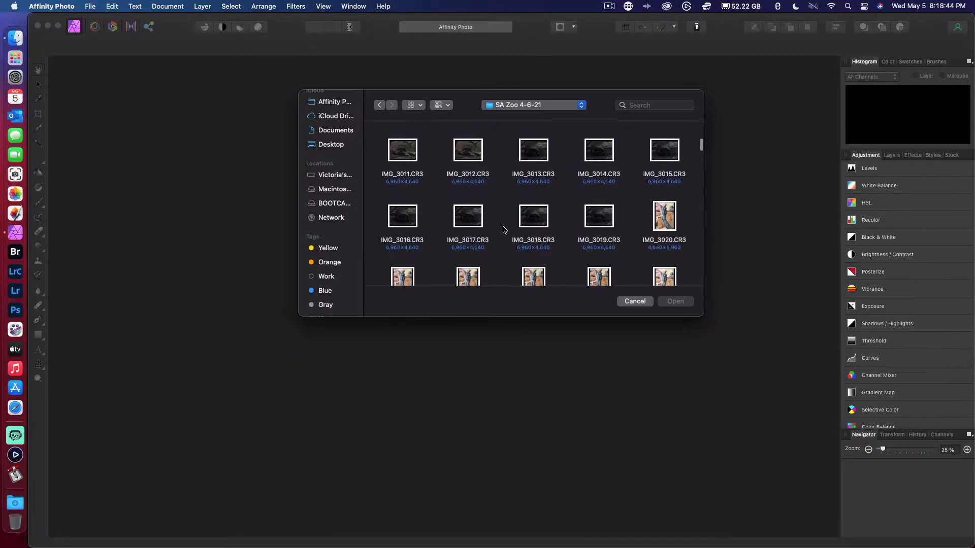
{"action": "scroll", "coordinate": [503, 229], "scroll_direction": "down", "scroll_amount": 3}
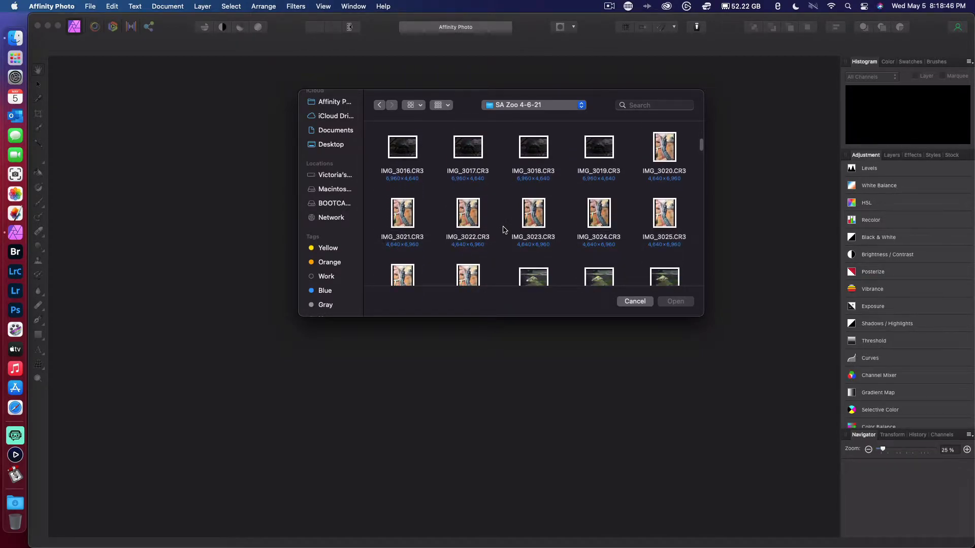
- Preview the lizard photo IMG_3027.CR3 at large size, and close the preview
{"action": "scroll", "coordinate": [503, 229], "scroll_direction": "down", "scroll_amount": 1}
{"action": "scroll", "coordinate": [503, 229], "scroll_direction": "down", "scroll_amount": 1}
{"action": "left_click", "coordinate": [475, 235]}
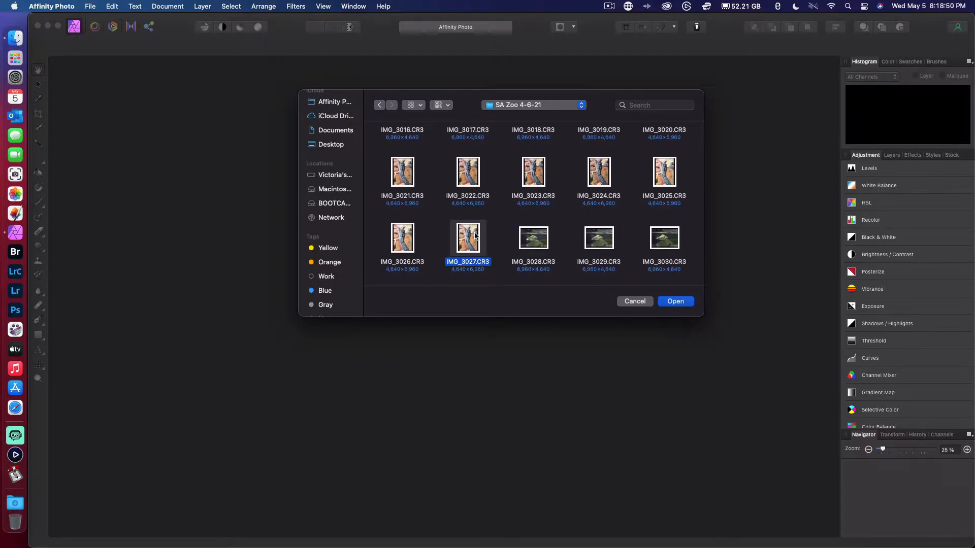
{"action": "key", "text": "space"}
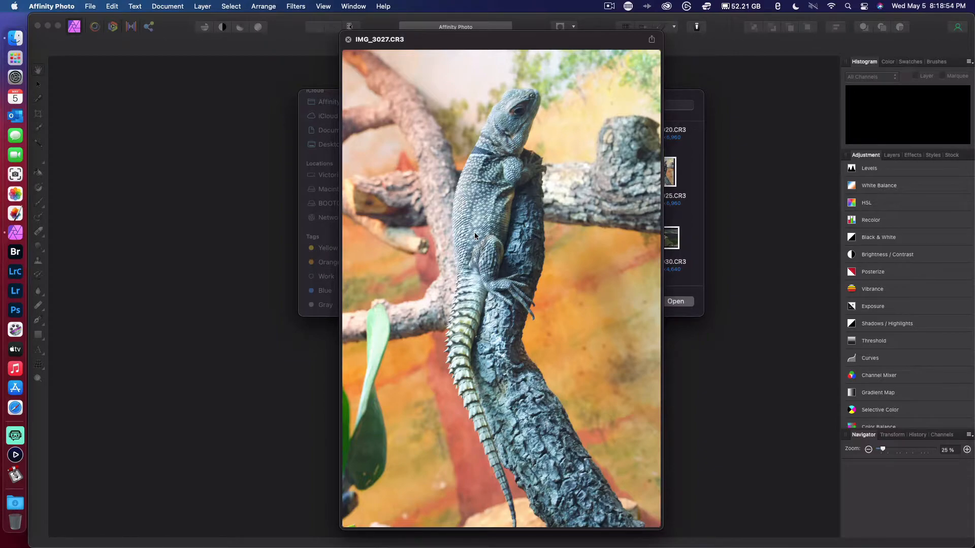
{"action": "key", "text": "space"}
- Look through the zoo photos following IMG_3027.CR3, as far as about IMG_3900.CR3, for a raw image to edit
{"action": "scroll", "coordinate": [475, 234], "scroll_direction": "down", "scroll_amount": 5}
{"action": "scroll", "coordinate": [476, 236], "scroll_direction": "down", "scroll_amount": 5}
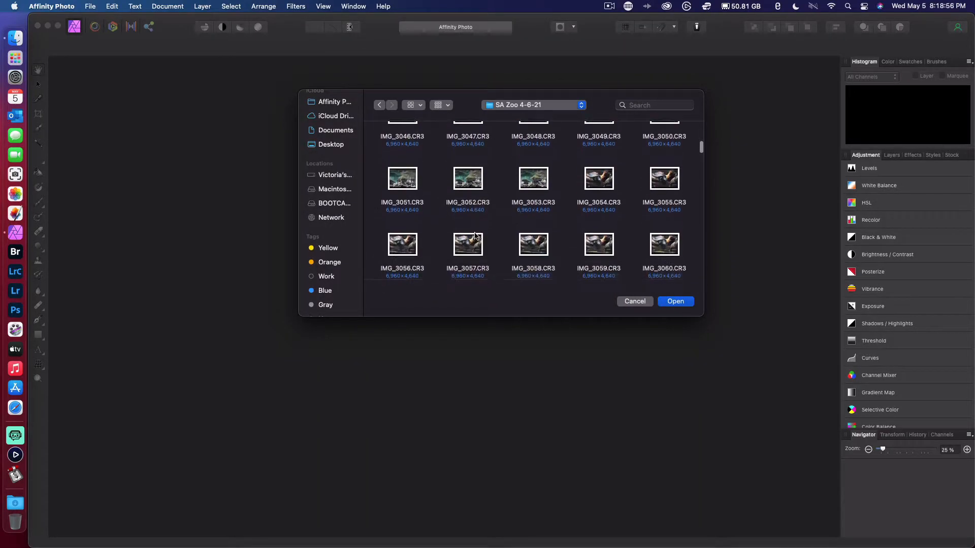
{"action": "scroll", "coordinate": [475, 236], "scroll_direction": "down", "scroll_amount": 5}
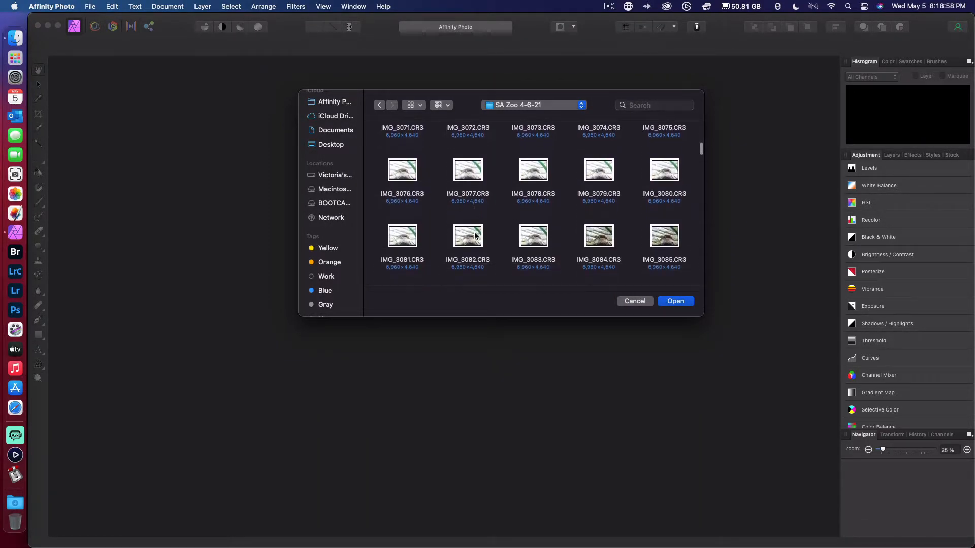
{"action": "scroll", "coordinate": [475, 235], "scroll_direction": "down", "scroll_amount": 3}
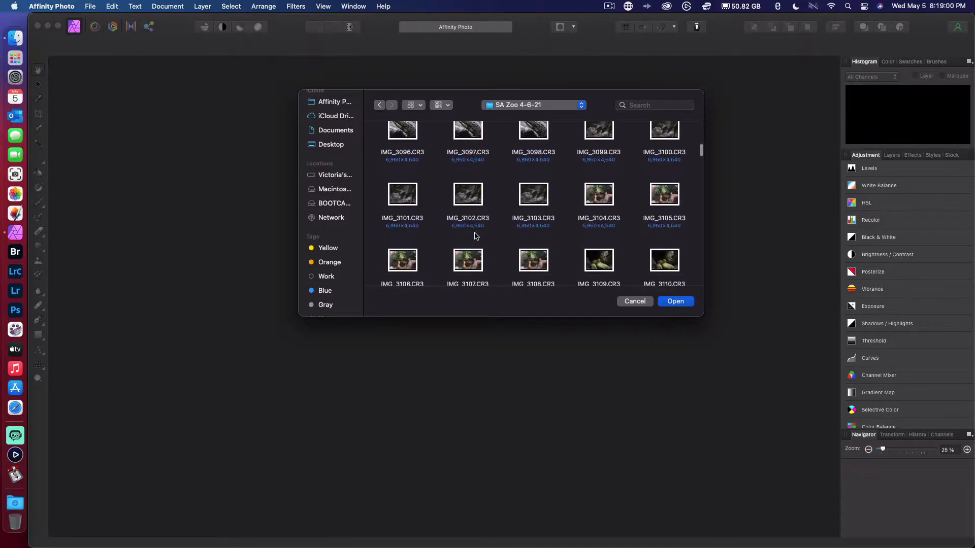
{"action": "scroll", "coordinate": [476, 235], "scroll_direction": "down", "scroll_amount": 7}
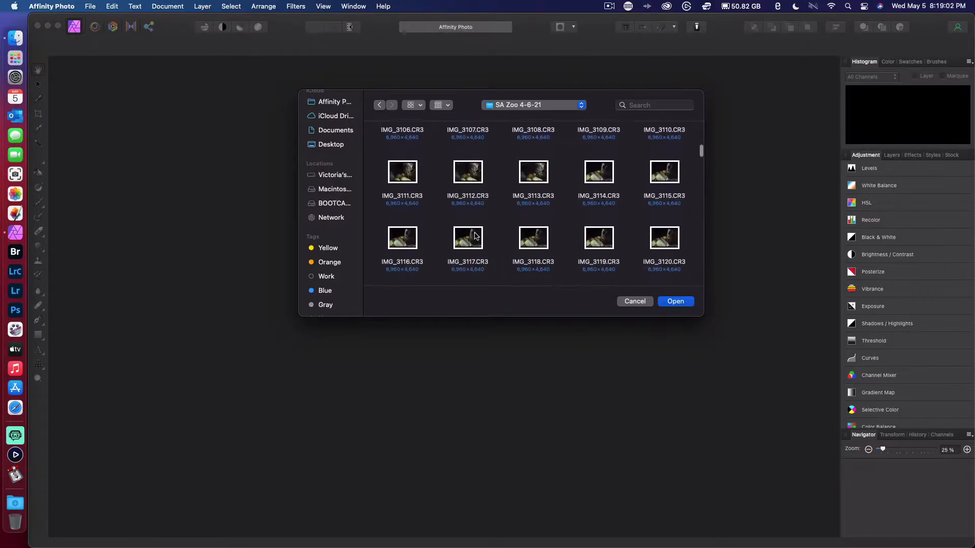
{"action": "scroll", "coordinate": [475, 236], "scroll_direction": "down", "scroll_amount": 5}
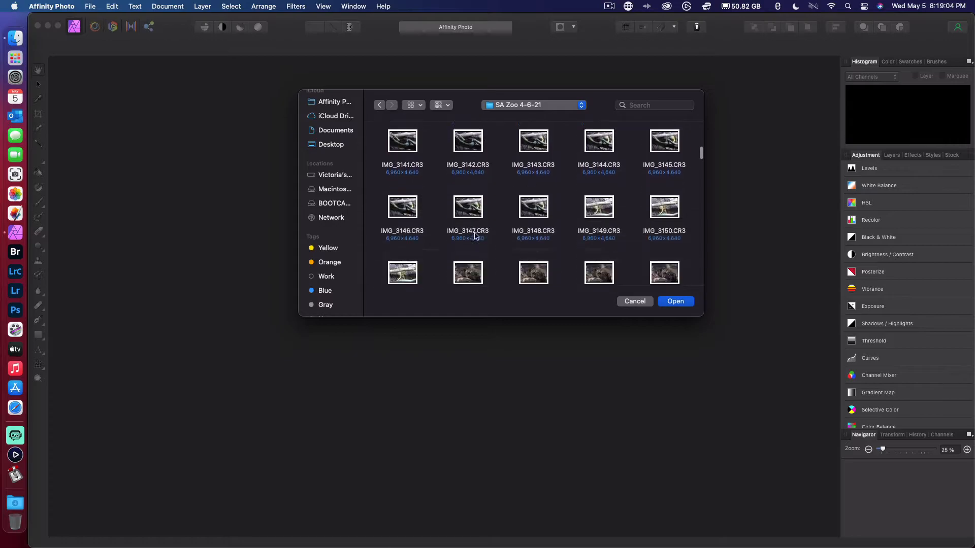
{"action": "scroll", "coordinate": [475, 236], "scroll_direction": "down", "scroll_amount": 5}
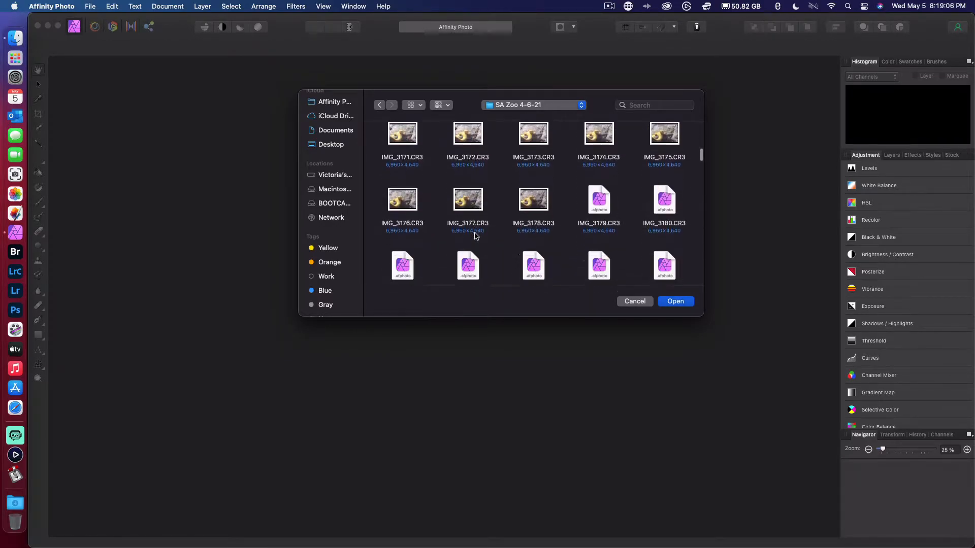
{"action": "scroll", "coordinate": [476, 236], "scroll_direction": "down", "scroll_amount": 2}
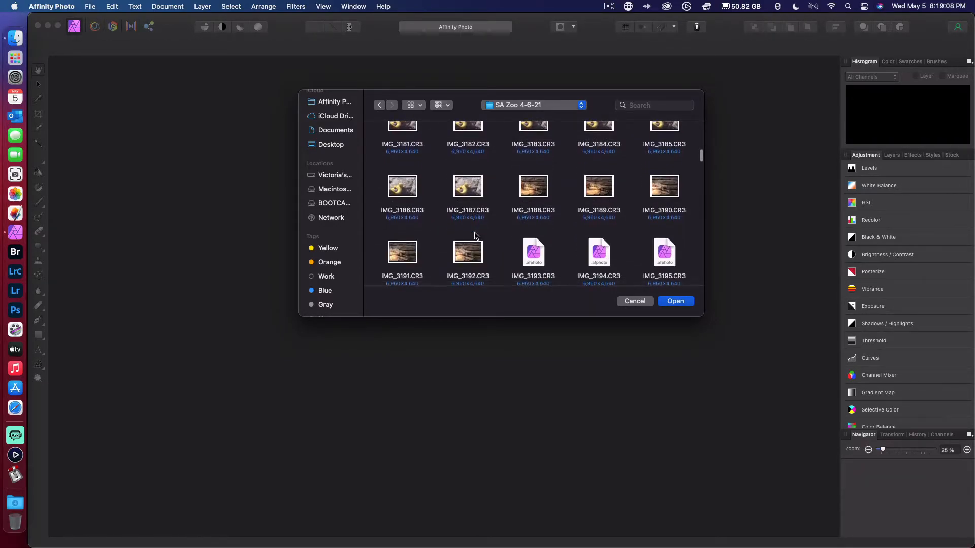
{"action": "scroll", "coordinate": [476, 235], "scroll_direction": "down", "scroll_amount": 5}
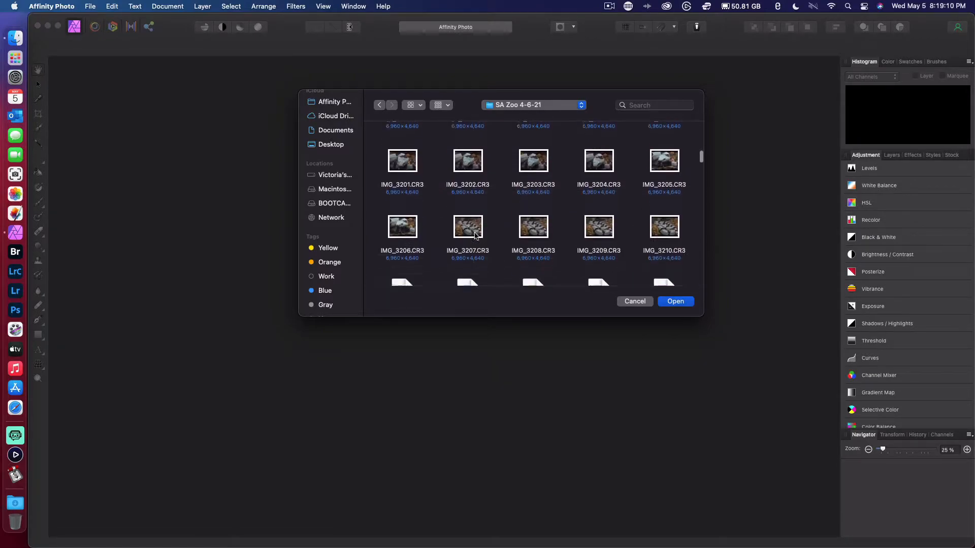
{"action": "scroll", "coordinate": [475, 236], "scroll_direction": "down", "scroll_amount": 3}
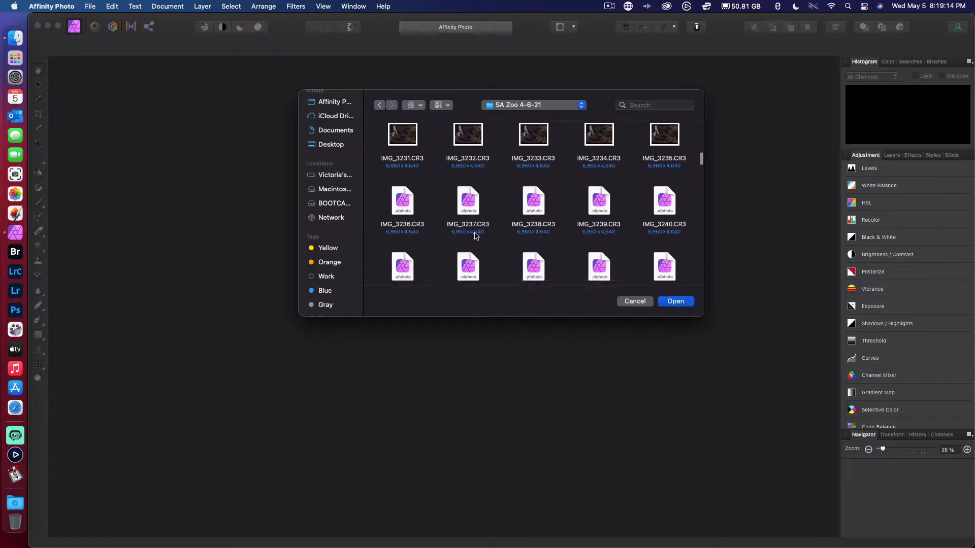
{"action": "scroll", "coordinate": [475, 235], "scroll_direction": "down", "scroll_amount": 2}
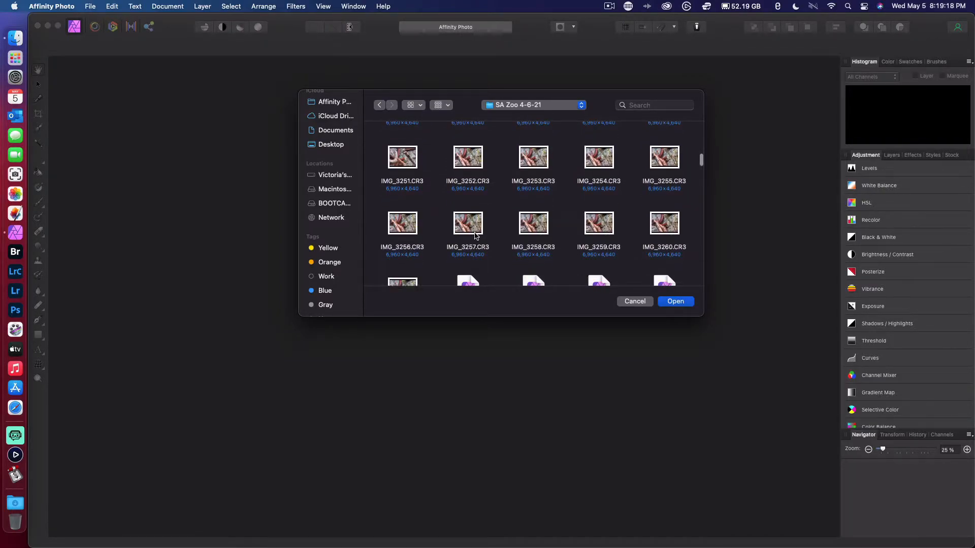
{"action": "scroll", "coordinate": [475, 235], "scroll_direction": "down", "scroll_amount": 1}
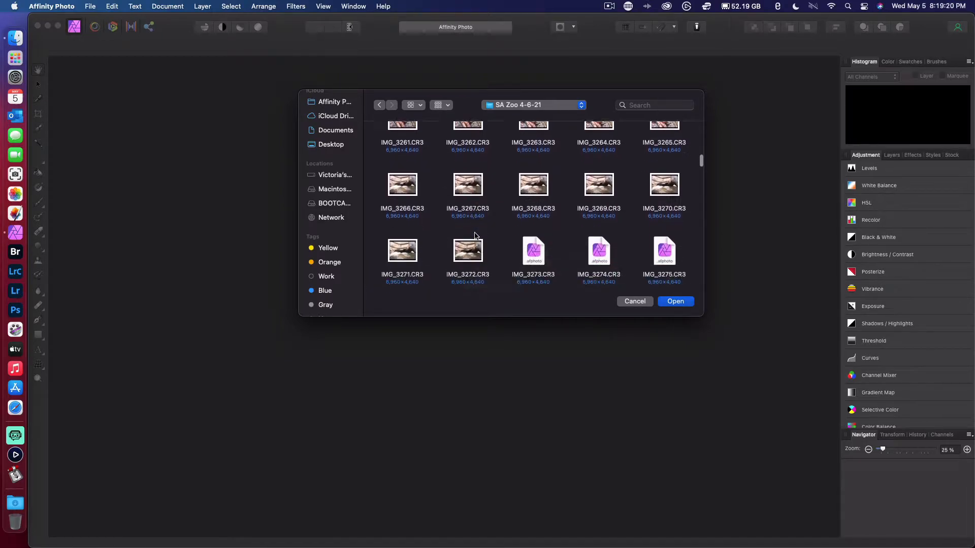
{"action": "scroll", "coordinate": [475, 236], "scroll_direction": "down", "scroll_amount": 2}
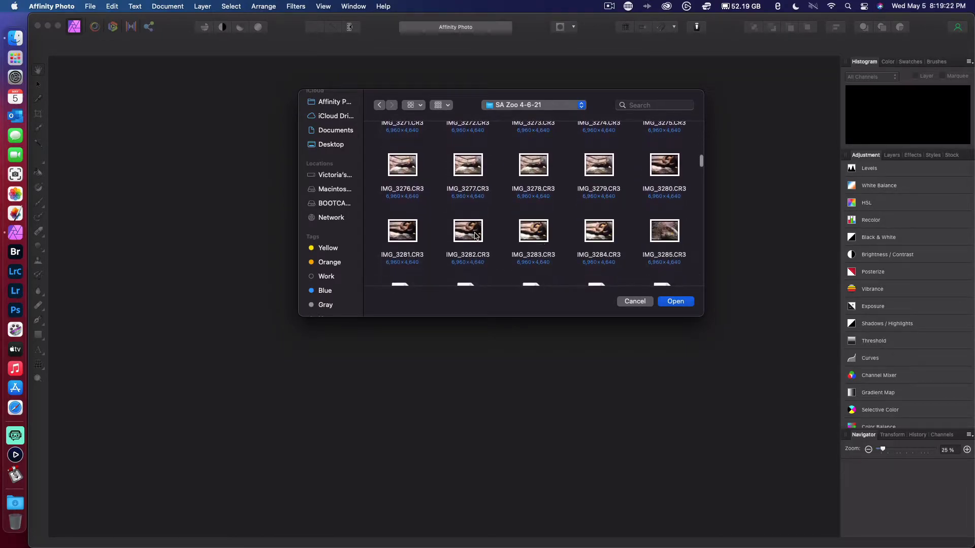
{"action": "scroll", "coordinate": [476, 235], "scroll_direction": "down", "scroll_amount": 2}
{"action": "scroll", "coordinate": [475, 235], "scroll_direction": "down", "scroll_amount": 3}
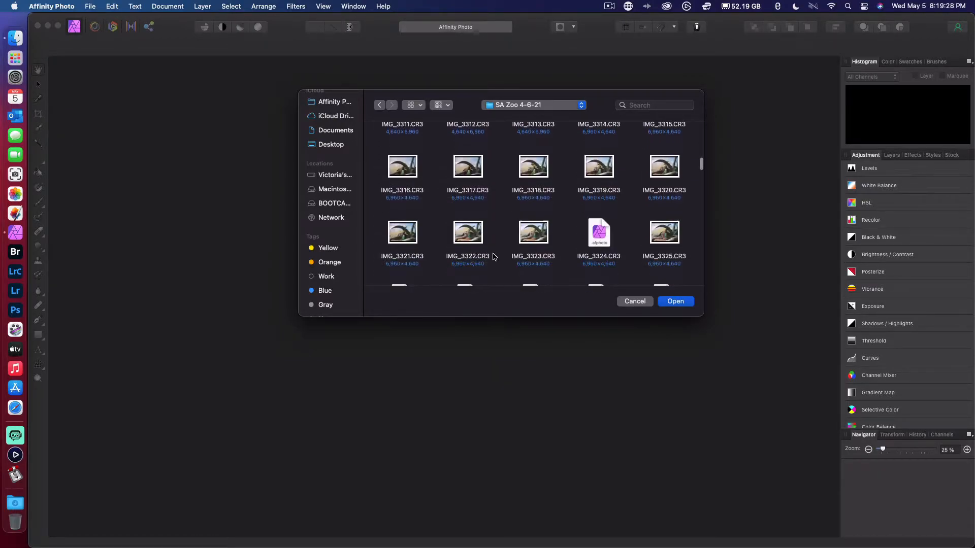
{"action": "scroll", "coordinate": [493, 257], "scroll_direction": "down", "scroll_amount": 2}
{"action": "scroll", "coordinate": [492, 257], "scroll_direction": "down", "scroll_amount": 3}
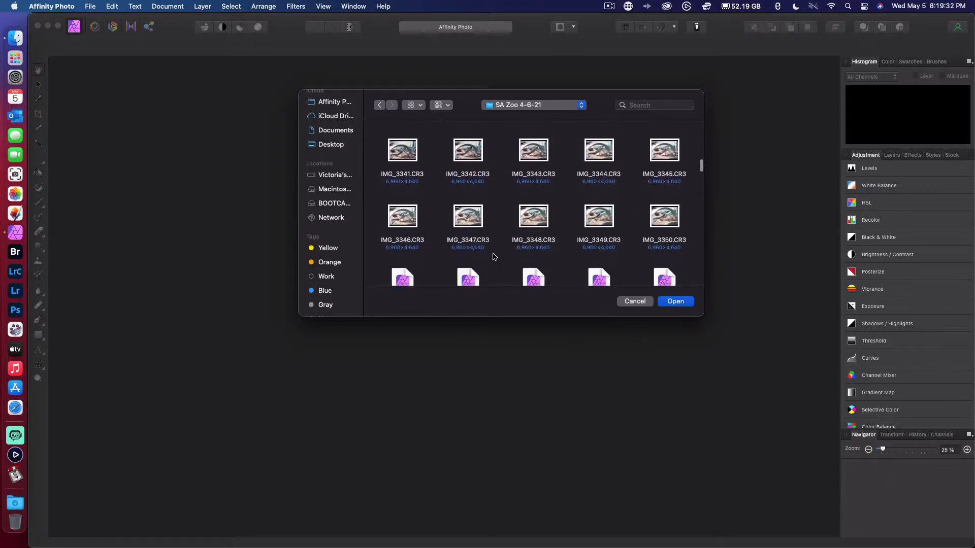
{"action": "scroll", "coordinate": [495, 257], "scroll_direction": "down", "scroll_amount": 1}
{"action": "scroll", "coordinate": [495, 257], "scroll_direction": "down", "scroll_amount": 1}
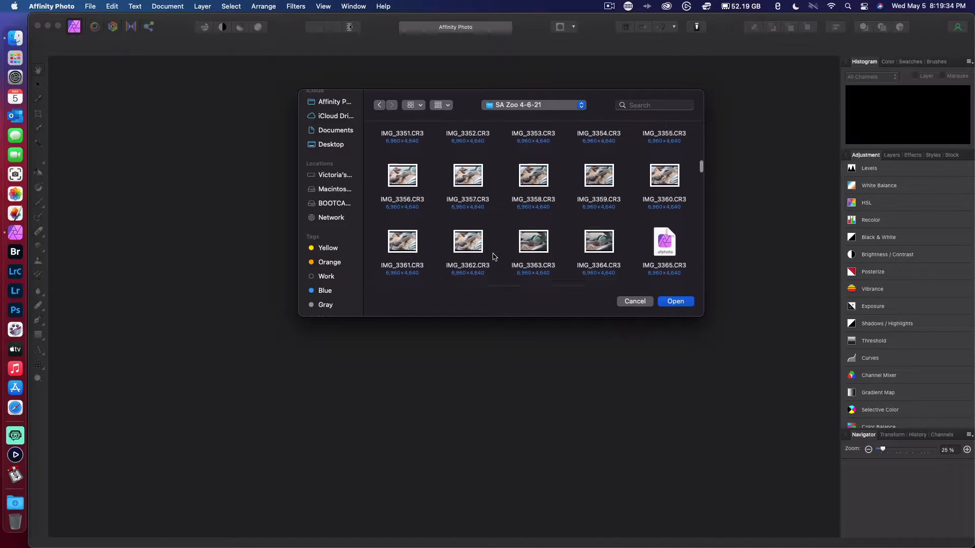
{"action": "scroll", "coordinate": [496, 257], "scroll_direction": "down", "scroll_amount": 1}
{"action": "scroll", "coordinate": [493, 257], "scroll_direction": "down", "scroll_amount": 2}
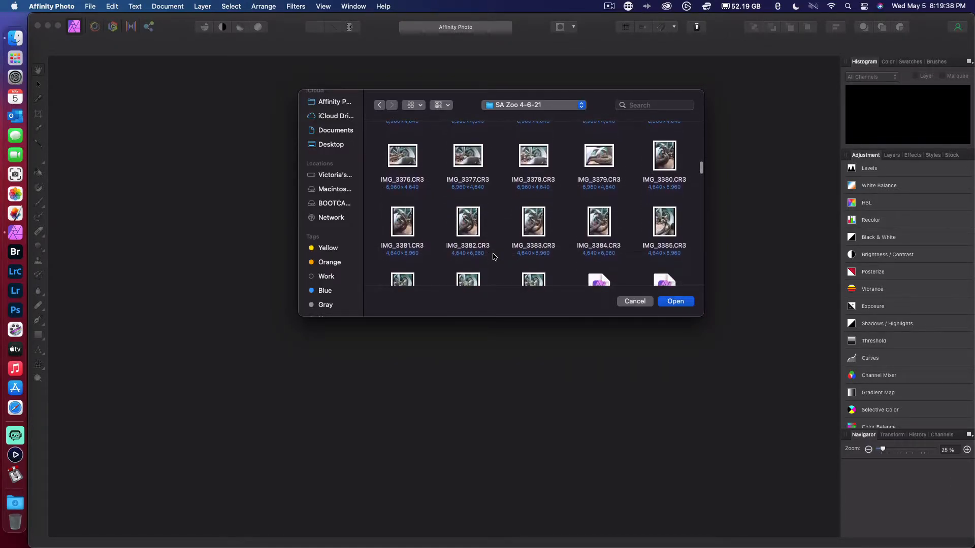
{"action": "scroll", "coordinate": [495, 257], "scroll_direction": "down", "scroll_amount": 1}
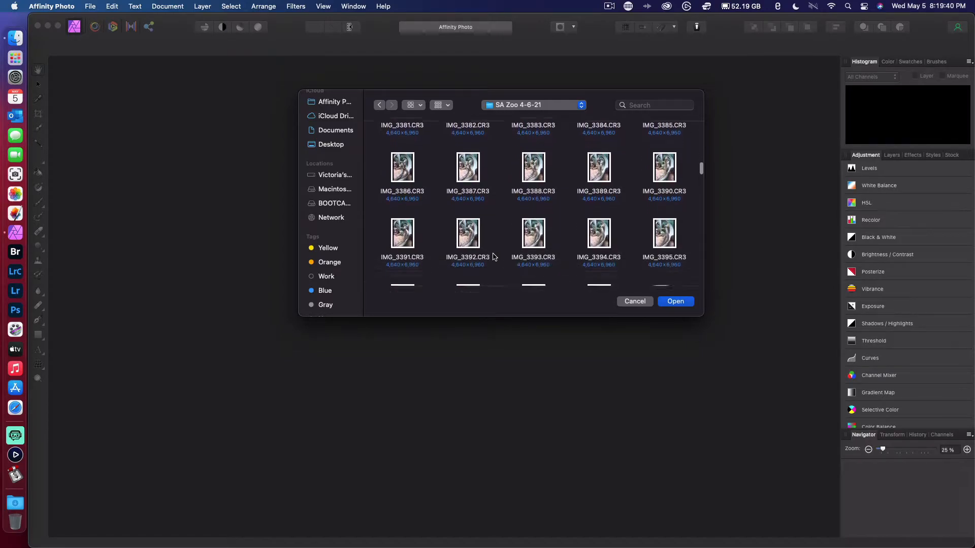
{"action": "scroll", "coordinate": [495, 257], "scroll_direction": "down", "scroll_amount": 1}
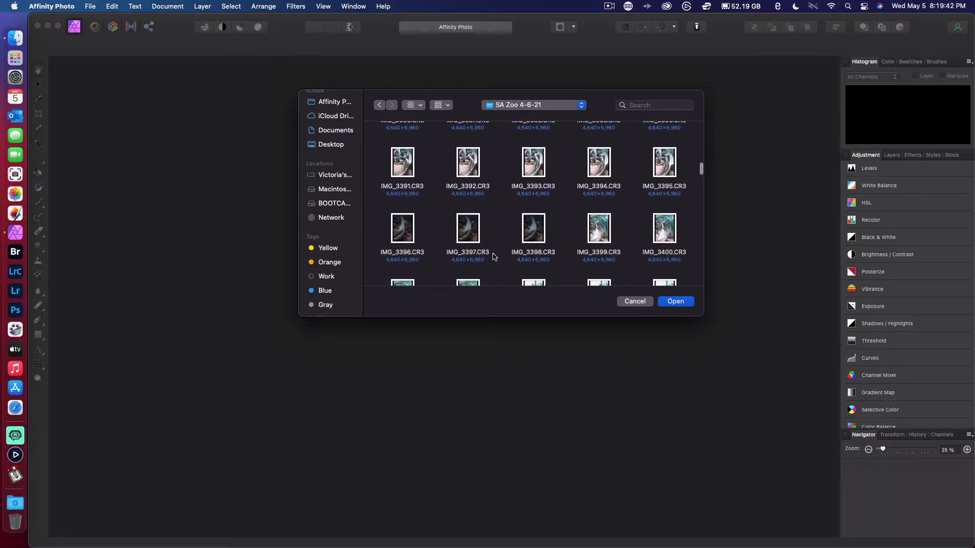
{"action": "scroll", "coordinate": [495, 257], "scroll_direction": "down", "scroll_amount": 2}
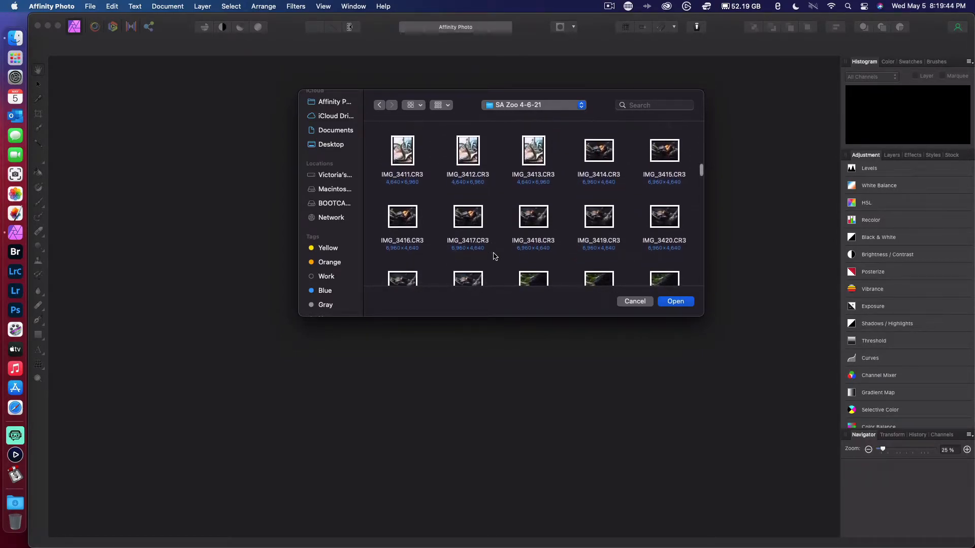
{"action": "scroll", "coordinate": [495, 257], "scroll_direction": "down", "scroll_amount": 1}
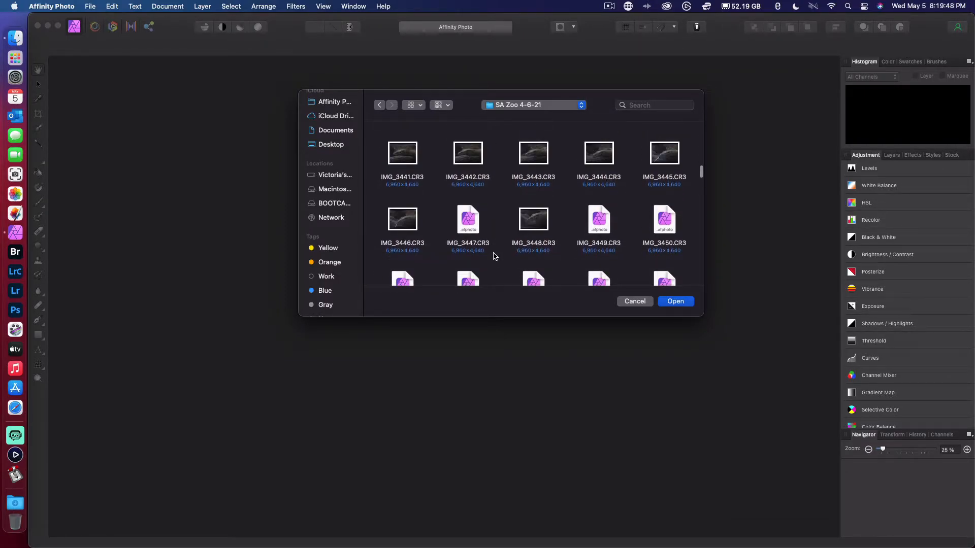
{"action": "scroll", "coordinate": [495, 256], "scroll_direction": "down", "scroll_amount": 2}
{"action": "scroll", "coordinate": [495, 257], "scroll_direction": "down", "scroll_amount": 2}
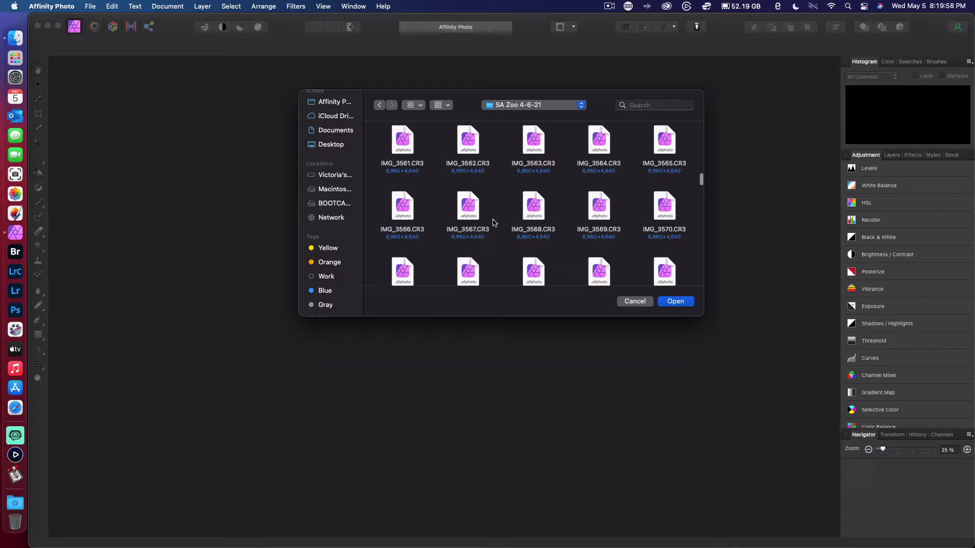
{"action": "scroll", "coordinate": [500, 243], "scroll_direction": "down", "scroll_amount": 3}
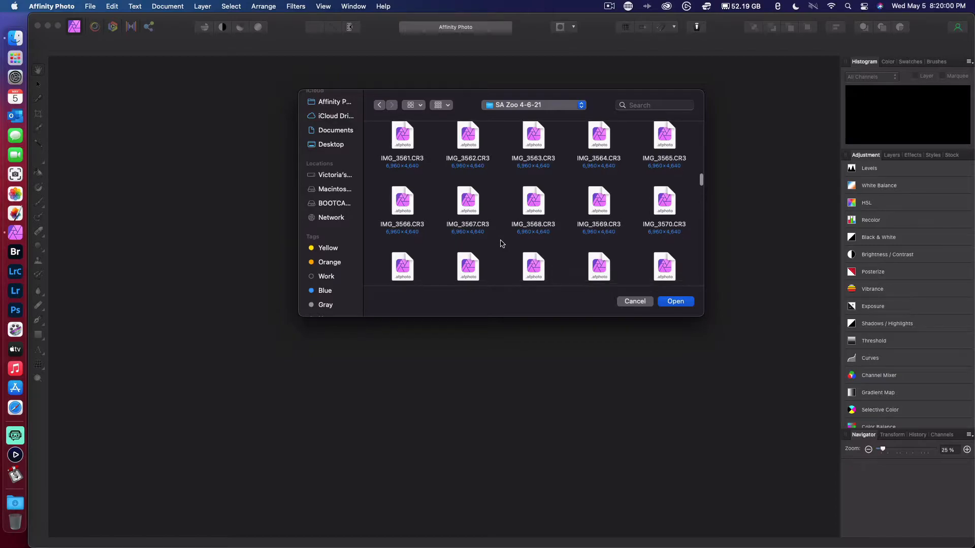
{"action": "scroll", "coordinate": [500, 244], "scroll_direction": "down", "scroll_amount": 15}
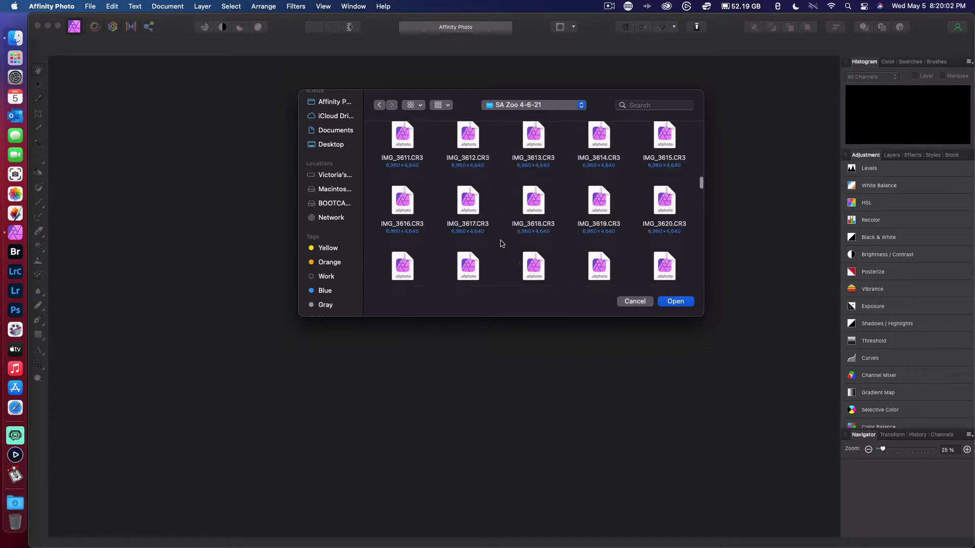
{"action": "scroll", "coordinate": [501, 244], "scroll_direction": "down", "scroll_amount": 12}
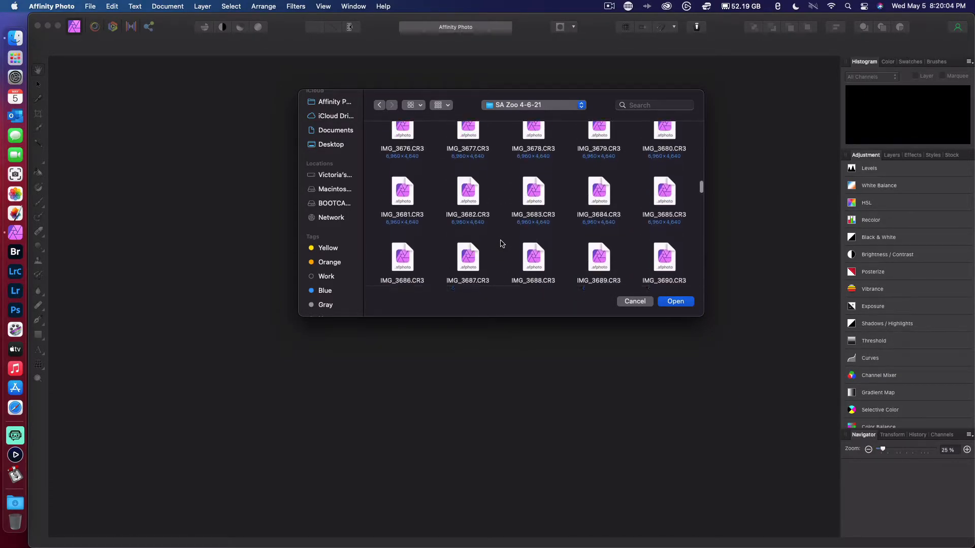
{"action": "scroll", "coordinate": [501, 244], "scroll_direction": "down", "scroll_amount": 10}
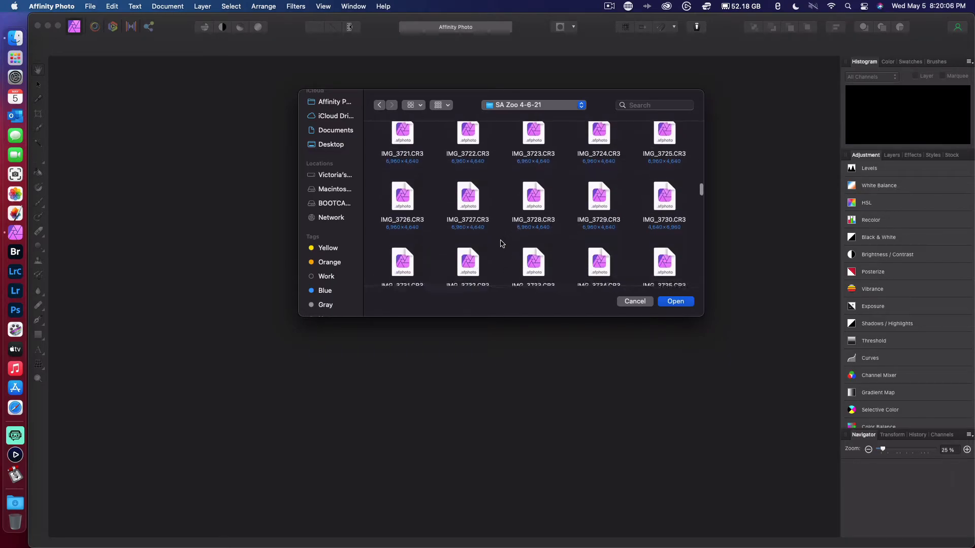
{"action": "scroll", "coordinate": [501, 244], "scroll_direction": "down", "scroll_amount": 10}
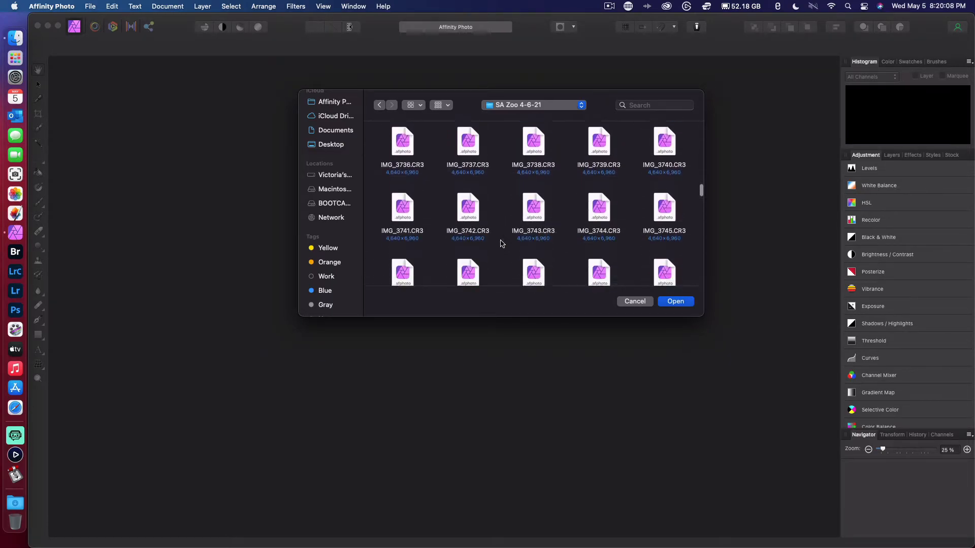
{"action": "scroll", "coordinate": [502, 244], "scroll_direction": "down", "scroll_amount": 20}
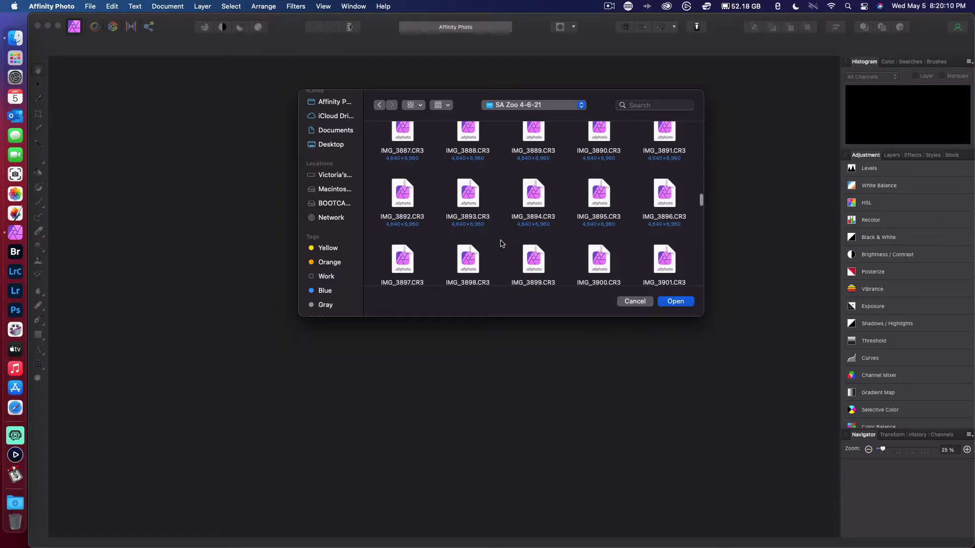
- Look through the zoo photos between about IMG_3391.CR3 and IMG_3760.CR3 for a raw image to edit
{"action": "scroll", "coordinate": [502, 243], "scroll_direction": "up", "scroll_amount": 20}
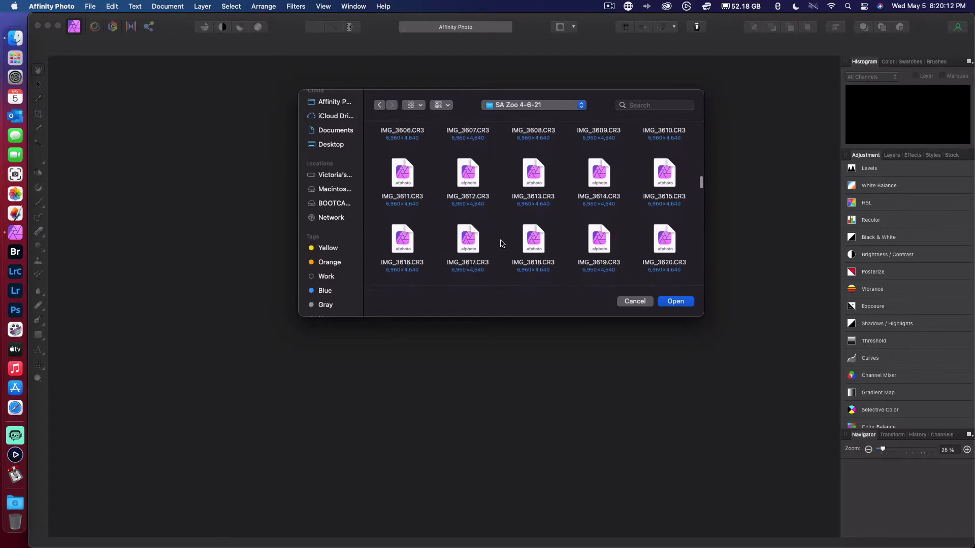
{"action": "scroll", "coordinate": [502, 244], "scroll_direction": "down", "scroll_amount": 15}
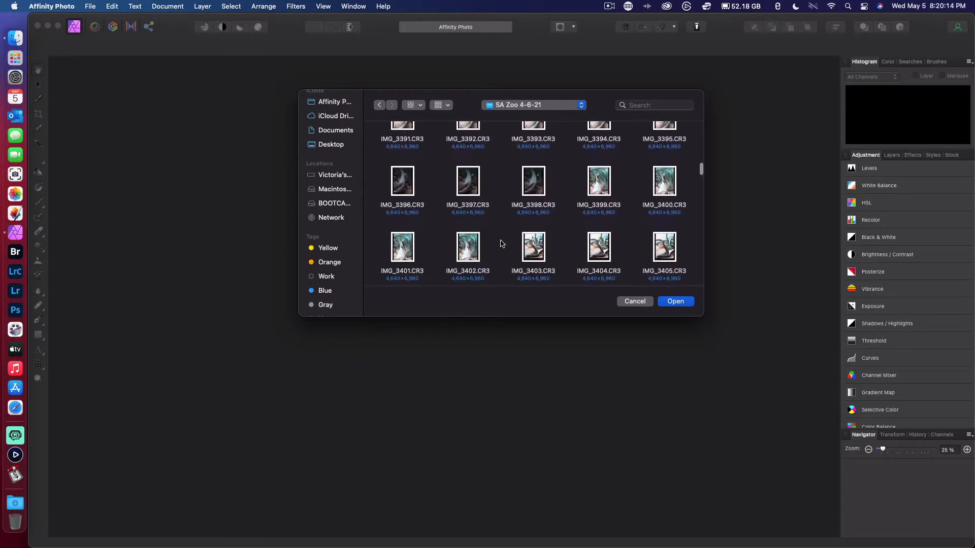
{"action": "scroll", "coordinate": [501, 243], "scroll_direction": "down", "scroll_amount": 17}
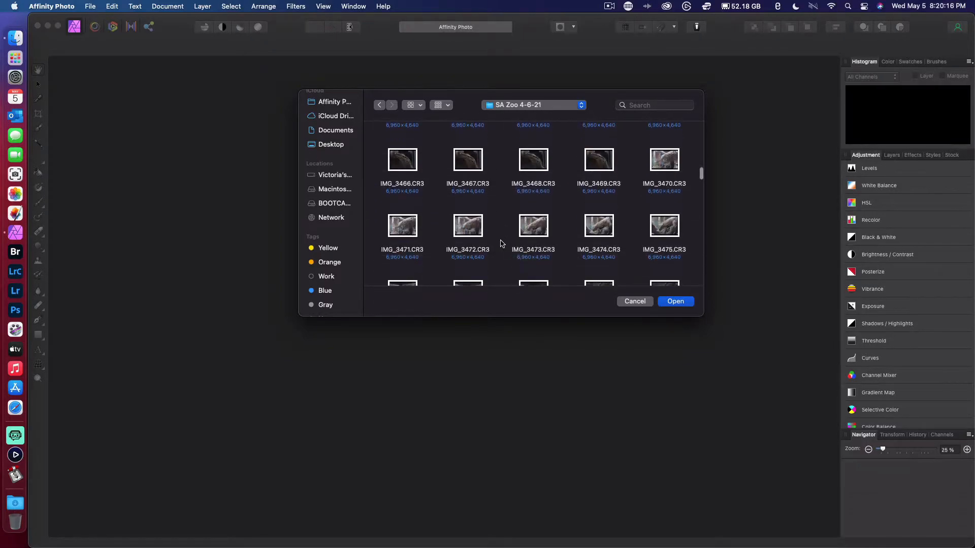
{"action": "scroll", "coordinate": [502, 244], "scroll_direction": "down", "scroll_amount": 9}
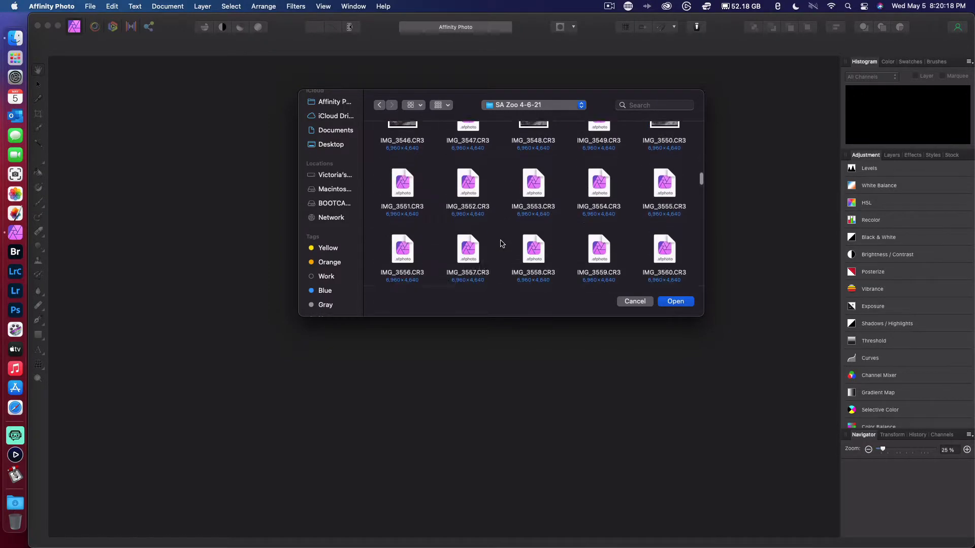
{"action": "scroll", "coordinate": [502, 244], "scroll_direction": "up", "scroll_amount": 2}
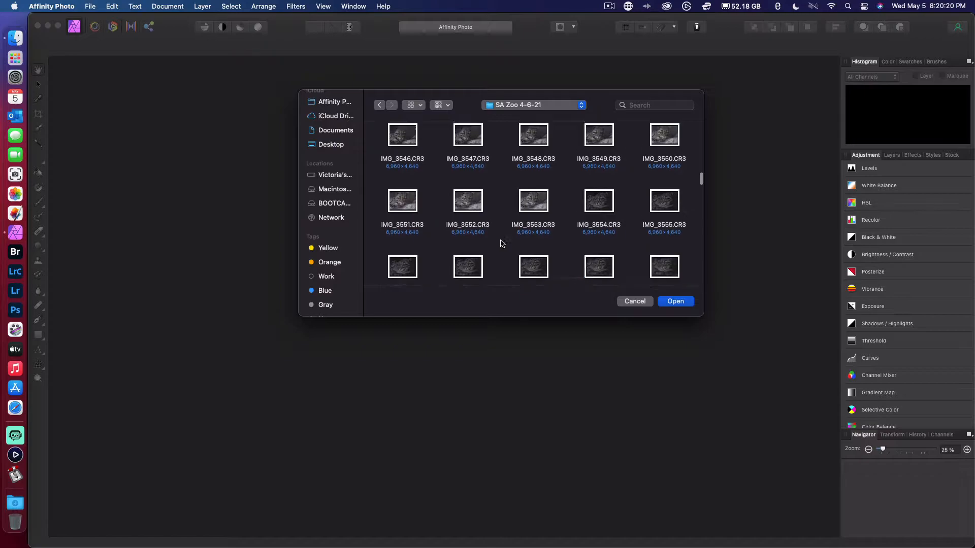
{"action": "scroll", "coordinate": [501, 243], "scroll_direction": "down", "scroll_amount": 2}
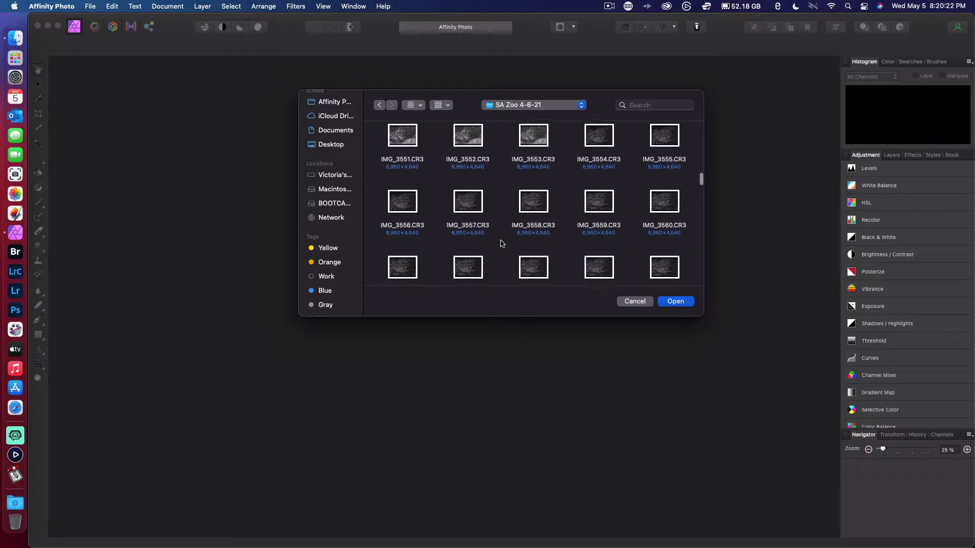
{"action": "scroll", "coordinate": [502, 244], "scroll_direction": "down", "scroll_amount": 5}
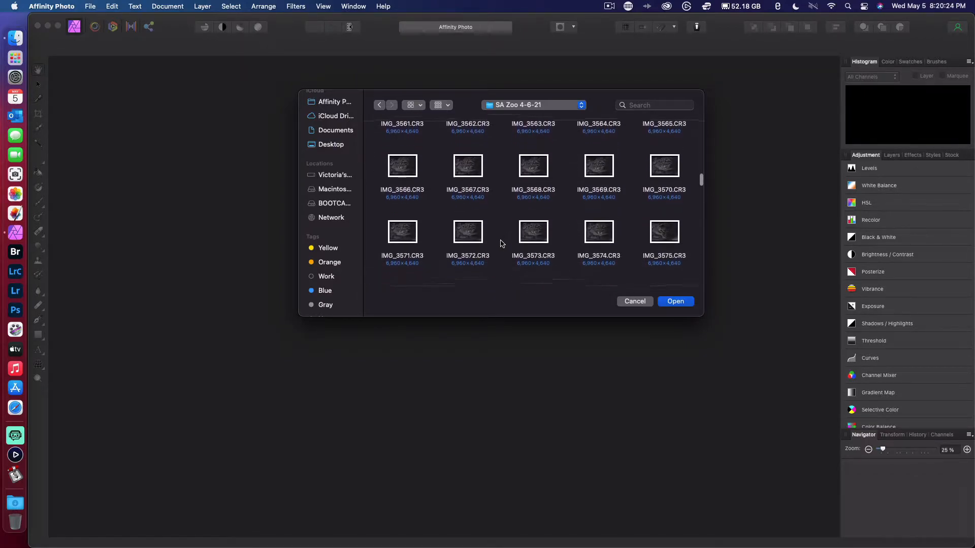
{"action": "scroll", "coordinate": [502, 244], "scroll_direction": "down", "scroll_amount": 2}
{"action": "scroll", "coordinate": [501, 244], "scroll_direction": "down", "scroll_amount": 3}
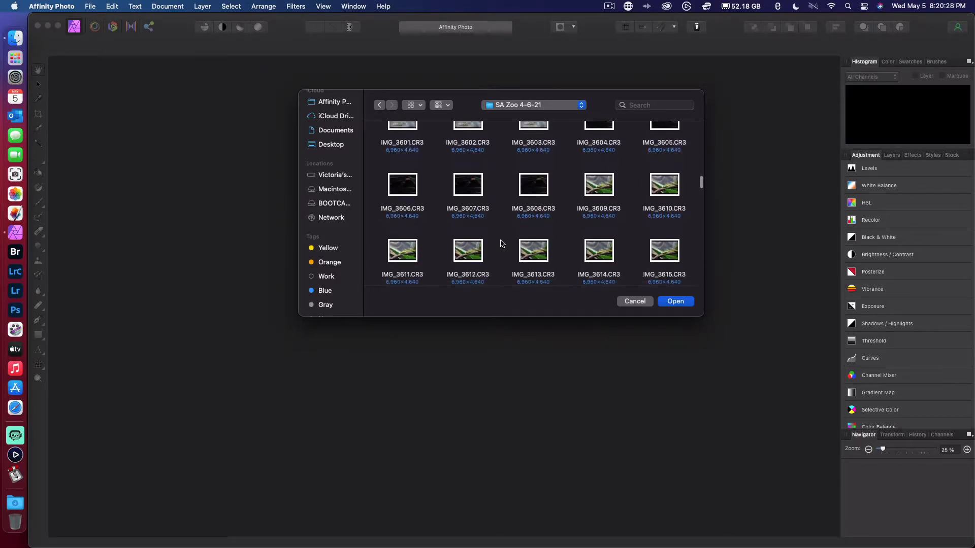
{"action": "scroll", "coordinate": [502, 244], "scroll_direction": "down", "scroll_amount": 10}
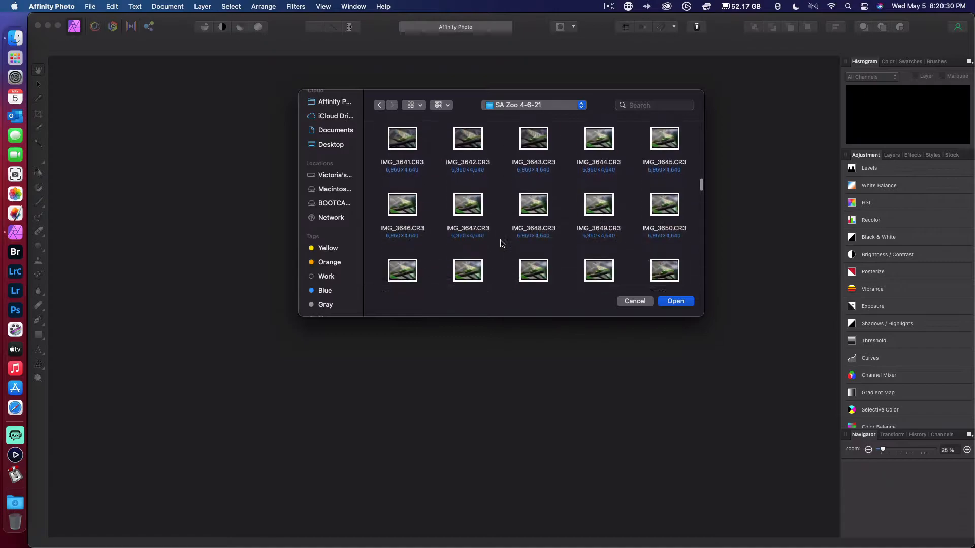
{"action": "scroll", "coordinate": [501, 244], "scroll_direction": "down", "scroll_amount": 5}
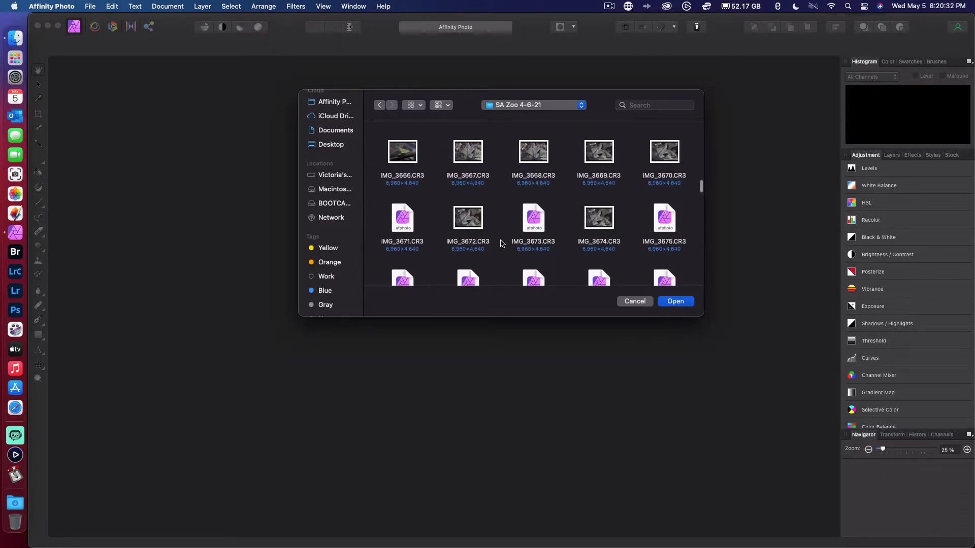
{"action": "scroll", "coordinate": [502, 243], "scroll_direction": "down", "scroll_amount": 6}
{"action": "scroll", "coordinate": [502, 244], "scroll_direction": "down", "scroll_amount": 3}
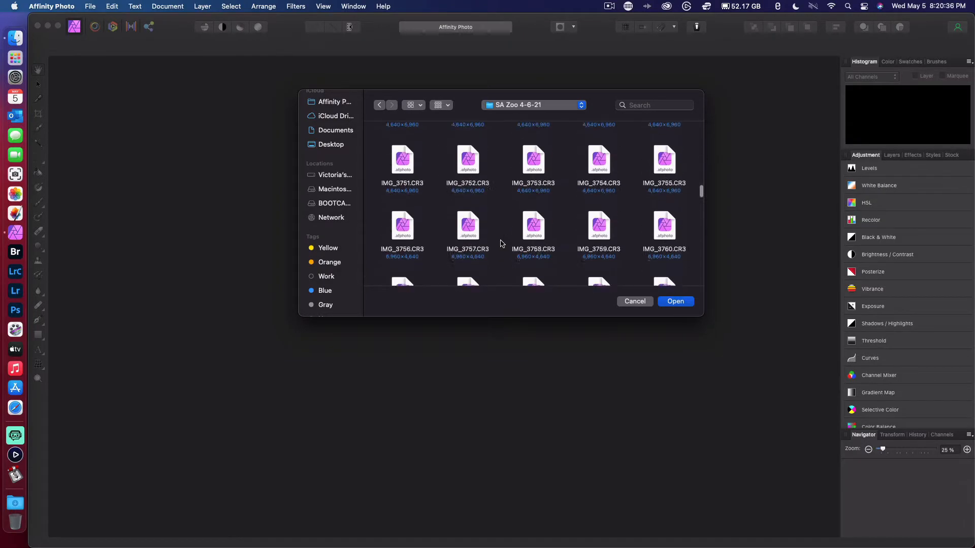
- Open the black-and-white monkey photo IMG_3728.CR3 from the SA Zoo 4-6-21 folder for raw development
{"action": "scroll", "coordinate": [502, 244], "scroll_direction": "up", "scroll_amount": 1}
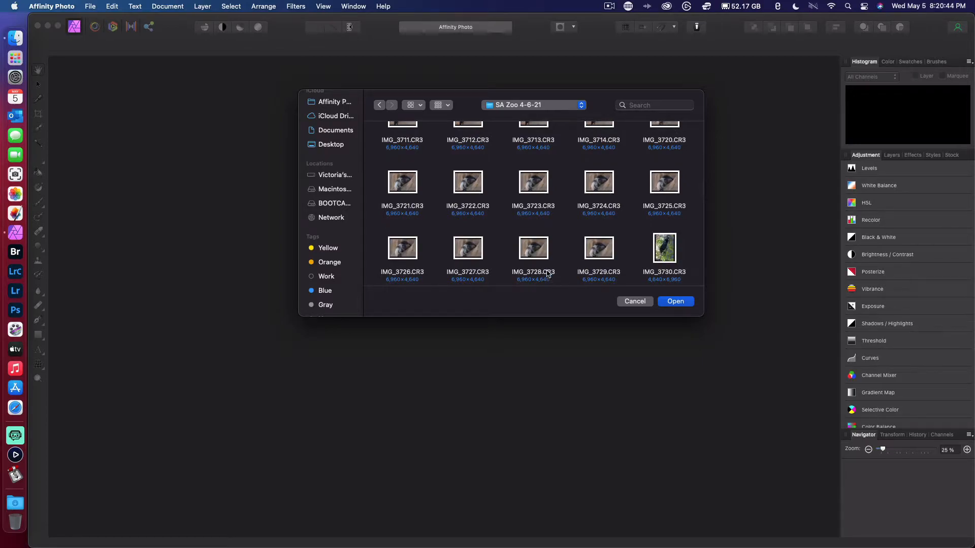
{"action": "left_click", "coordinate": [534, 253]}
{"action": "left_click", "coordinate": [676, 302]}
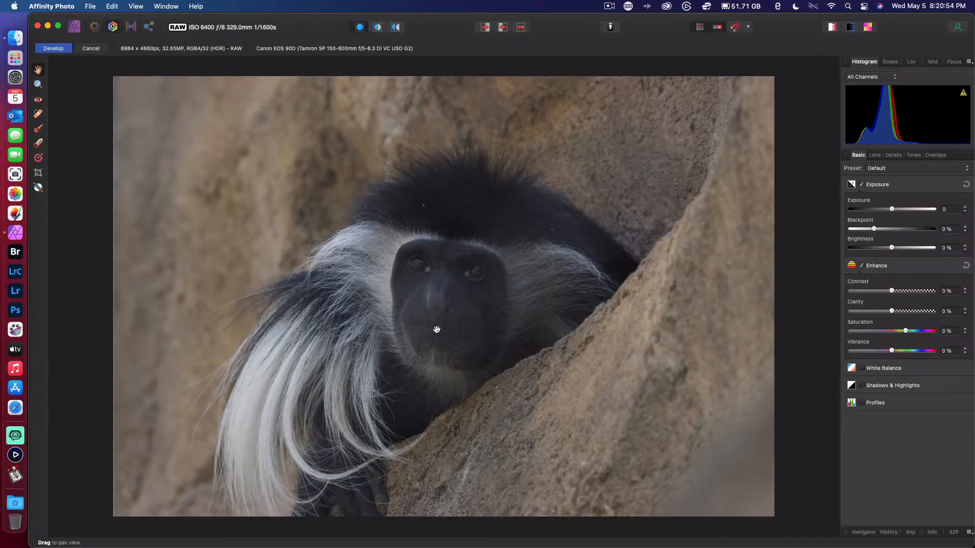
- Adjust the monkey photo's tone with exposure at 0.137, blackpoint at 2% and brightness at 10%
{"action": "left_click_drag", "start_coordinate": [442, 343], "coordinate": [446, 318]}
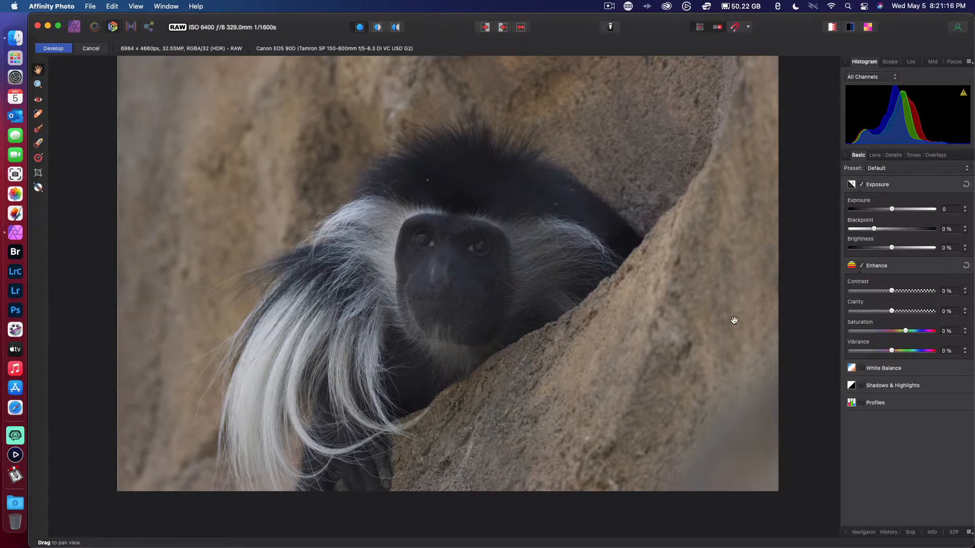
{"action": "left_click_drag", "start_coordinate": [891, 209], "coordinate": [894, 212]}
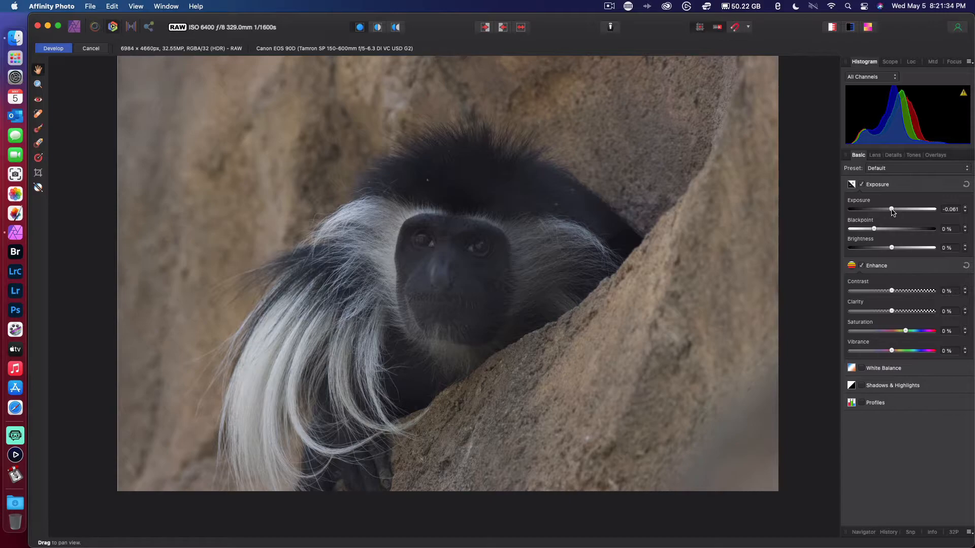
{"action": "left_click_drag", "start_coordinate": [874, 229], "coordinate": [892, 209]}
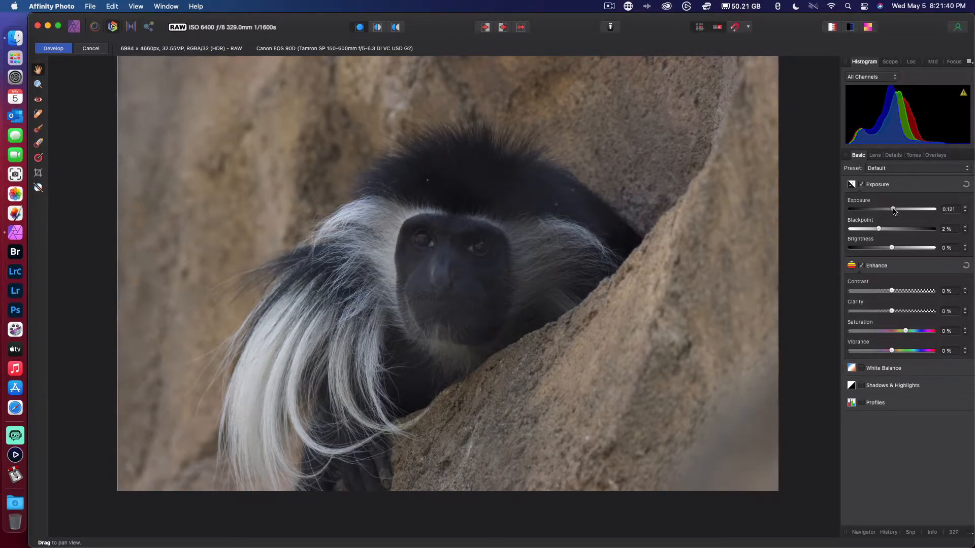
{"action": "mouse_move", "coordinate": [892, 250]}
{"action": "left_mouse_down"}
{"action": "mouse_move", "coordinate": [880, 249]}
{"action": "mouse_move", "coordinate": [916, 250]}
{"action": "mouse_move", "coordinate": [909, 250]}
{"action": "left_mouse_up"}
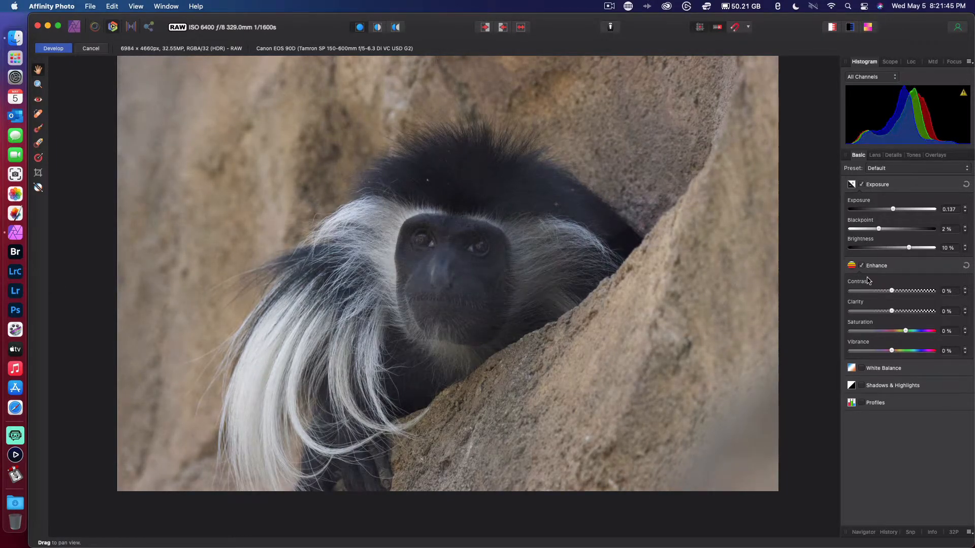
- Enable white balance for the raw photo and set the temperature to 4845 K and the tint to 0%
{"action": "left_click", "coordinate": [861, 368]}
{"action": "mouse_move", "coordinate": [906, 394]}
{"action": "left_mouse_down"}
{"action": "mouse_move", "coordinate": [918, 394]}
{"action": "mouse_move", "coordinate": [903, 395]}
{"action": "left_mouse_up"}
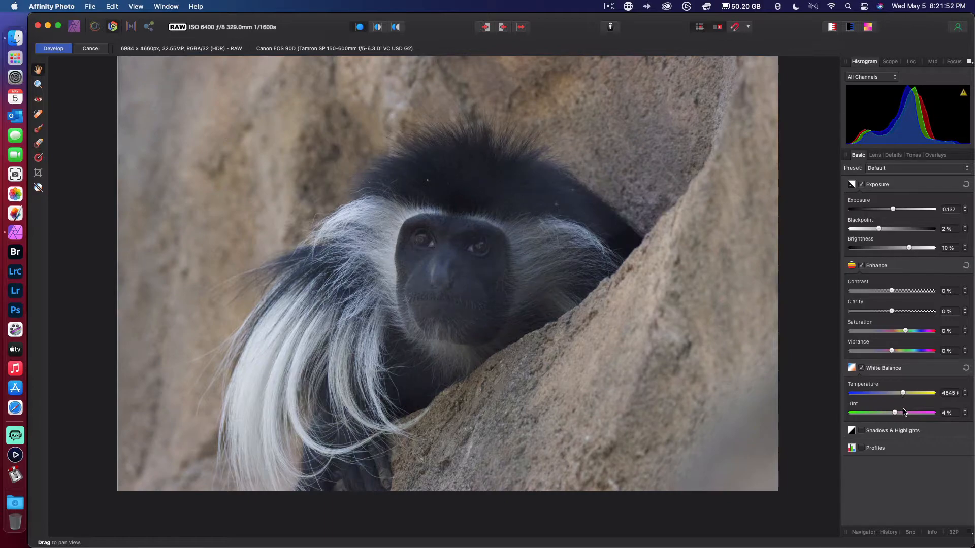
{"action": "left_click_drag", "start_coordinate": [897, 414], "coordinate": [893, 414]}
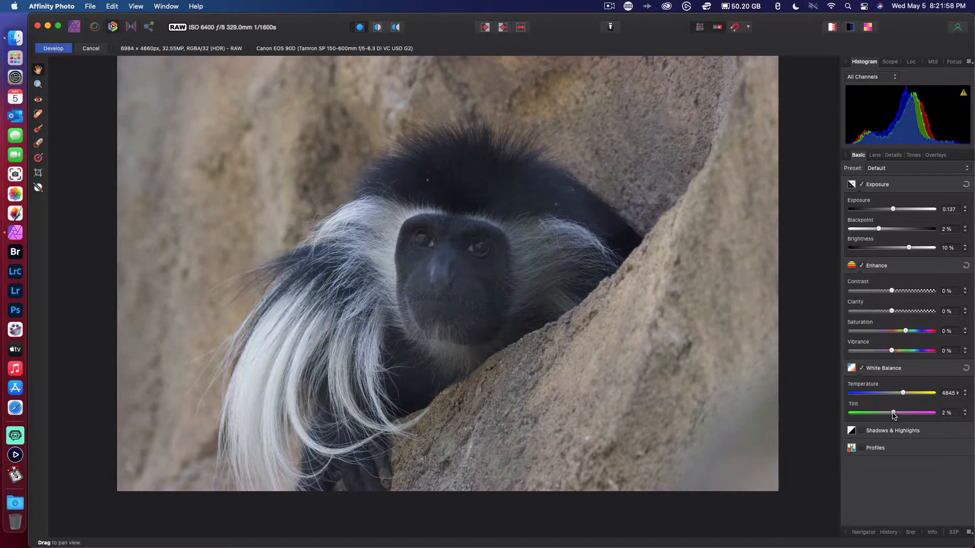
{"action": "left_click", "coordinate": [965, 416]}
{"action": "left_click", "coordinate": [965, 416]}
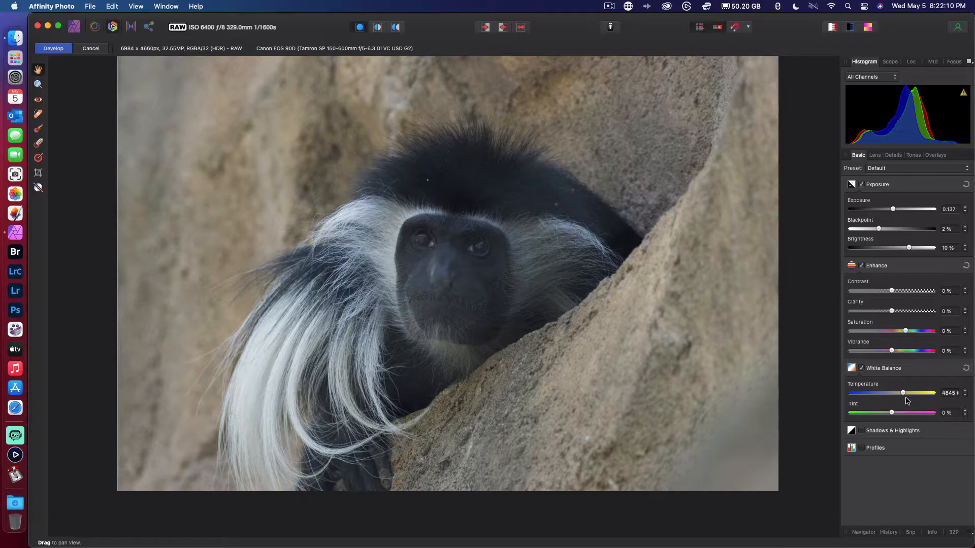
- Look through the Canon entries in the lens correction profile list for a matching lens
{"action": "left_click", "coordinate": [875, 155]}
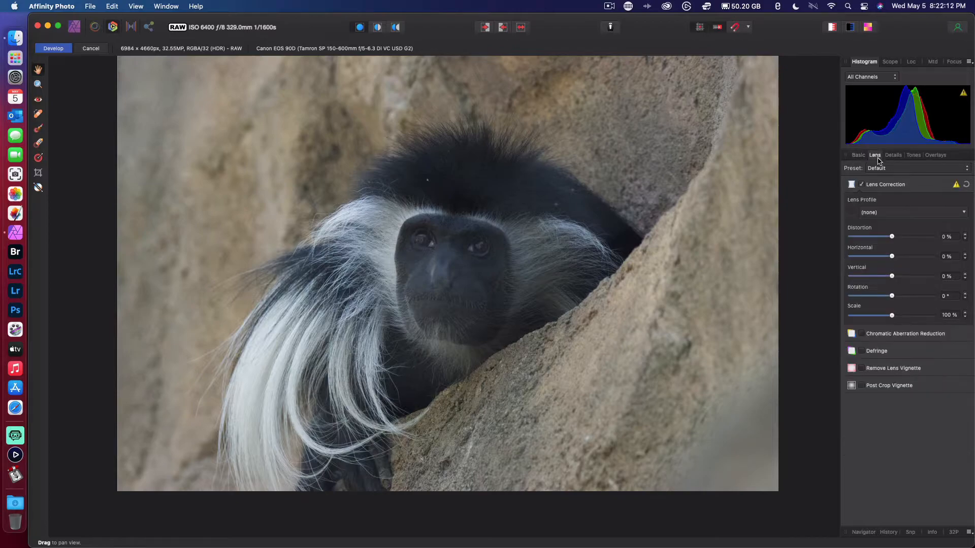
{"action": "left_click", "coordinate": [886, 213]}
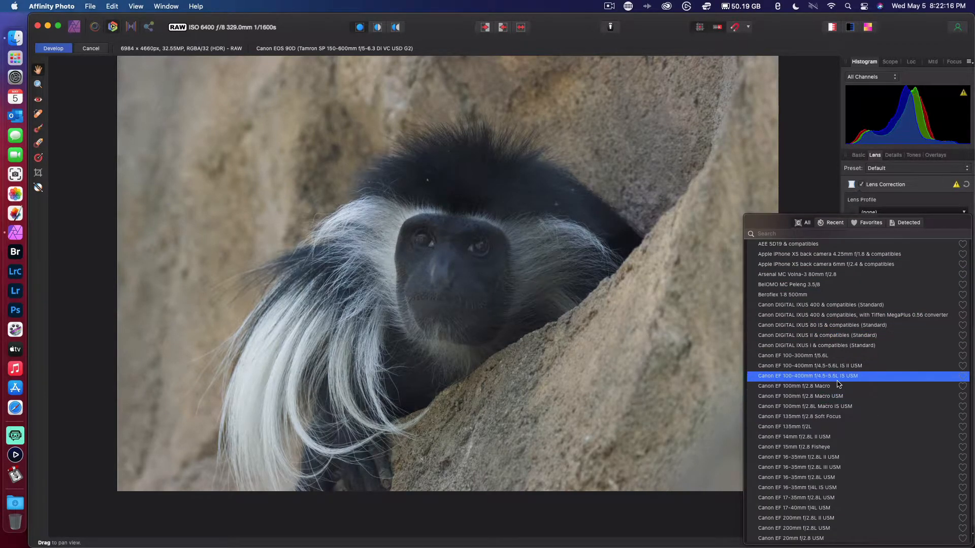
{"action": "scroll", "coordinate": [807, 501], "scroll_direction": "down", "scroll_amount": 6}
{"action": "scroll", "coordinate": [807, 502], "scroll_direction": "down", "scroll_amount": 6}
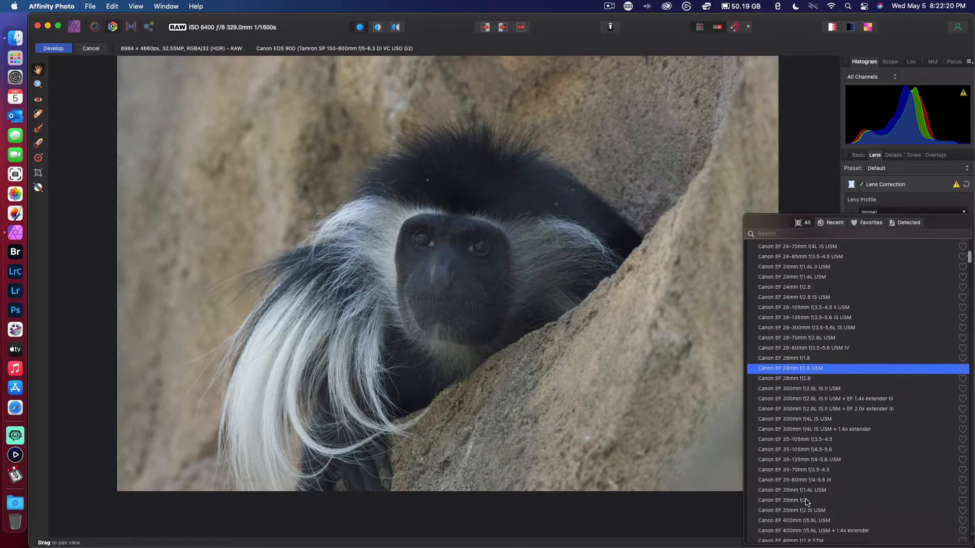
{"action": "scroll", "coordinate": [807, 503], "scroll_direction": "down", "scroll_amount": 1}
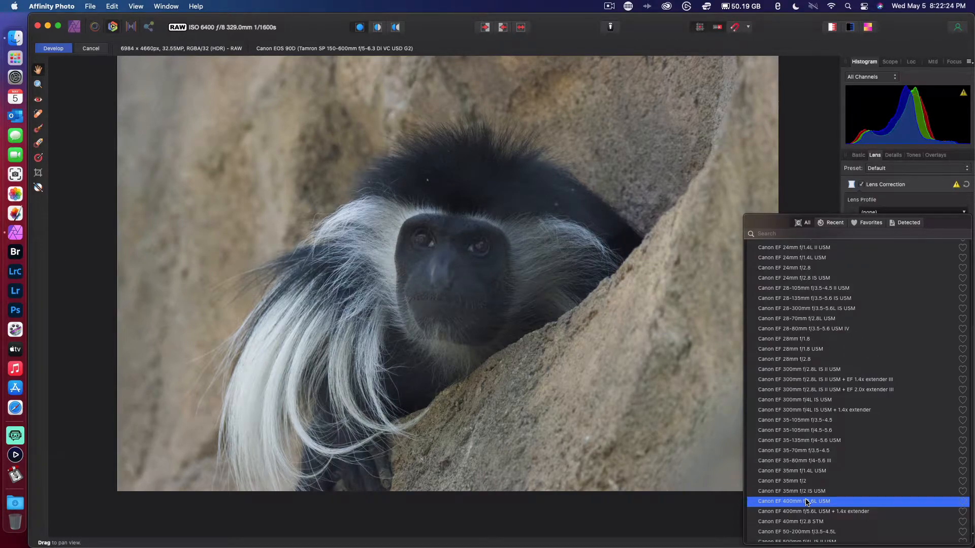
{"action": "scroll", "coordinate": [807, 503], "scroll_direction": "down", "scroll_amount": 7}
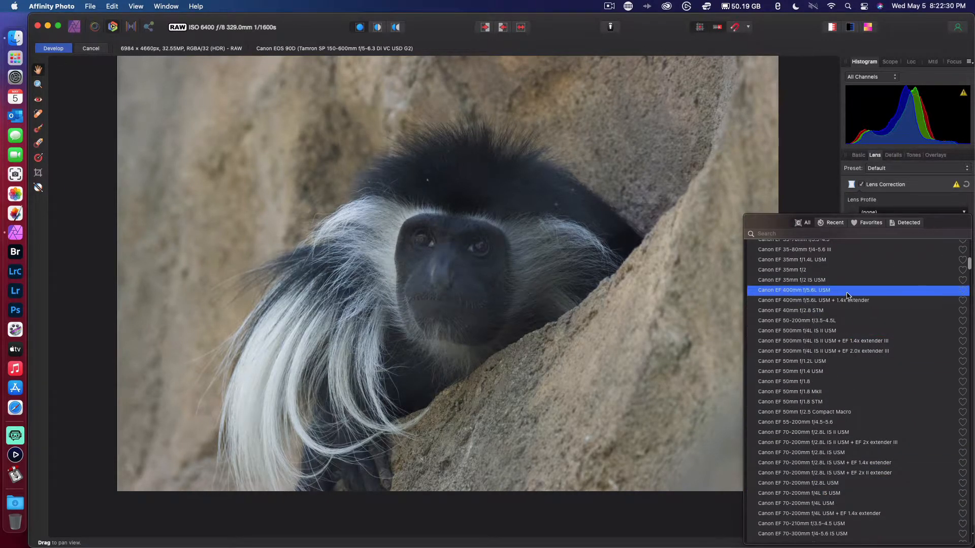
{"action": "scroll", "coordinate": [847, 294], "scroll_direction": "up", "scroll_amount": 3}
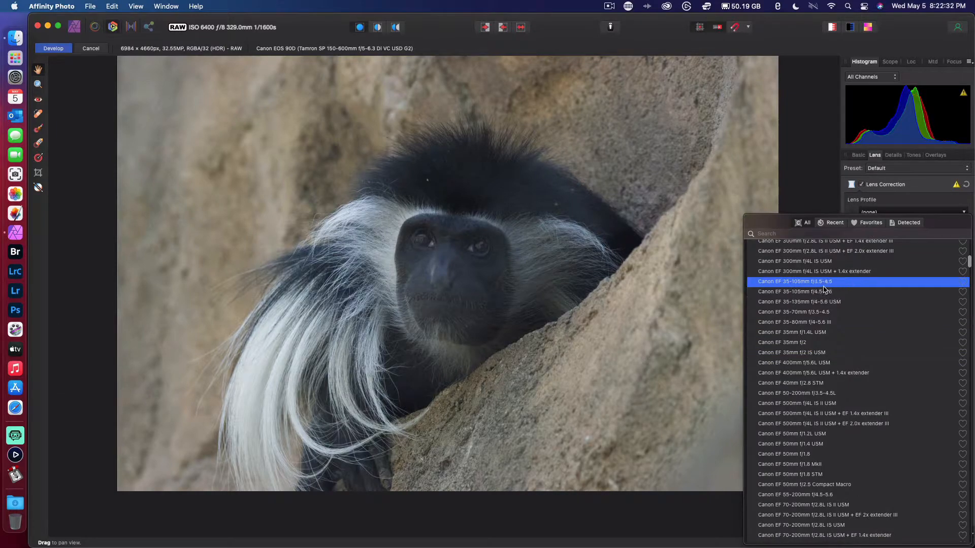
{"action": "scroll", "coordinate": [787, 477], "scroll_direction": "down", "scroll_amount": 8}
{"action": "scroll", "coordinate": [783, 481], "scroll_direction": "up", "scroll_amount": 5}
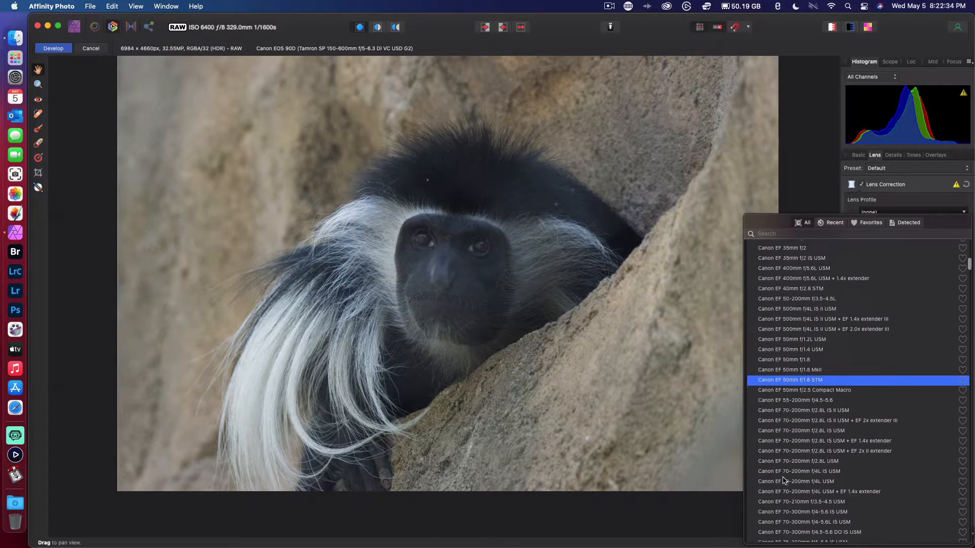
{"action": "scroll", "coordinate": [836, 315], "scroll_direction": "up", "scroll_amount": 6}
{"action": "scroll", "coordinate": [835, 345], "scroll_direction": "up", "scroll_amount": 4}
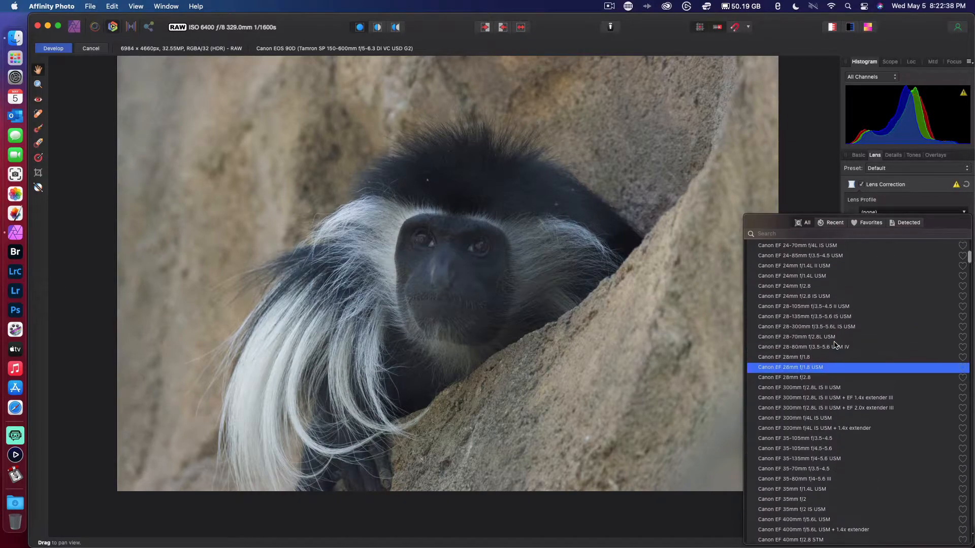
{"action": "scroll", "coordinate": [835, 345], "scroll_direction": "up", "scroll_amount": 8}
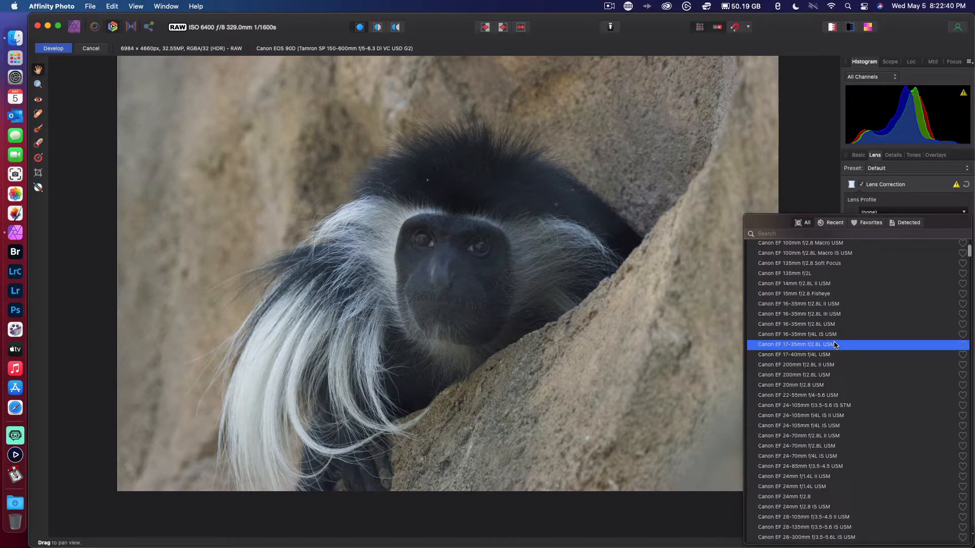
{"action": "scroll", "coordinate": [835, 346], "scroll_direction": "up", "scroll_amount": 5}
{"action": "scroll", "coordinate": [835, 345], "scroll_direction": "down", "scroll_amount": 7}
{"action": "scroll", "coordinate": [799, 474], "scroll_direction": "down", "scroll_amount": 15}
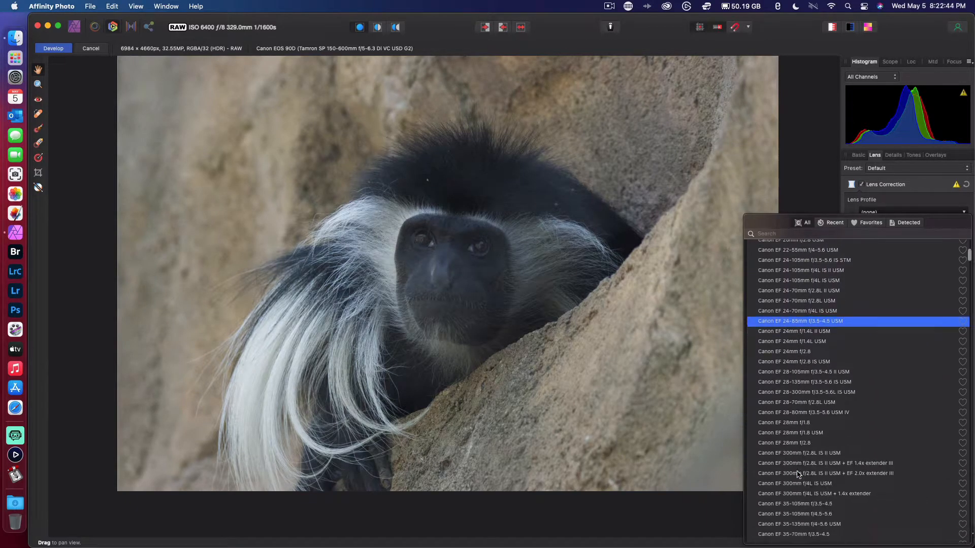
{"action": "scroll", "coordinate": [799, 475], "scroll_direction": "down", "scroll_amount": 20}
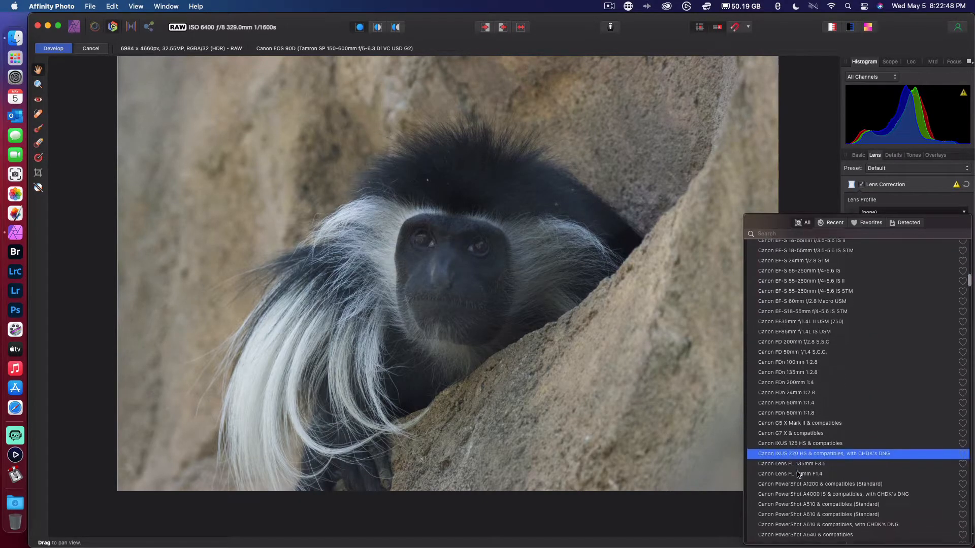
{"action": "scroll", "coordinate": [799, 474], "scroll_direction": "down", "scroll_amount": 20}
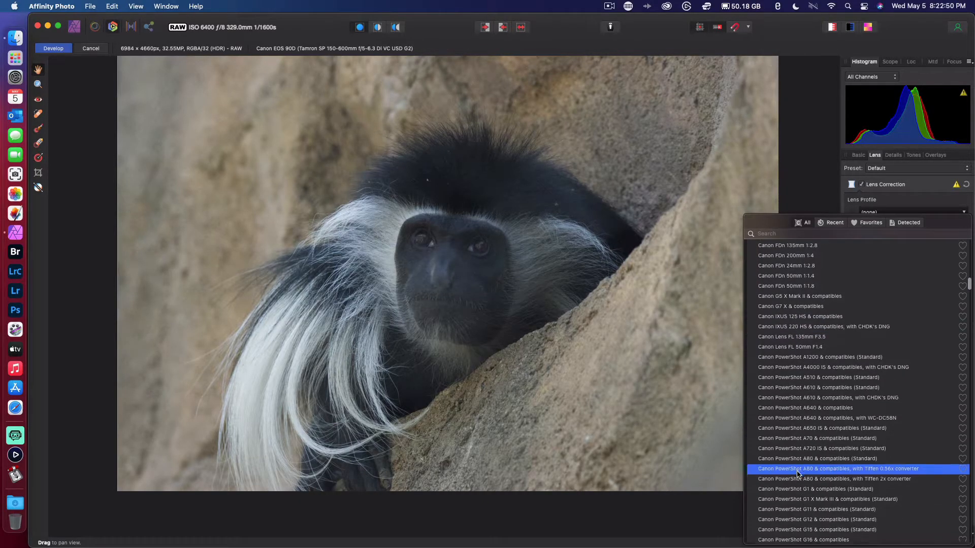
{"action": "scroll", "coordinate": [799, 474], "scroll_direction": "down", "scroll_amount": 20}
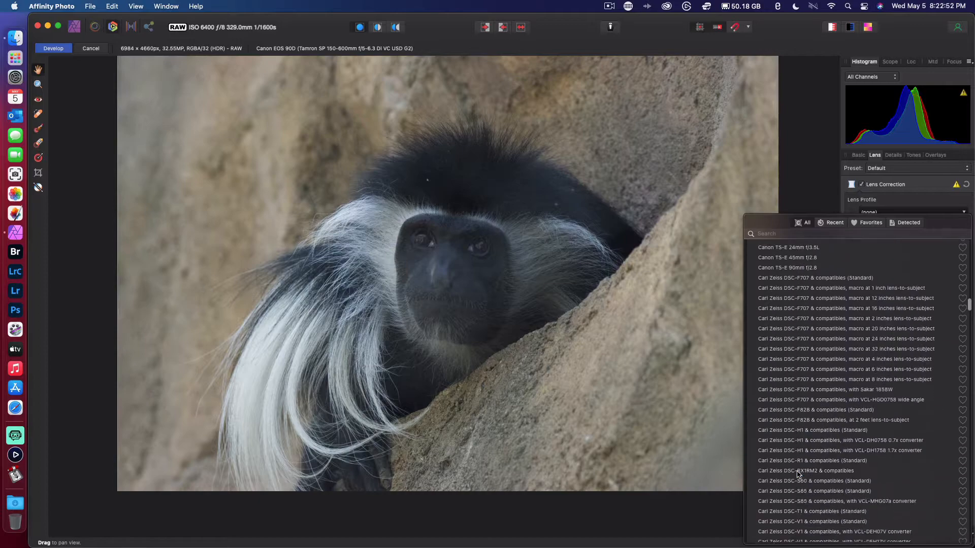
{"action": "scroll", "coordinate": [799, 474], "scroll_direction": "up", "scroll_amount": 20}
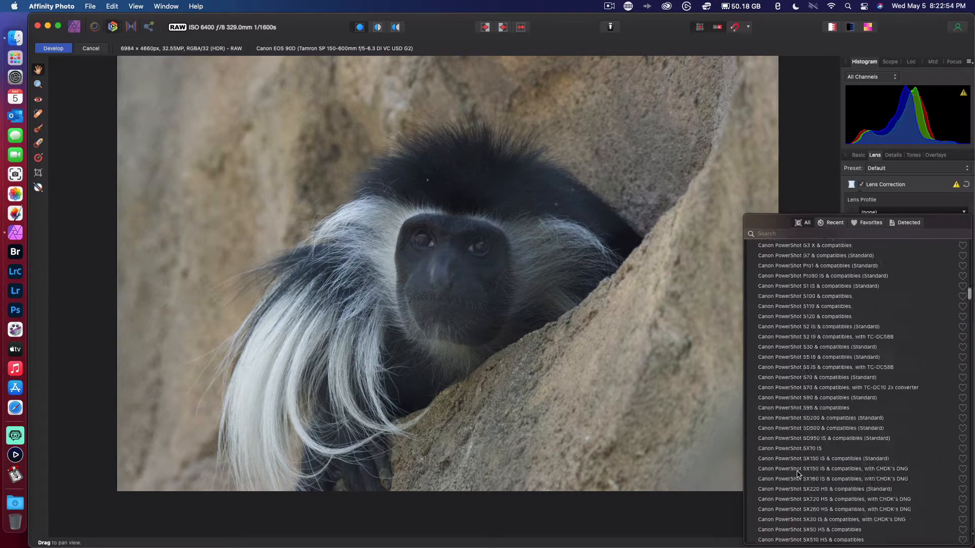
- Choose the Canon EF-S 60mm f/2.8 Macro USM lens profile and mark it as a favorite
{"action": "scroll", "coordinate": [799, 474], "scroll_direction": "down", "scroll_amount": 10}
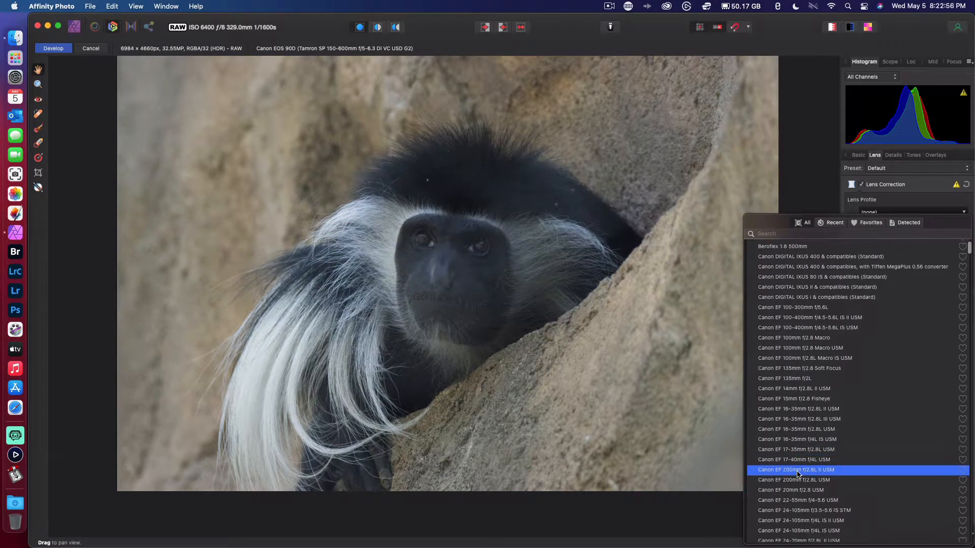
{"action": "scroll", "coordinate": [798, 493], "scroll_direction": "down", "scroll_amount": 10}
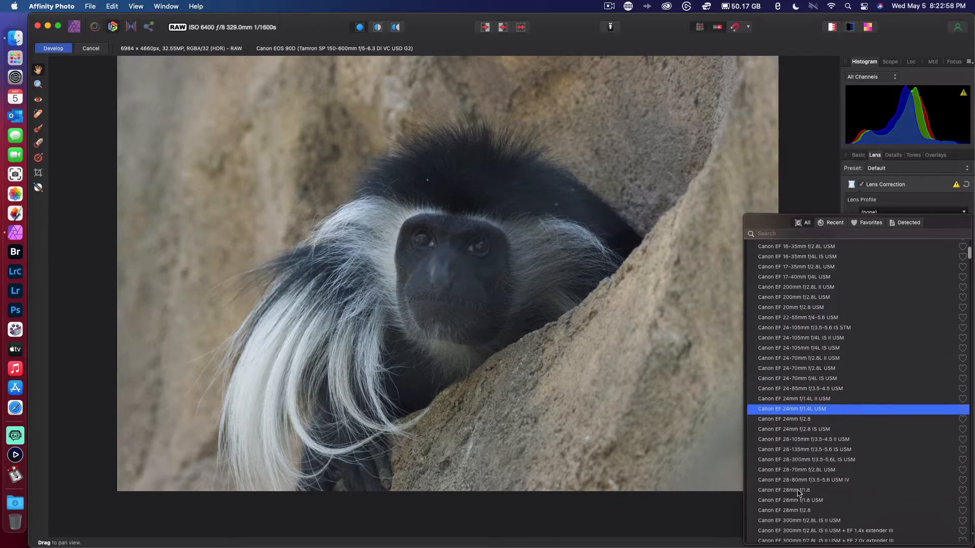
{"action": "scroll", "coordinate": [799, 493], "scroll_direction": "down", "scroll_amount": 10}
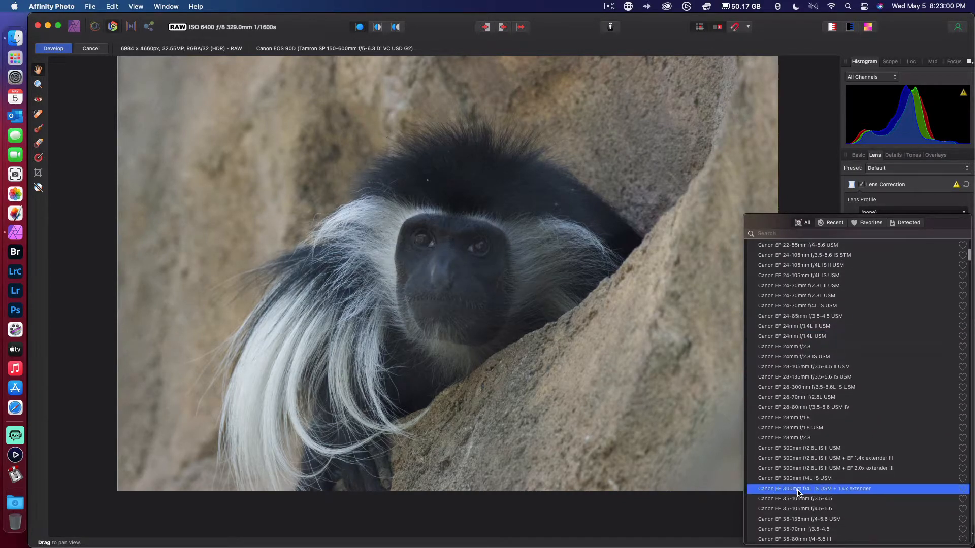
{"action": "scroll", "coordinate": [799, 493], "scroll_direction": "down", "scroll_amount": 7}
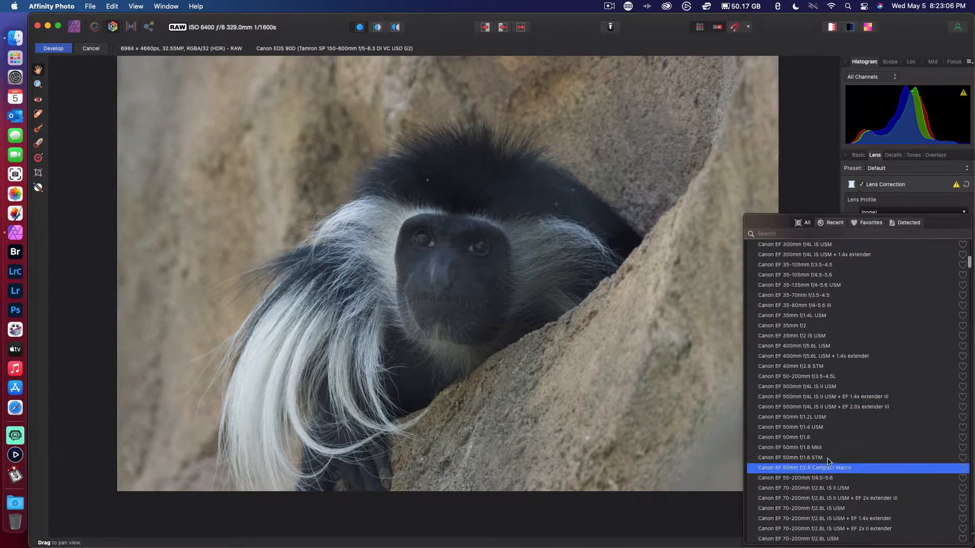
{"action": "scroll", "coordinate": [815, 470], "scroll_direction": "down", "scroll_amount": 2}
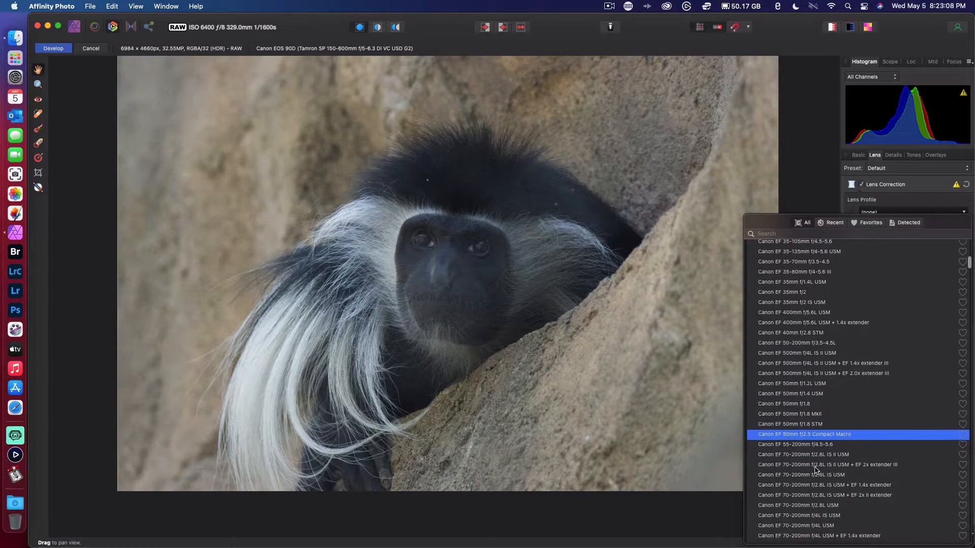
{"action": "scroll", "coordinate": [815, 470], "scroll_direction": "down", "scroll_amount": 1}
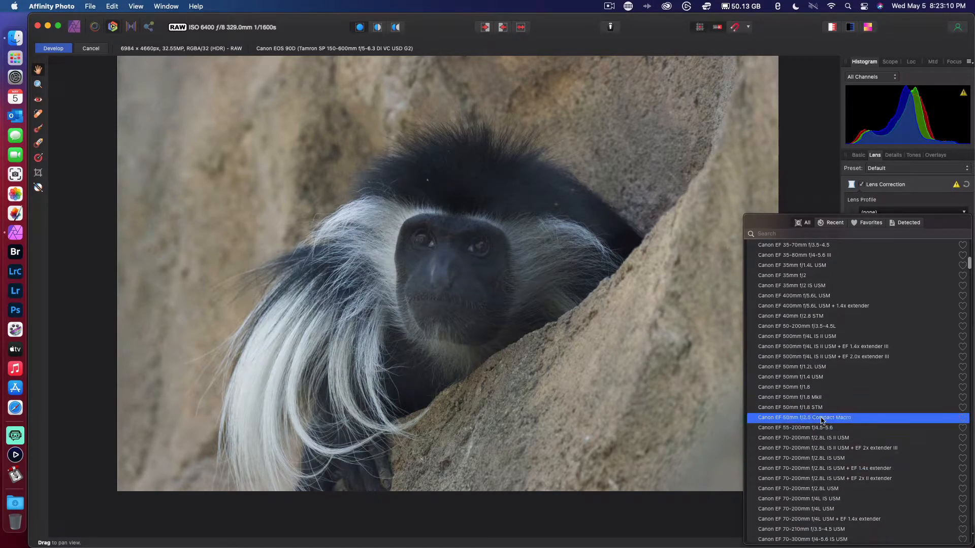
{"action": "scroll", "coordinate": [828, 437], "scroll_direction": "down", "scroll_amount": 5}
{"action": "scroll", "coordinate": [833, 454], "scroll_direction": "down", "scroll_amount": 4}
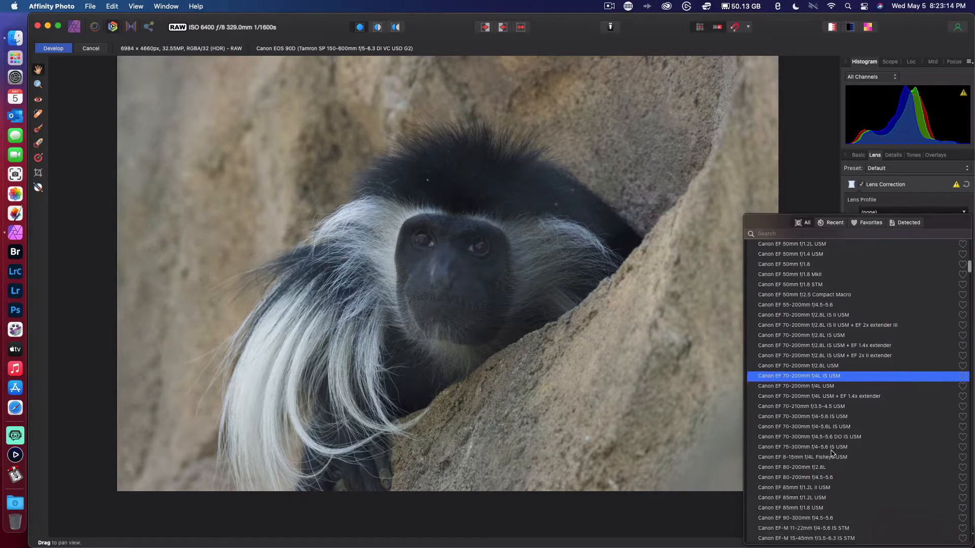
{"action": "scroll", "coordinate": [832, 453], "scroll_direction": "down", "scroll_amount": 3}
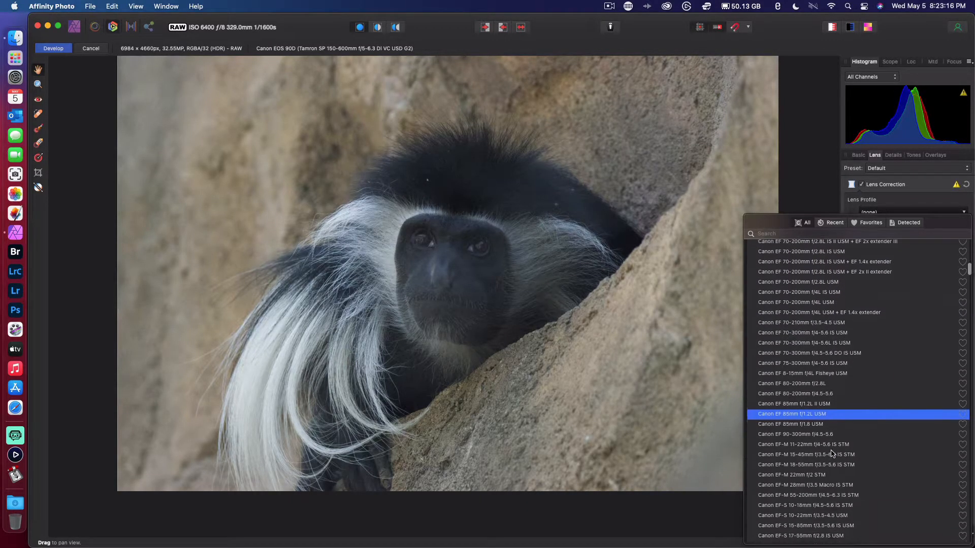
{"action": "scroll", "coordinate": [830, 462], "scroll_direction": "down", "scroll_amount": 8}
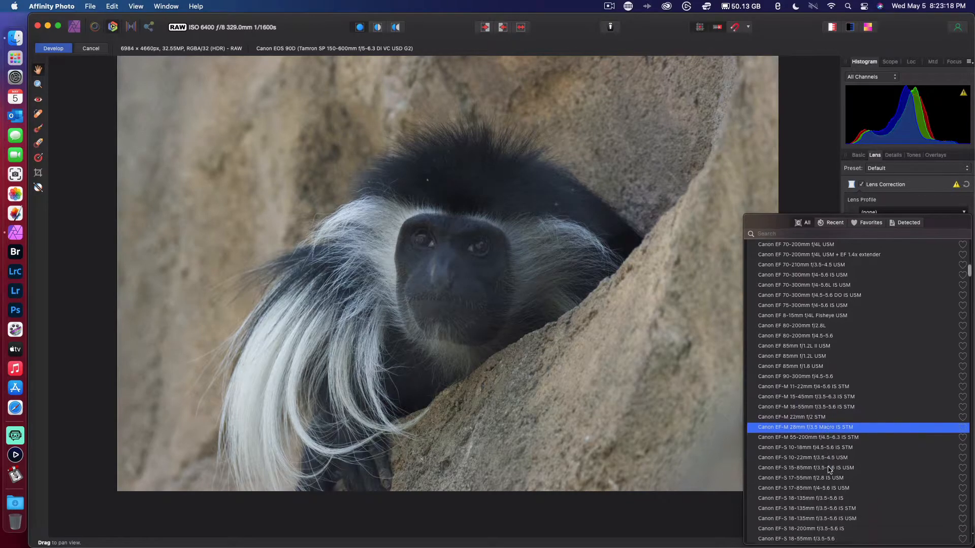
{"action": "scroll", "coordinate": [827, 465], "scroll_direction": "down", "scroll_amount": 3}
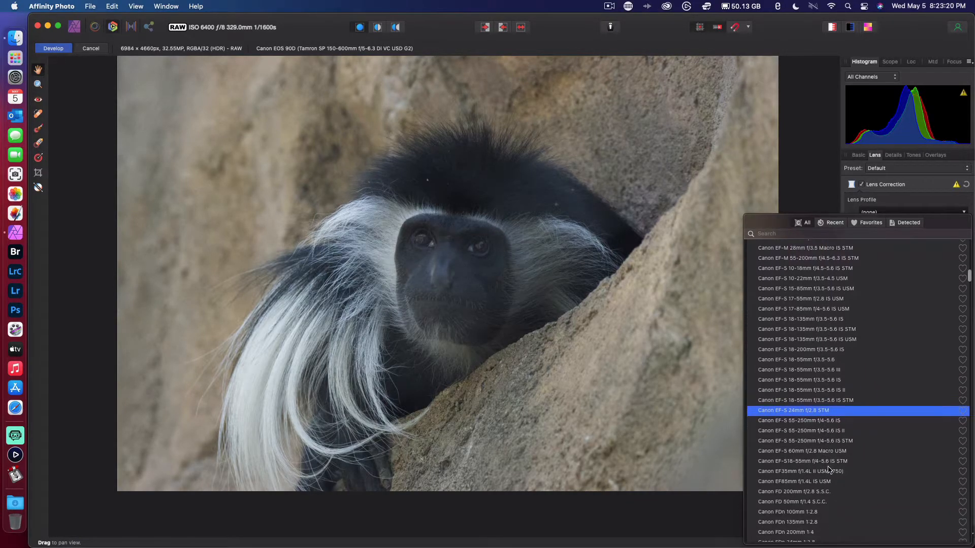
{"action": "left_click", "coordinate": [815, 452]}
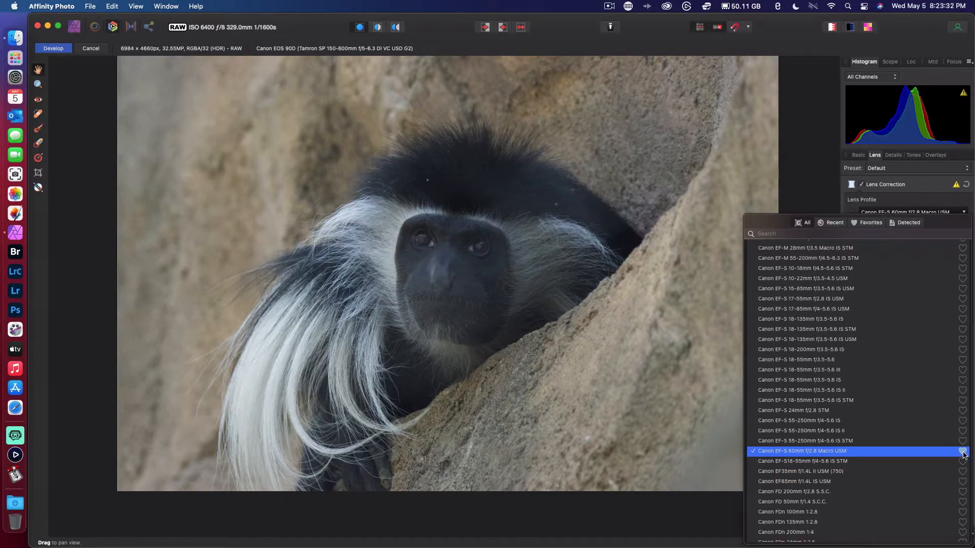
- Set the lens correction profile to Tamron SP AF 150-600mm f/5-6.3 DI VC USD (A011)
{"action": "scroll", "coordinate": [860, 500], "scroll_direction": "down", "scroll_amount": 20}
{"action": "scroll", "coordinate": [860, 503], "scroll_direction": "down", "scroll_amount": 20}
{"action": "scroll", "coordinate": [860, 502], "scroll_direction": "down", "scroll_amount": 20}
{"action": "scroll", "coordinate": [859, 502], "scroll_direction": "down", "scroll_amount": 20}
{"action": "scroll", "coordinate": [859, 503], "scroll_direction": "down", "scroll_amount": 20}
{"action": "scroll", "coordinate": [859, 503], "scroll_direction": "down", "scroll_amount": 10}
{"action": "scroll", "coordinate": [858, 501], "scroll_direction": "down", "scroll_amount": 2}
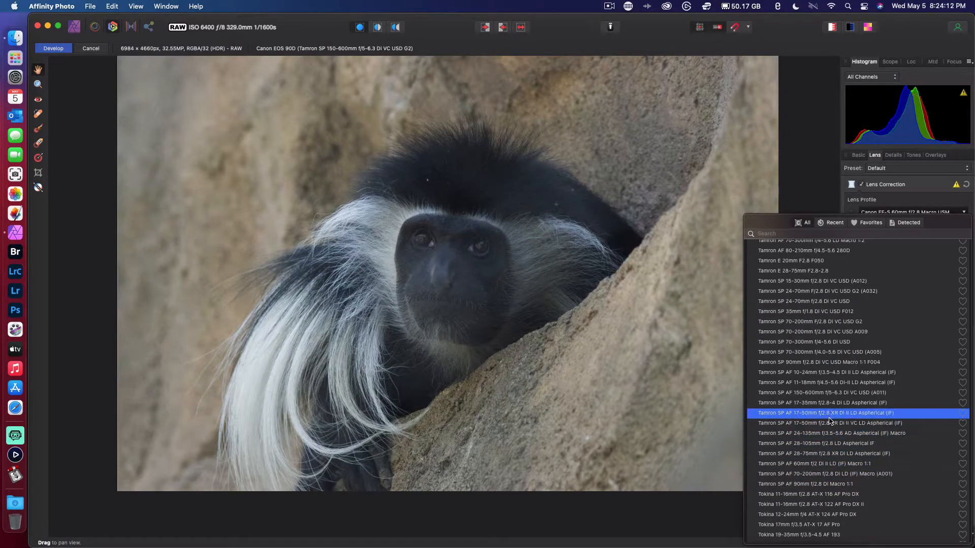
{"action": "scroll", "coordinate": [849, 344], "scroll_direction": "up", "scroll_amount": 3}
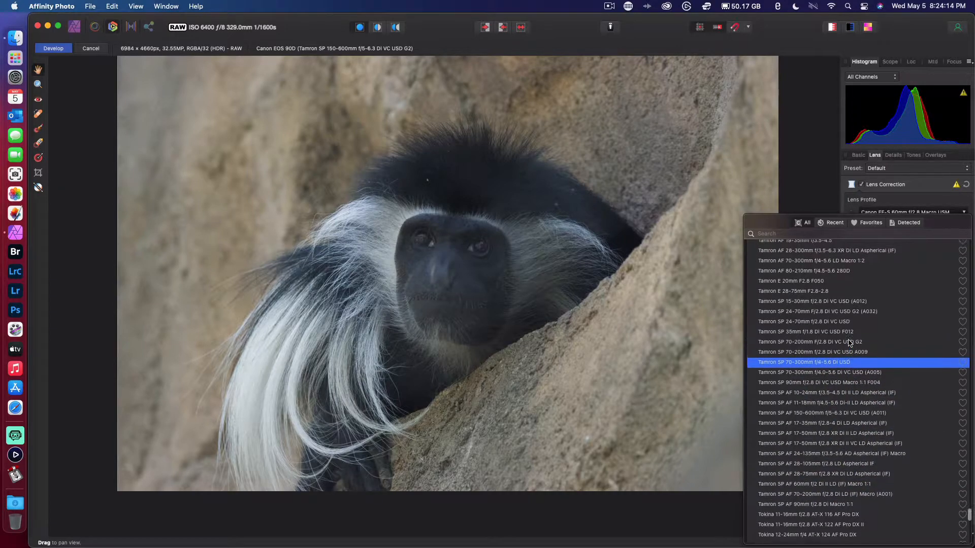
{"action": "scroll", "coordinate": [849, 343], "scroll_direction": "up", "scroll_amount": 5}
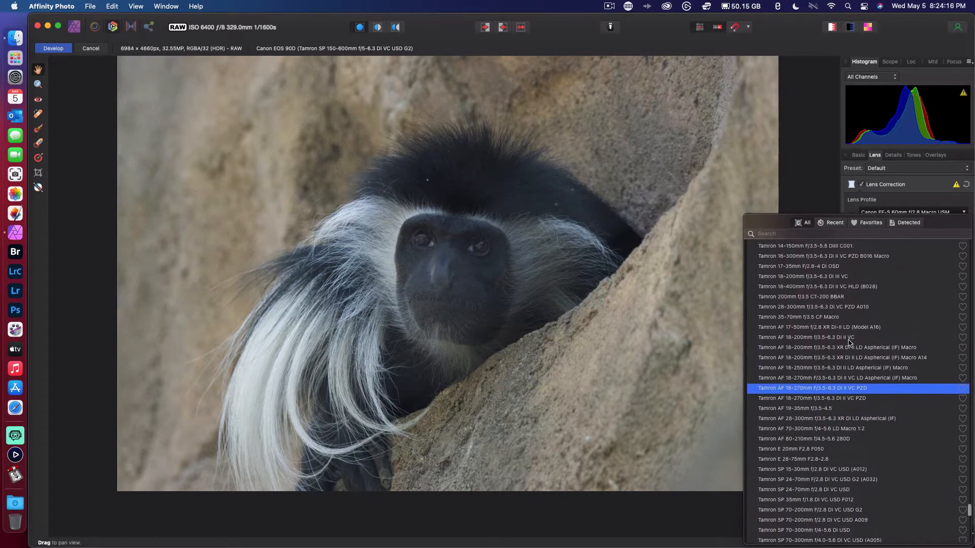
{"action": "scroll", "coordinate": [843, 437], "scroll_direction": "up", "scroll_amount": 3}
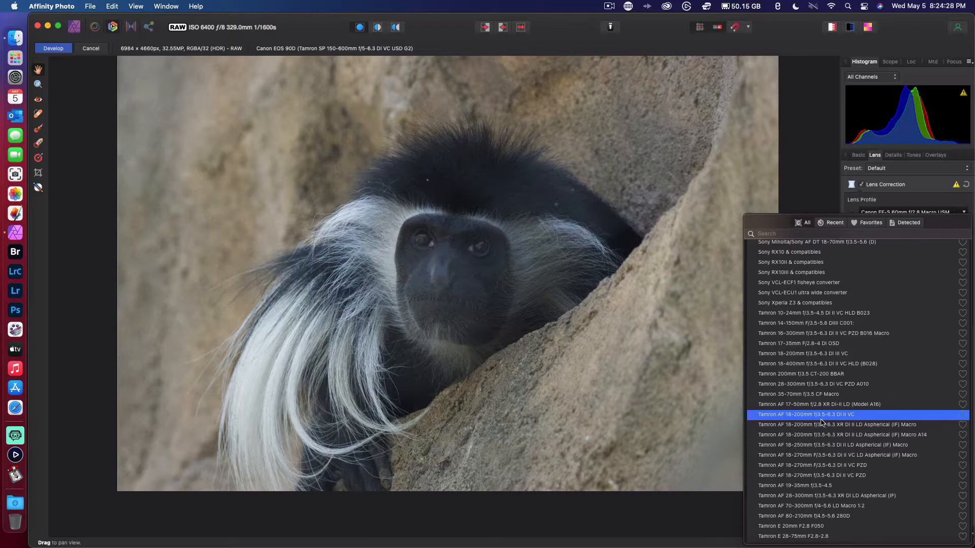
{"action": "scroll", "coordinate": [813, 477], "scroll_direction": "down", "scroll_amount": 5}
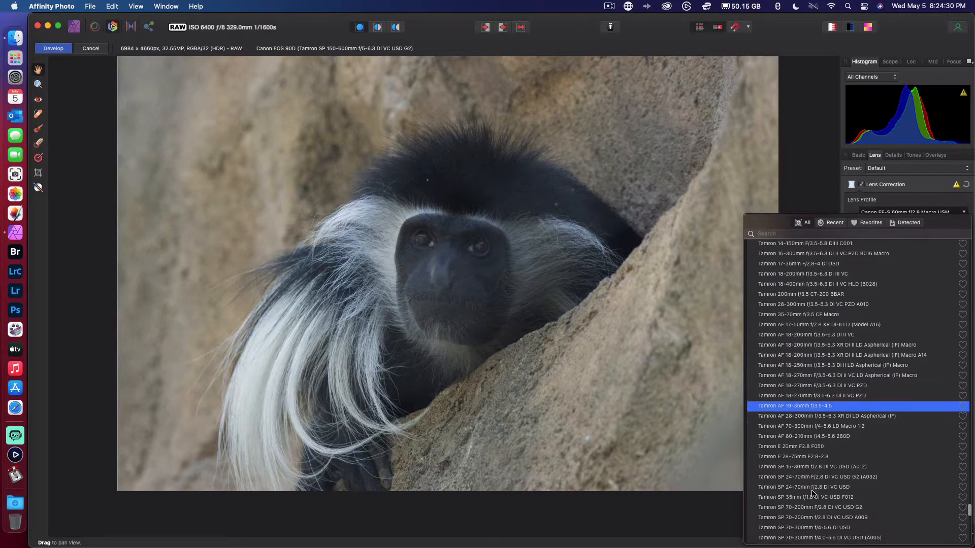
{"action": "scroll", "coordinate": [813, 493], "scroll_direction": "down", "scroll_amount": 3}
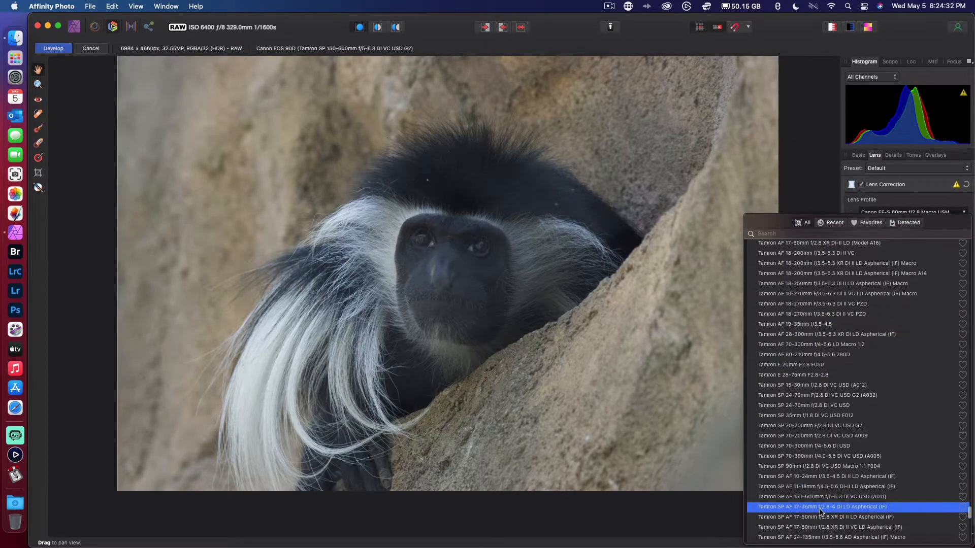
{"action": "left_click", "coordinate": [827, 497]}
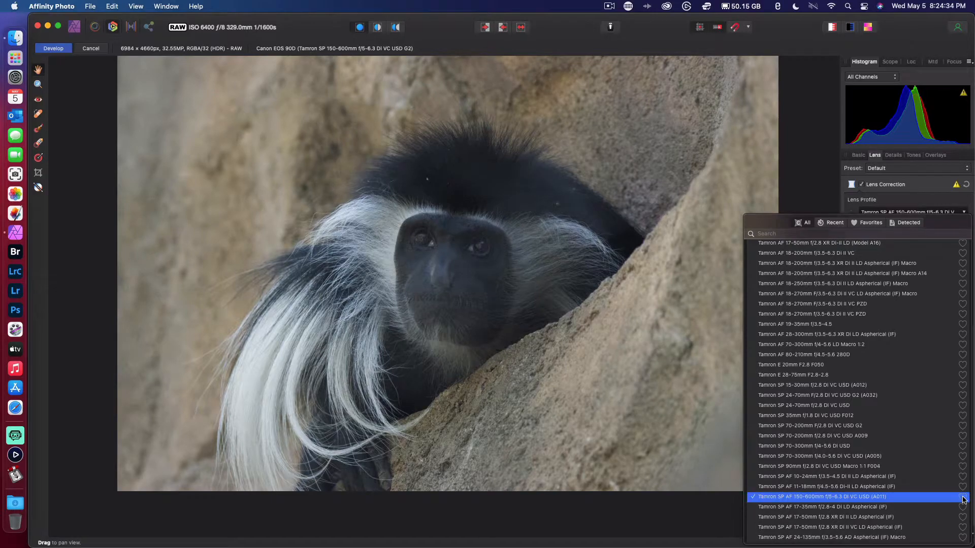
- Mark the Tamron SP AF 150-600mm profile as a favorite and review the recent and favorite lens profiles
{"action": "left_click", "coordinate": [963, 498]}
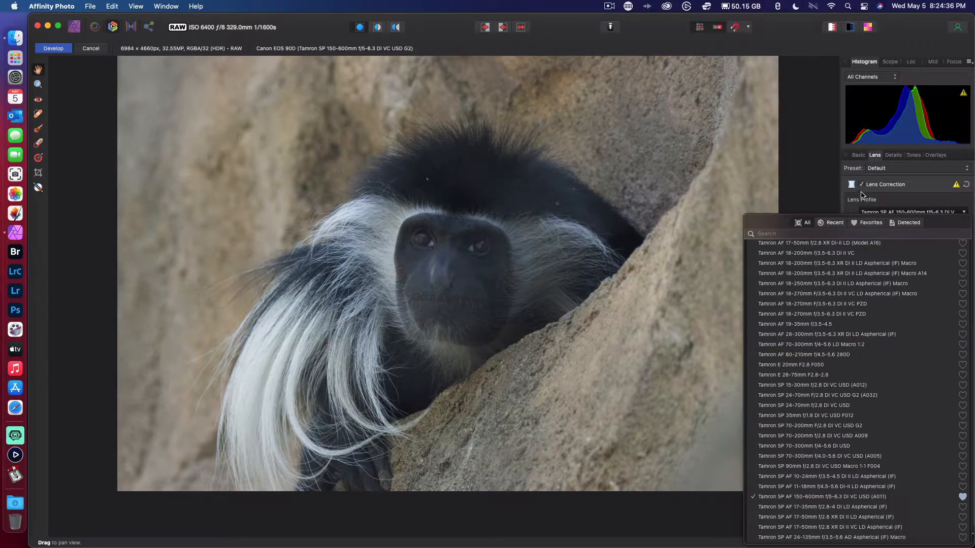
{"action": "left_click", "coordinate": [835, 224]}
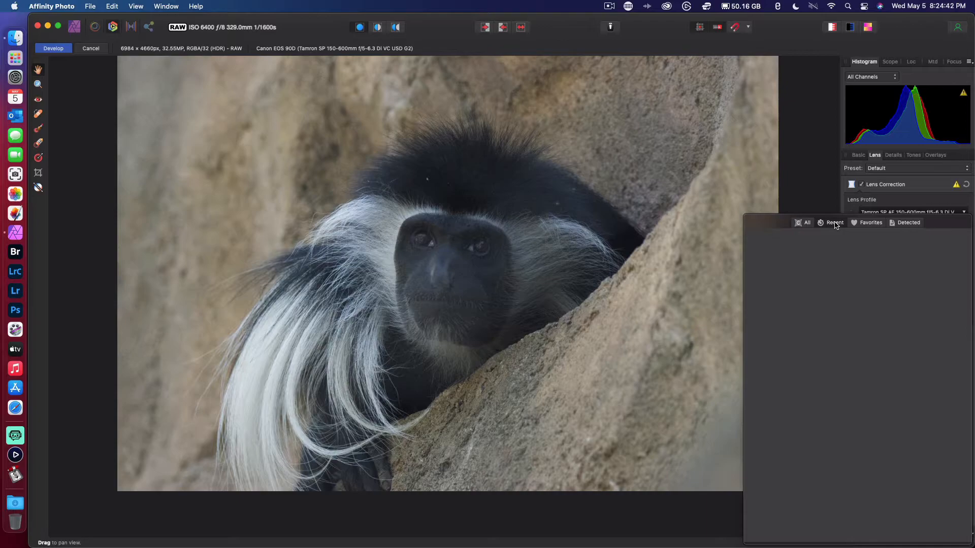
{"action": "left_click", "coordinate": [868, 223]}
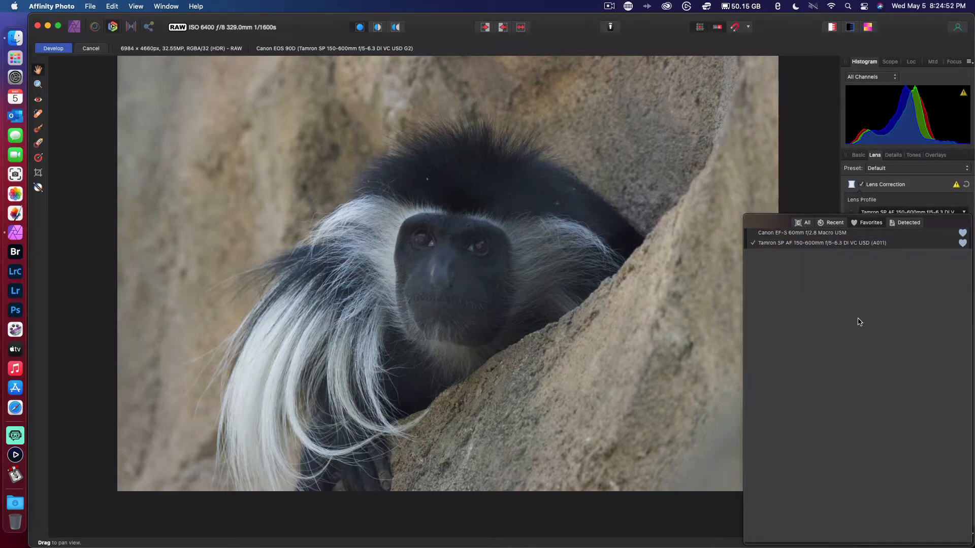
- Check the detected and favorite lens profiles and close the profile list
{"action": "left_click", "coordinate": [909, 223]}
{"action": "left_click", "coordinate": [874, 223]}
{"action": "left_click", "coordinate": [829, 204]}
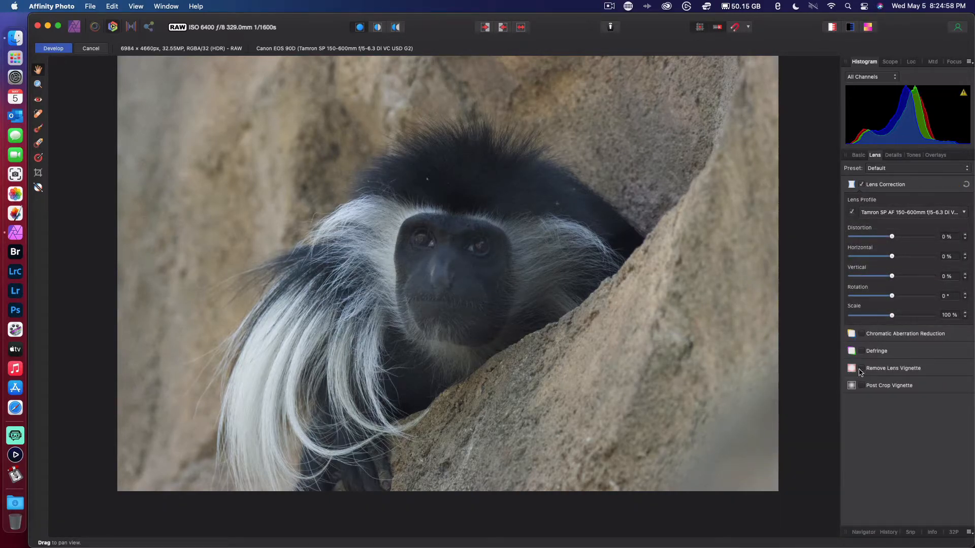
- Enable Chromatic Aberration Reduction and Defringe for the photo
{"action": "left_click", "coordinate": [860, 334]}
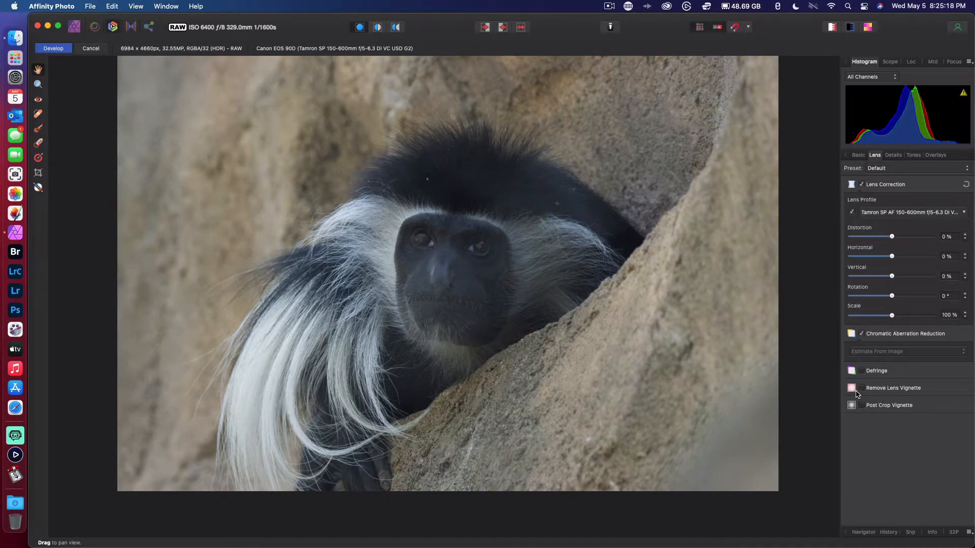
{"action": "left_click", "coordinate": [862, 371]}
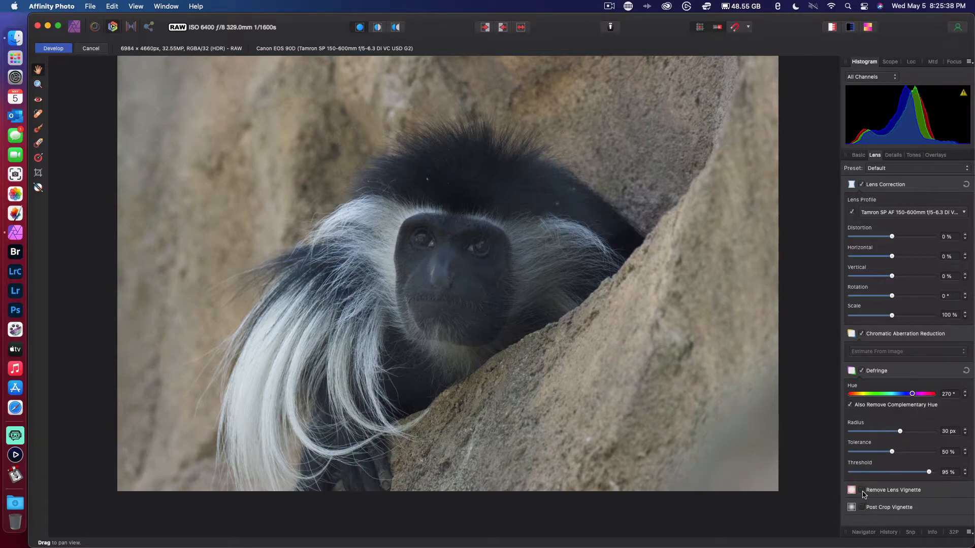
- Try the Remove Lens Vignette and Post Crop Vignette corrections, turning each one off again
{"action": "left_click", "coordinate": [861, 491]}
{"action": "scroll", "coordinate": [883, 490], "scroll_direction": "down", "scroll_amount": 2}
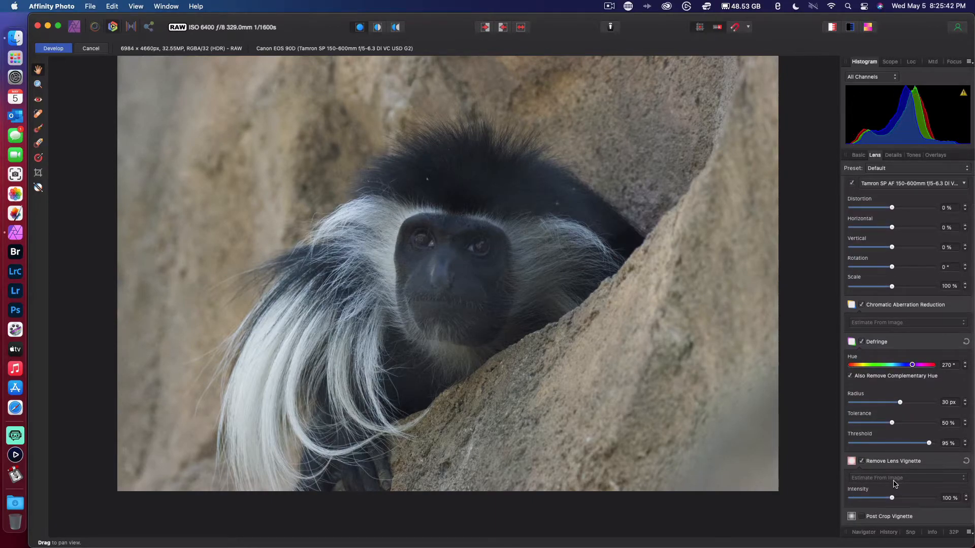
{"action": "mouse_move", "coordinate": [892, 502]}
{"action": "left_mouse_down"}
{"action": "mouse_move", "coordinate": [858, 502]}
{"action": "mouse_move", "coordinate": [922, 503]}
{"action": "mouse_move", "coordinate": [893, 507]}
{"action": "left_mouse_up"}
{"action": "left_click", "coordinate": [968, 463]}
{"action": "left_click", "coordinate": [862, 462]}
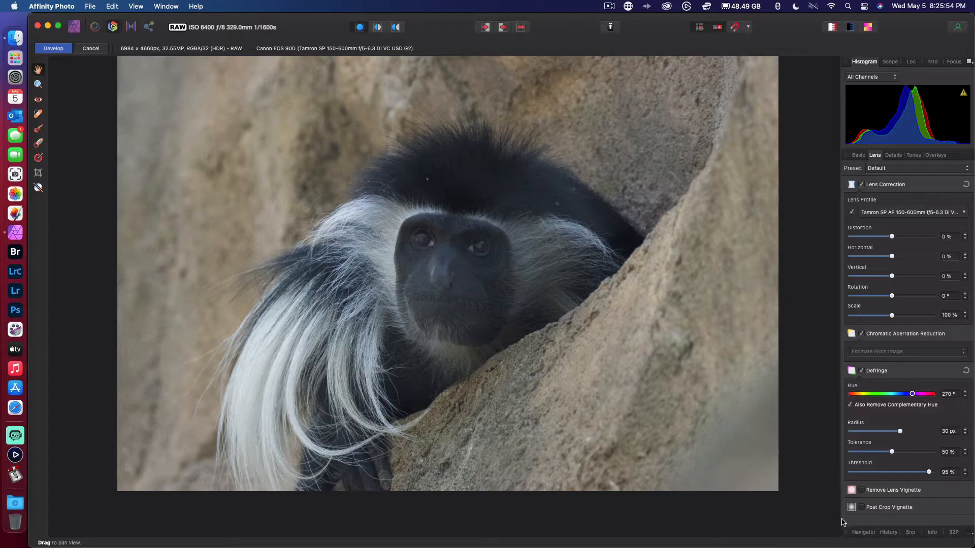
{"action": "left_click", "coordinate": [862, 509]}
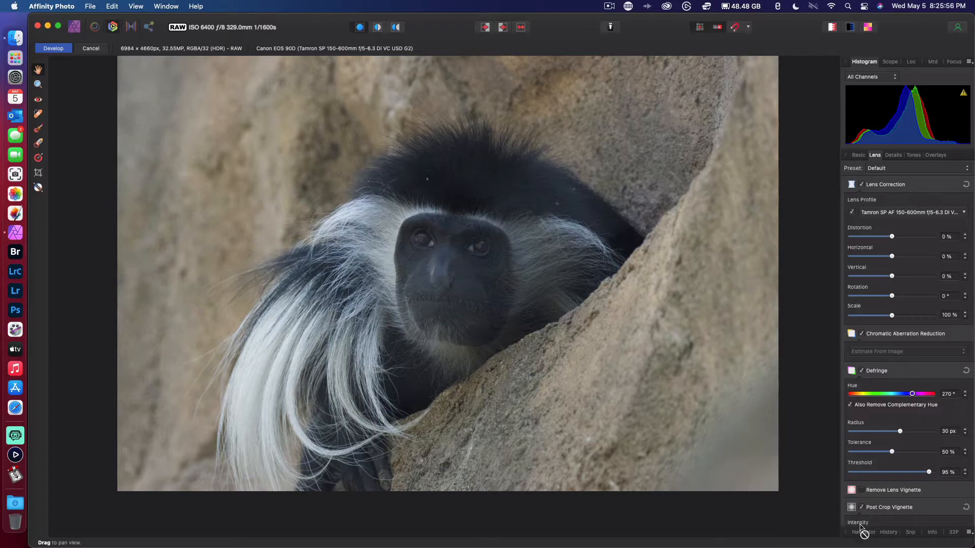
{"action": "scroll", "coordinate": [862, 523], "scroll_direction": "down", "scroll_amount": 3}
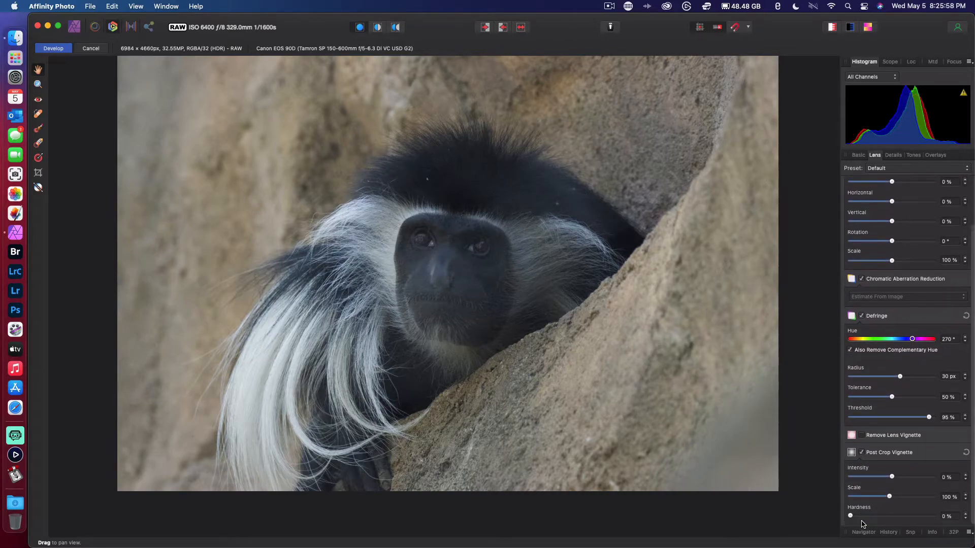
{"action": "left_click", "coordinate": [863, 452]}
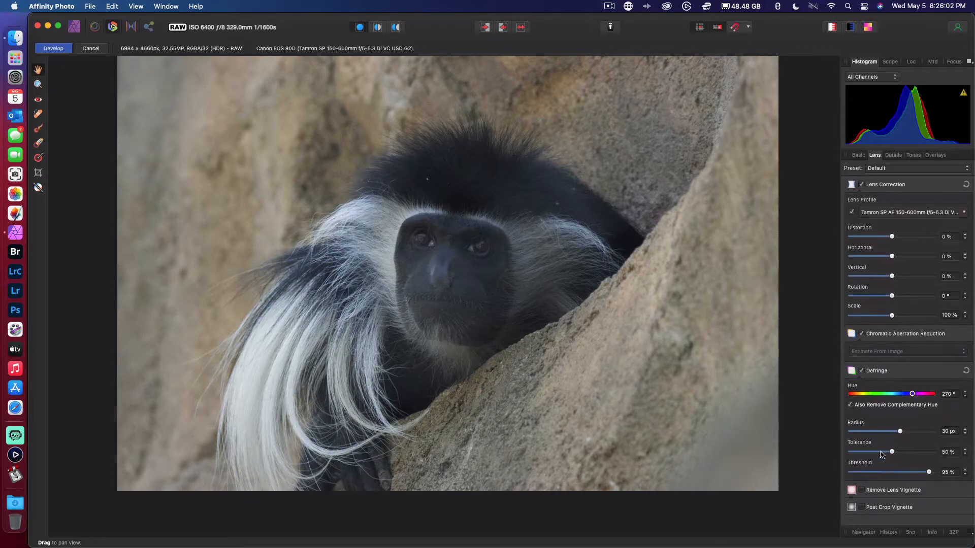
- Enable Detail Refinement and set its radius to 52%
{"action": "left_click", "coordinate": [895, 156]}
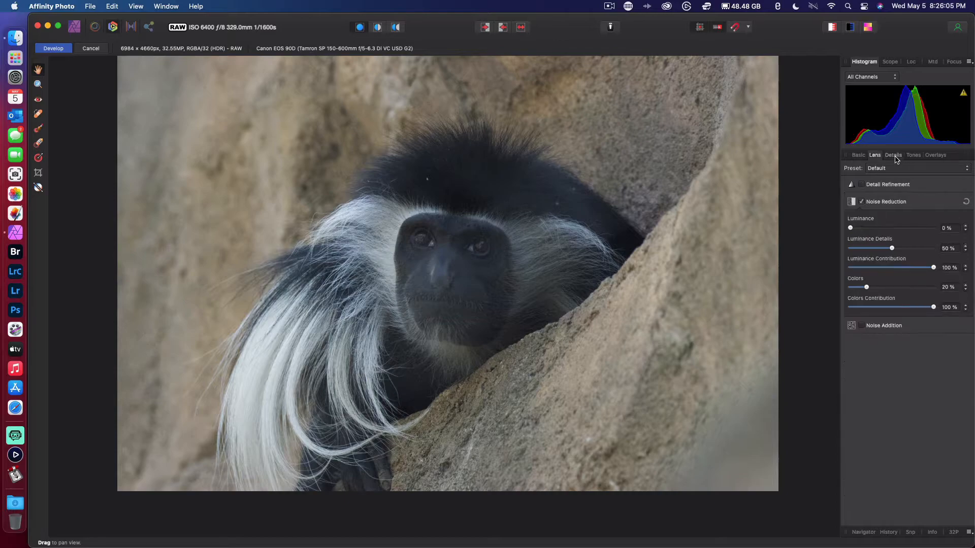
{"action": "left_click", "coordinate": [861, 185]}
{"action": "left_click_drag", "start_coordinate": [851, 209], "coordinate": [894, 213]}
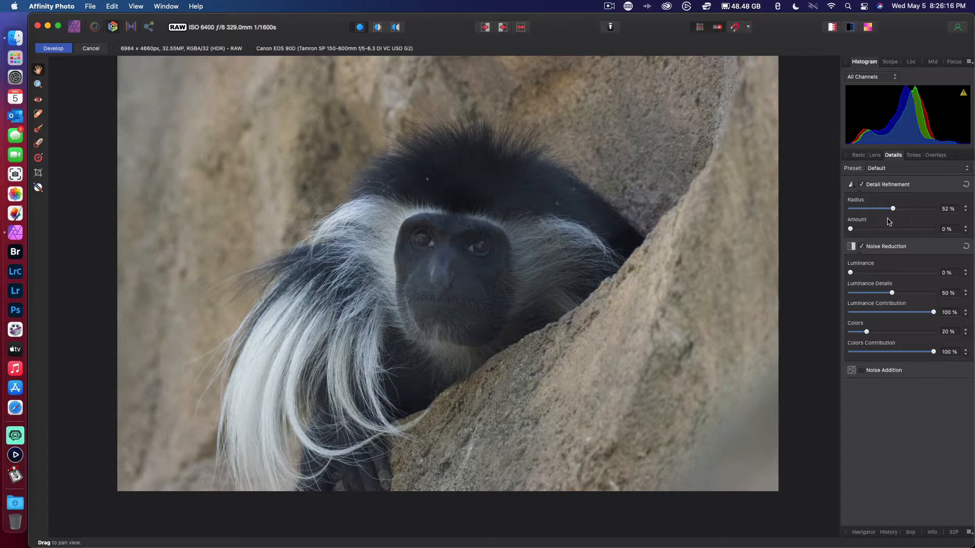
- Set noise reduction to Luminance 18%, Luminance Details 70%, Luminance Contribution 78%, Colors 35% and Colors Contribution 70%
{"action": "left_click_drag", "start_coordinate": [850, 274], "coordinate": [876, 274]}
{"action": "left_click_drag", "start_coordinate": [876, 277], "coordinate": [864, 277]}
{"action": "left_click_drag", "start_coordinate": [894, 294], "coordinate": [910, 298]}
{"action": "left_click_drag", "start_coordinate": [934, 312], "coordinate": [917, 316]}
{"action": "left_click_drag", "start_coordinate": [868, 335], "coordinate": [881, 336]}
{"action": "left_click_drag", "start_coordinate": [934, 352], "coordinate": [921, 353]}
{"action": "left_click_drag", "start_coordinate": [920, 354], "coordinate": [909, 354]}
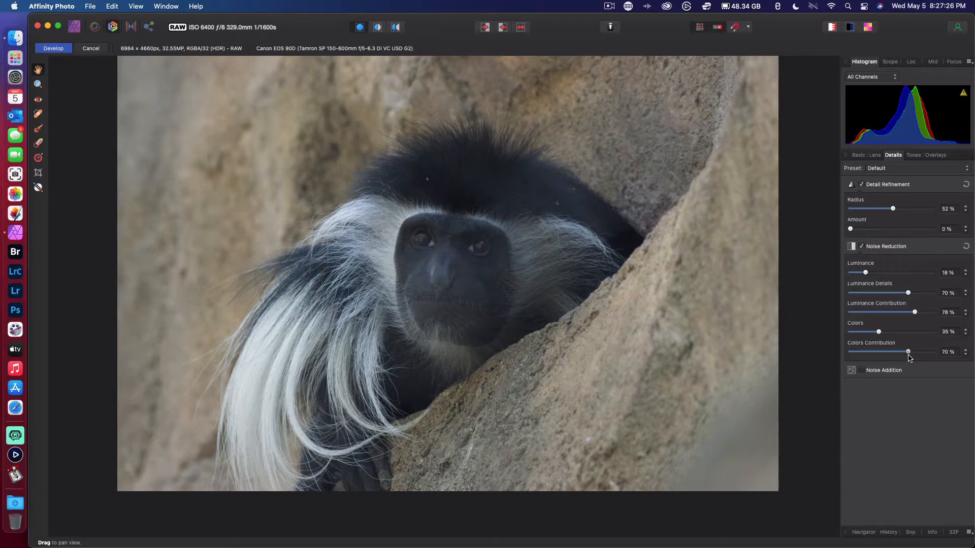
- Turn Noise Addition on and off again, and reset the detail settings with the Default preset
{"action": "left_click", "coordinate": [862, 370]}
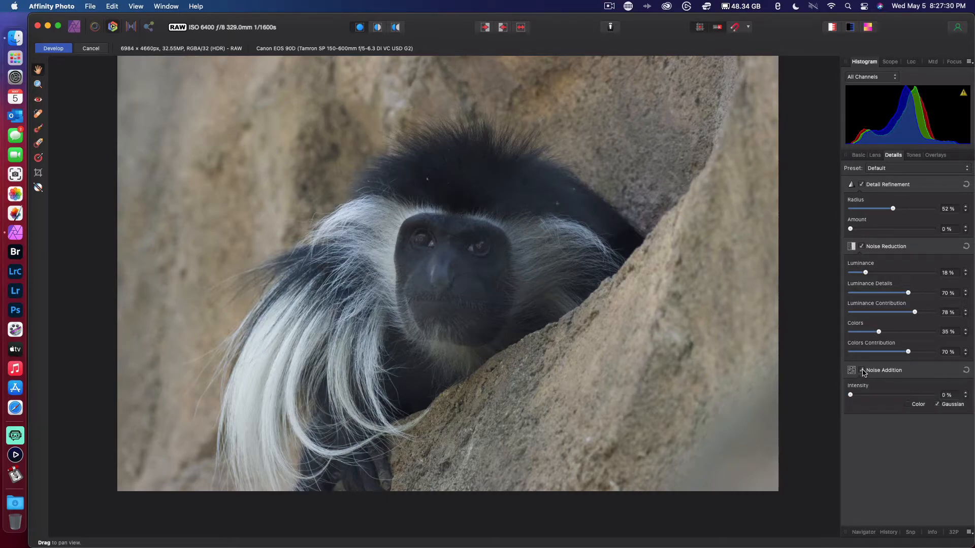
{"action": "left_click", "coordinate": [862, 371]}
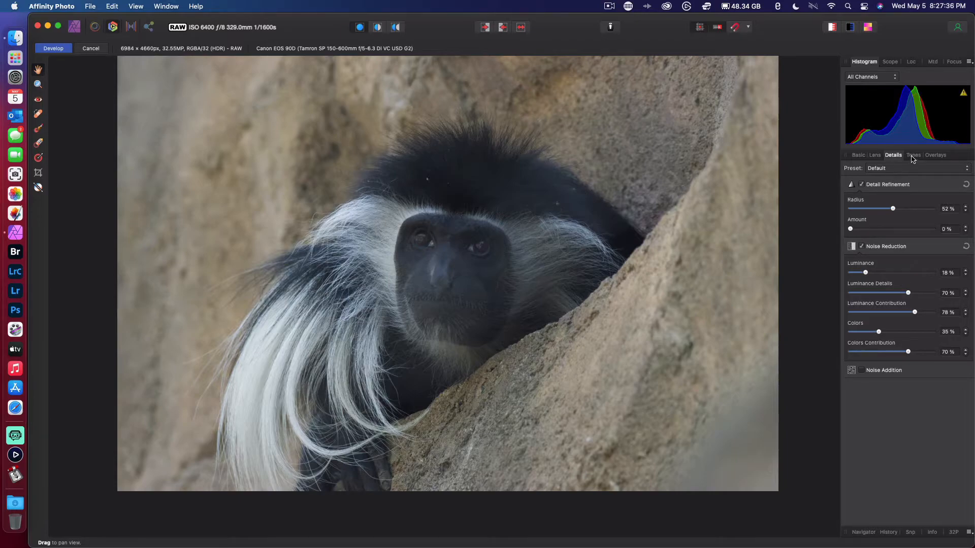
{"action": "left_click", "coordinate": [903, 169]}
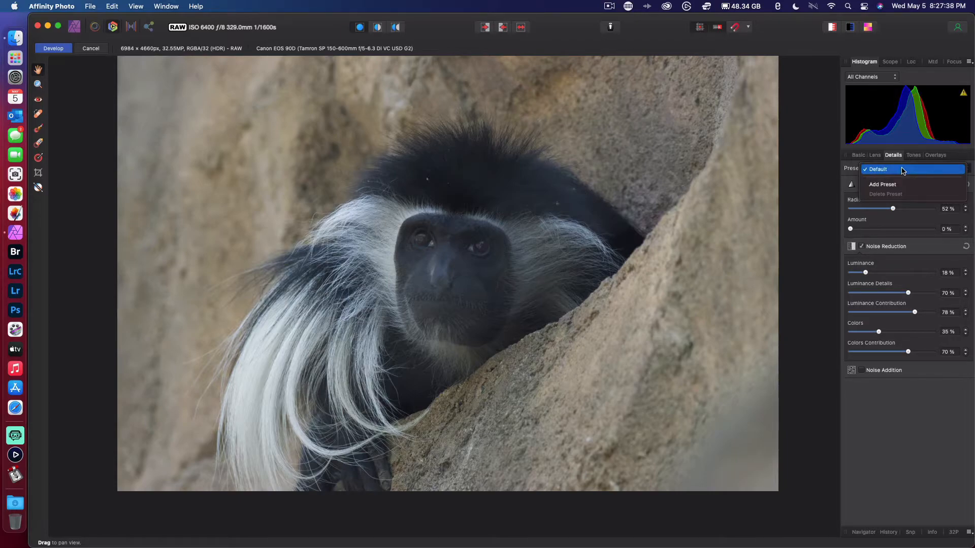
{"action": "left_click", "coordinate": [903, 169]}
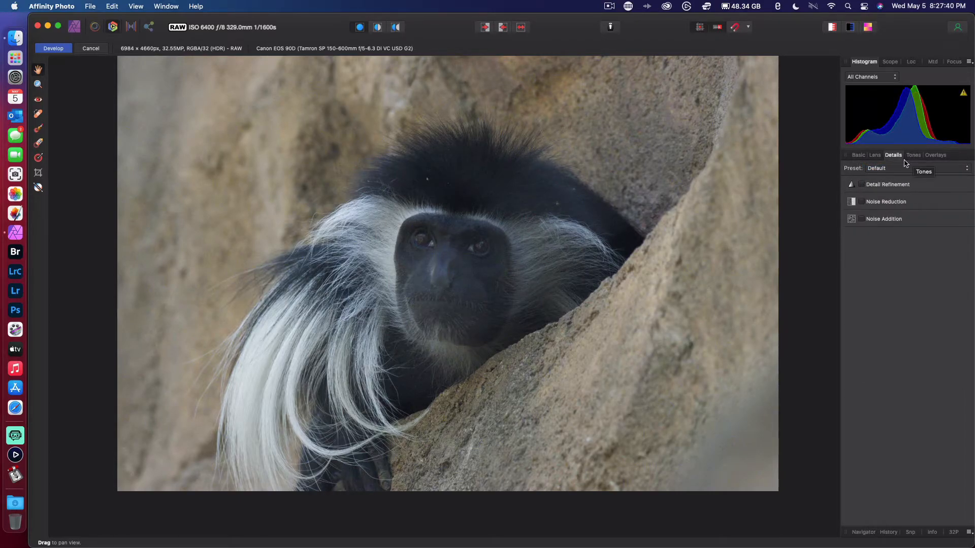
- Enable Noise Reduction with Luminance 35%, Luminance Details 70%, Luminance Contribution 50%, Colors 35% and Colors Contribution 70%
{"action": "left_click", "coordinate": [863, 185]}
{"action": "left_click", "coordinate": [862, 185]}
{"action": "left_click", "coordinate": [863, 201]}
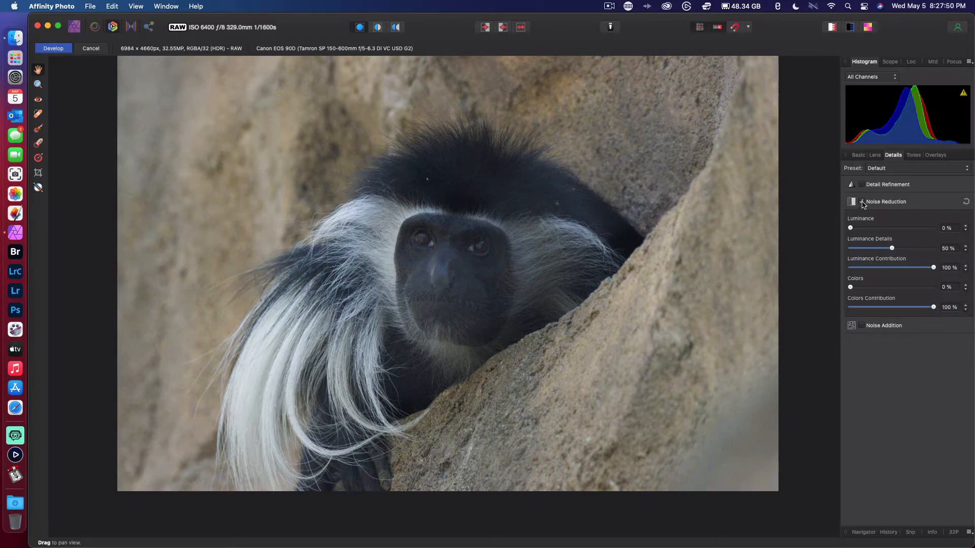
{"action": "left_click", "coordinate": [945, 228]}
{"action": "type", "text": "35"}
{"action": "left_click", "coordinate": [946, 249]}
{"action": "type", "text": "70"}
{"action": "left_click", "coordinate": [946, 268]}
{"action": "type", "text": "50"}
{"action": "left_click", "coordinate": [946, 287]}
{"action": "left_click", "coordinate": [946, 287]}
{"action": "double_click", "coordinate": [945, 306]}
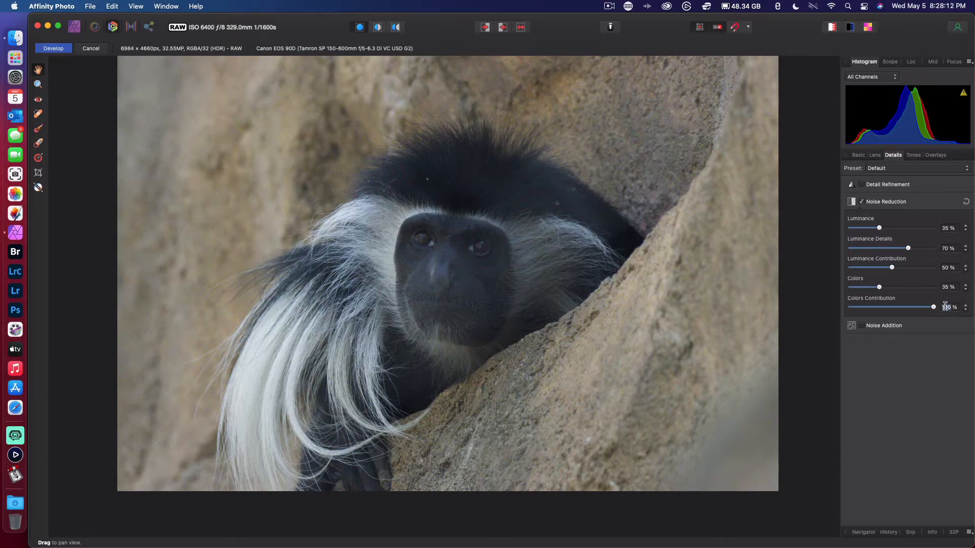
{"action": "type", "text": "70"}
- Enable Detail Refinement with a radius of 40% and an amount of 50%
{"action": "left_click", "coordinate": [864, 186]}
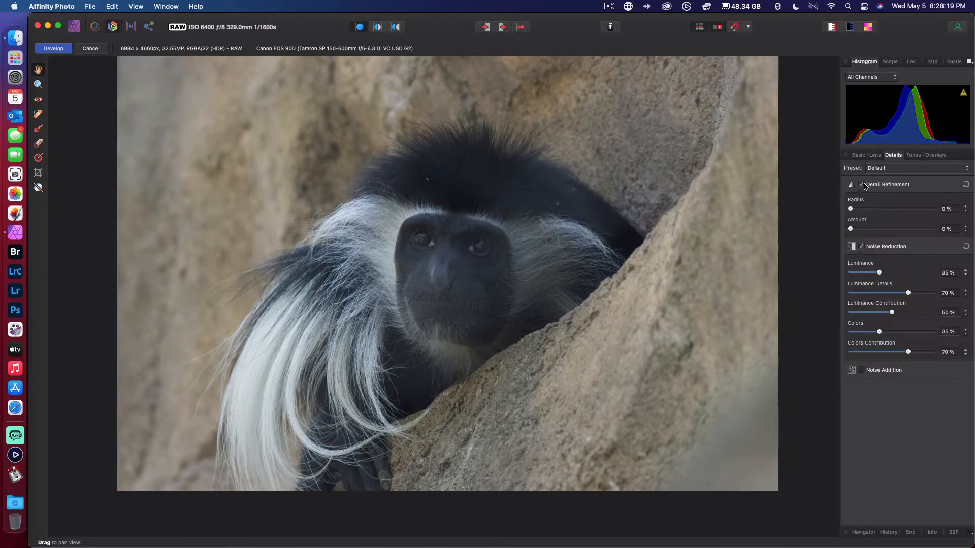
{"action": "left_click", "coordinate": [943, 209]}
{"action": "type", "text": "40"}
{"action": "key", "text": "XF86AudioLowerVolume"}
{"action": "key", "text": "BackSpace"}
{"action": "key", "text": "XF86AudioMute"}
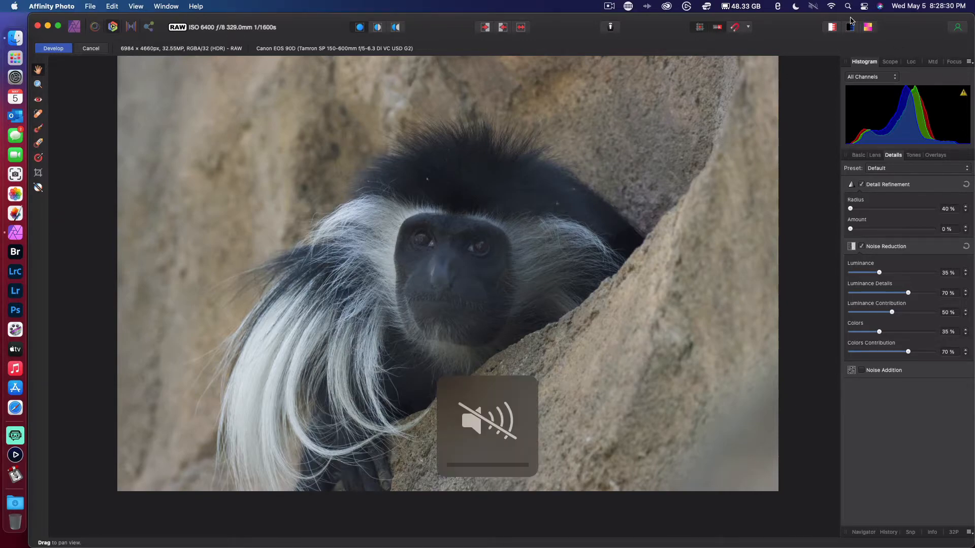
{"action": "left_click", "coordinate": [943, 229]}
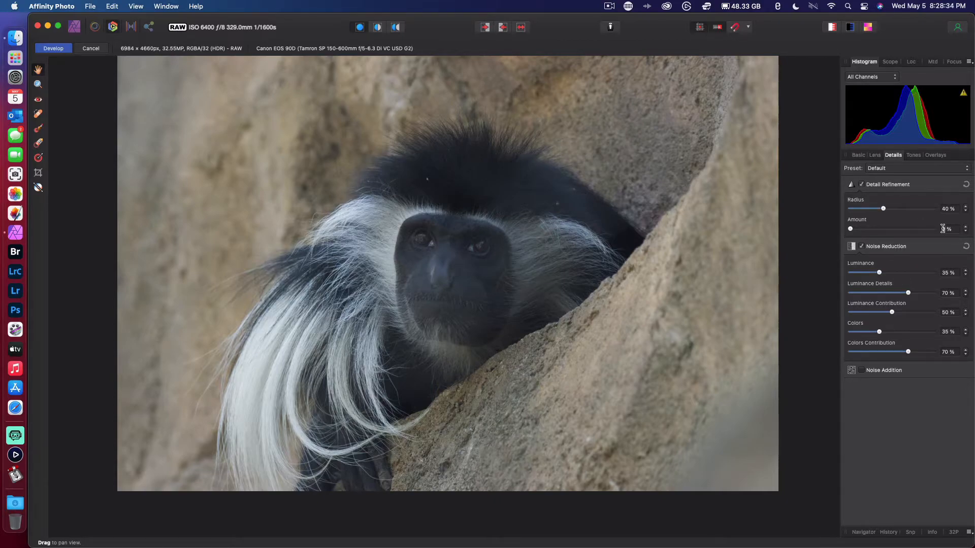
{"action": "type", "text": "50"}
{"action": "key", "text": "Return"}
- Examine the photo's intensity waveform in the scope
{"action": "left_click", "coordinate": [888, 62]}
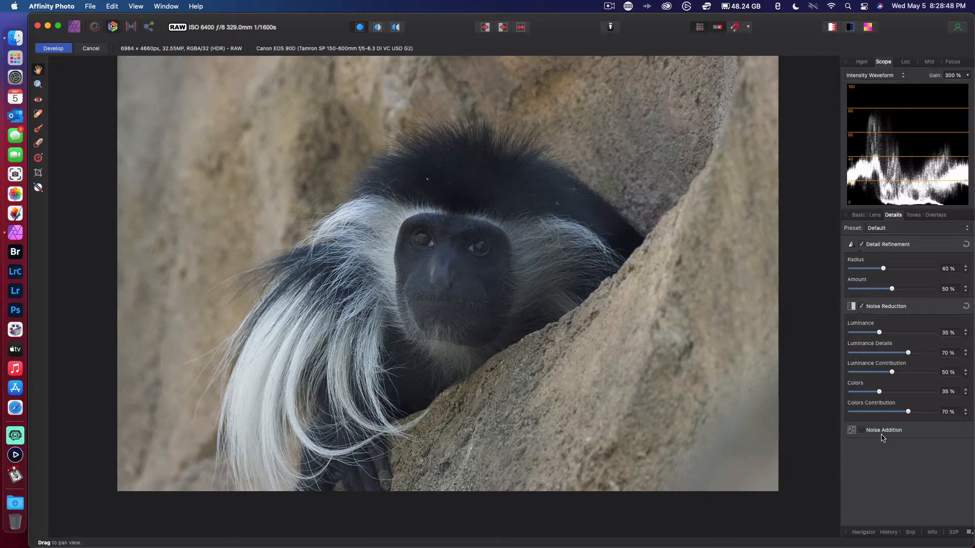
{"action": "scroll", "coordinate": [932, 287], "scroll_direction": "down", "scroll_amount": 2}
{"action": "scroll", "coordinate": [935, 285], "scroll_direction": "up", "scroll_amount": 4}
- Explore the location map from Europe to Texas and close in on the King William area of San Antonio
{"action": "left_click", "coordinate": [908, 61]}
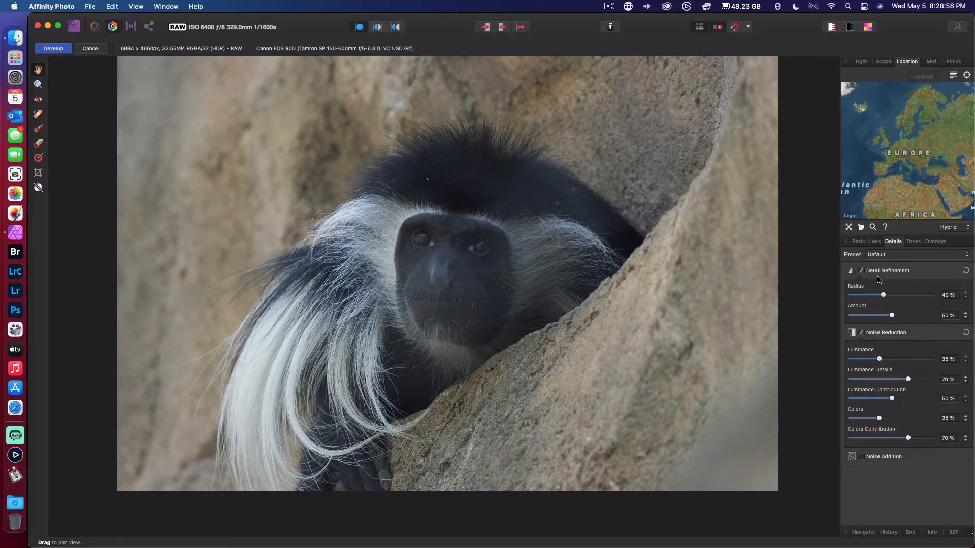
{"action": "left_click_drag", "start_coordinate": [914, 185], "coordinate": [972, 144]}
{"action": "left_click_drag", "start_coordinate": [877, 177], "coordinate": [958, 180]}
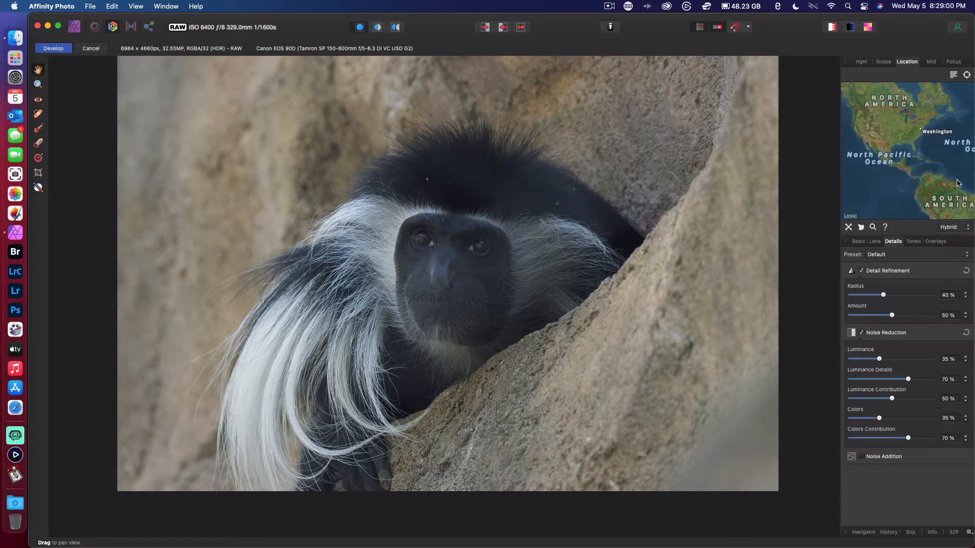
{"action": "scroll", "coordinate": [890, 144], "scroll_direction": "up", "scroll_amount": 5}
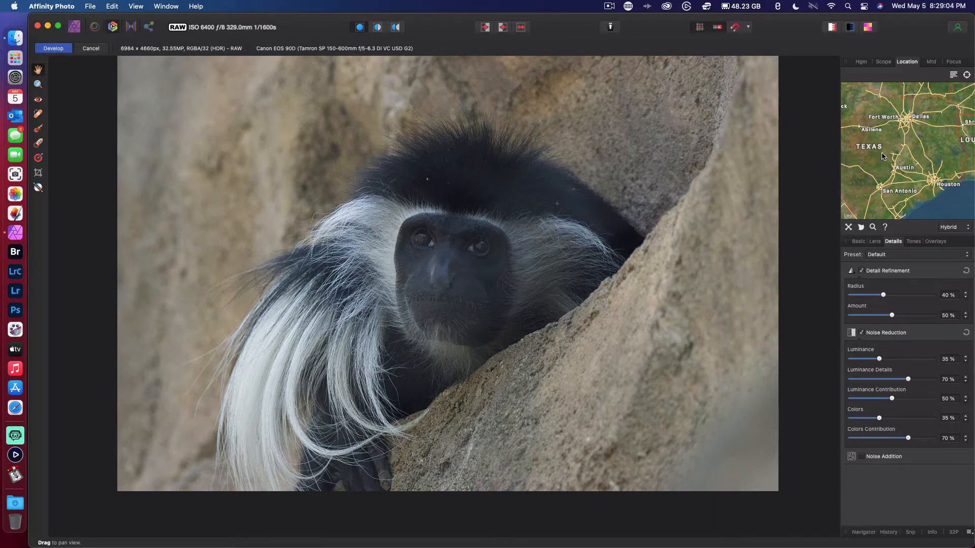
{"action": "scroll", "coordinate": [884, 155], "scroll_direction": "up", "scroll_amount": 3}
{"action": "scroll", "coordinate": [879, 154], "scroll_direction": "up", "scroll_amount": 4}
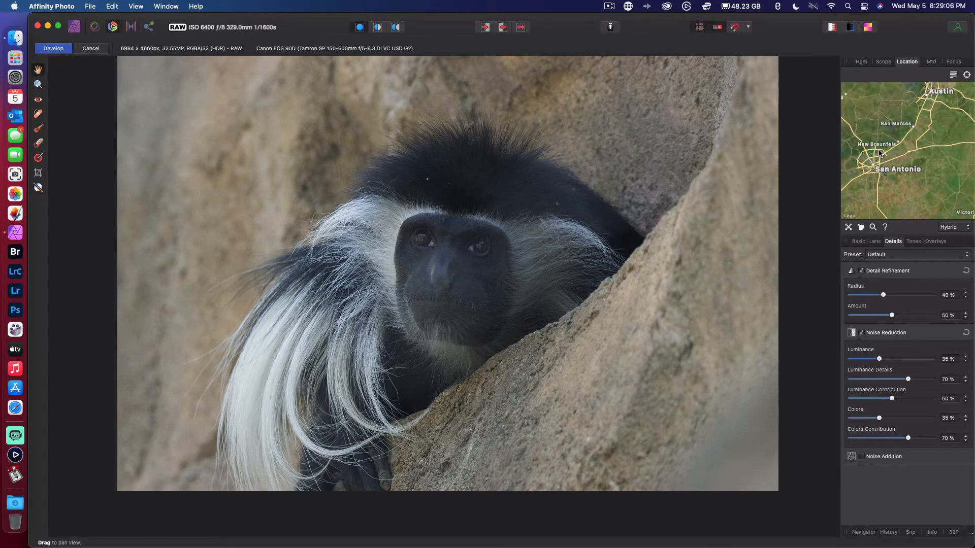
{"action": "left_click_drag", "start_coordinate": [857, 195], "coordinate": [896, 126]}
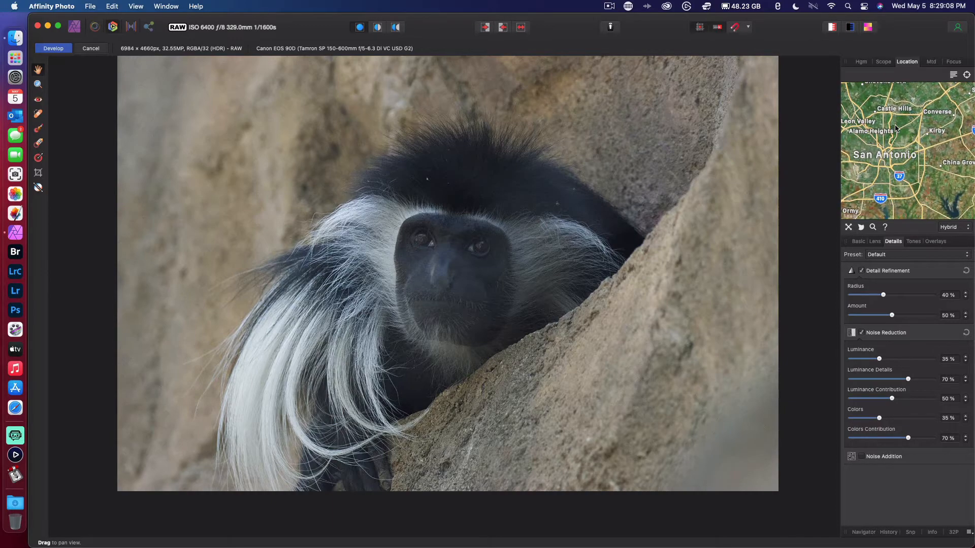
{"action": "scroll", "coordinate": [887, 157], "scroll_direction": "up", "scroll_amount": 5}
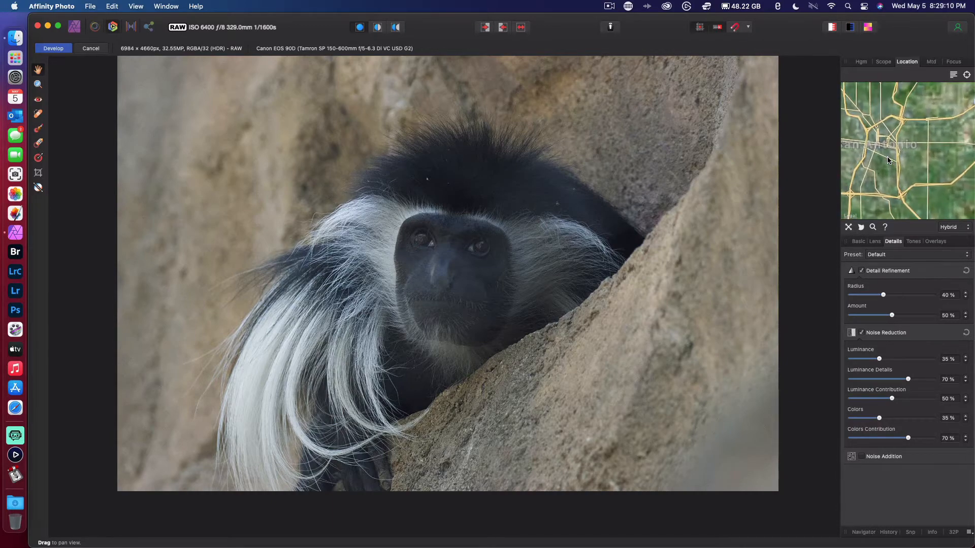
{"action": "left_click_drag", "start_coordinate": [888, 157], "coordinate": [877, 241]}
{"action": "scroll", "coordinate": [891, 117], "scroll_direction": "up", "scroll_amount": 4}
{"action": "left_click_drag", "start_coordinate": [862, 158], "coordinate": [947, 97]}
{"action": "scroll", "coordinate": [902, 186], "scroll_direction": "down", "scroll_amount": 3}
{"action": "left_click_drag", "start_coordinate": [923, 136], "coordinate": [918, 106]}
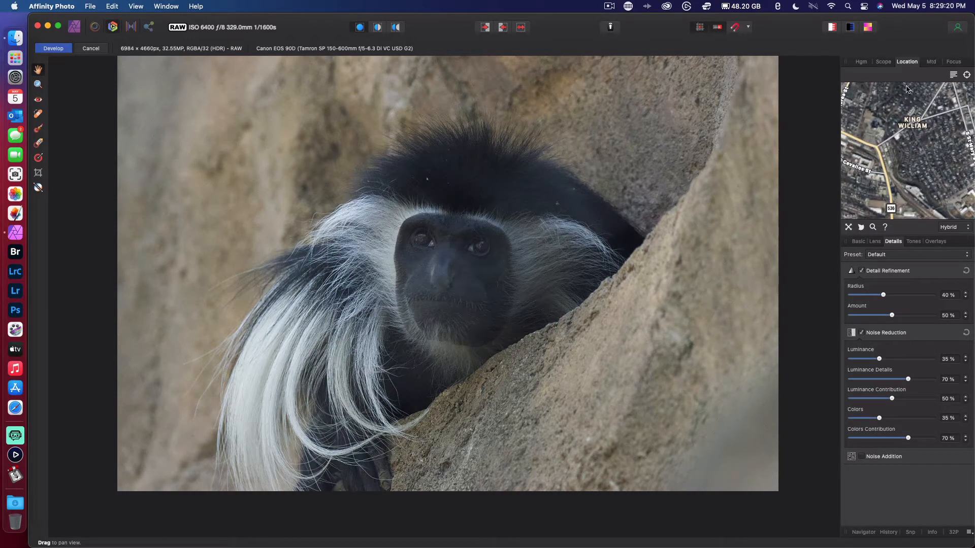
- Review the photo's EXIF metadata and focus data, showing the AF regions over the image and hiding them again
{"action": "left_click", "coordinate": [931, 63]}
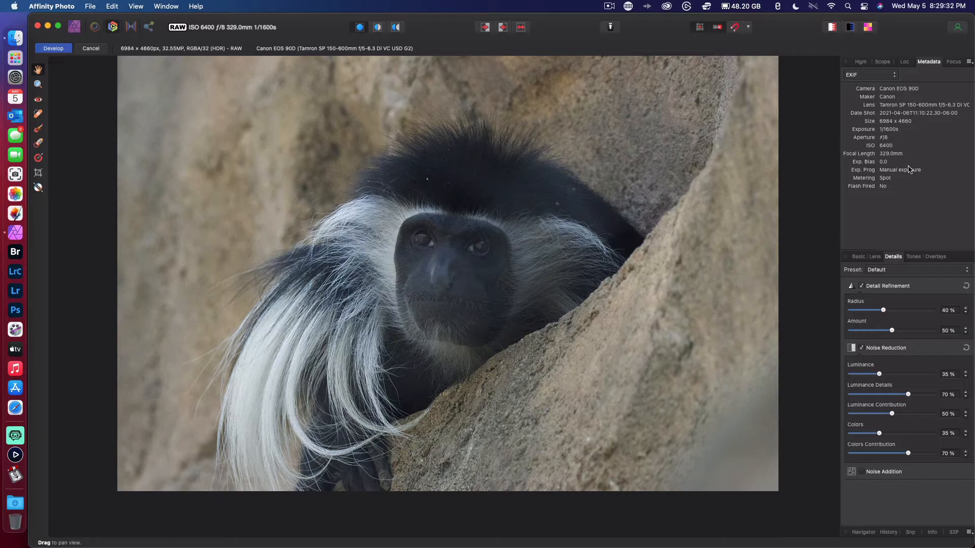
{"action": "left_click", "coordinate": [954, 62]}
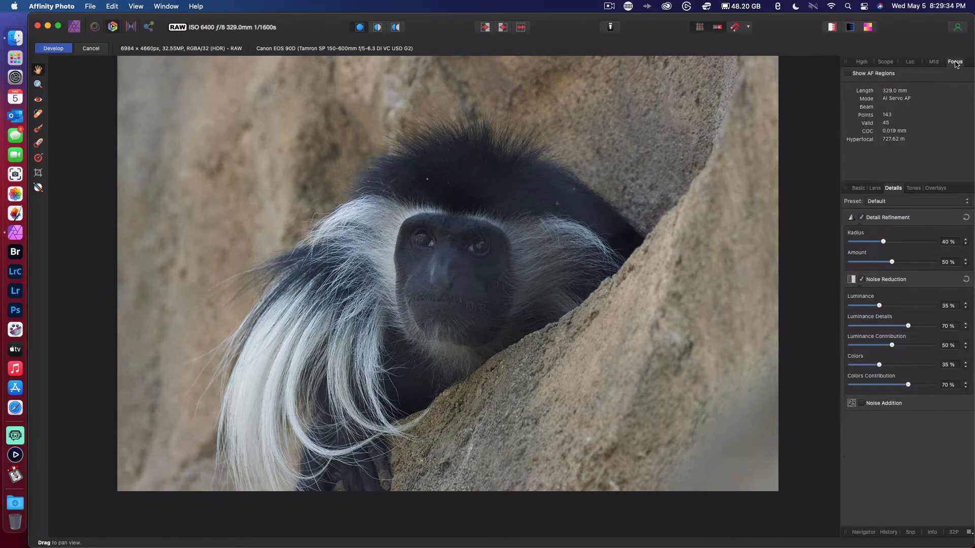
{"action": "left_click", "coordinate": [847, 74]}
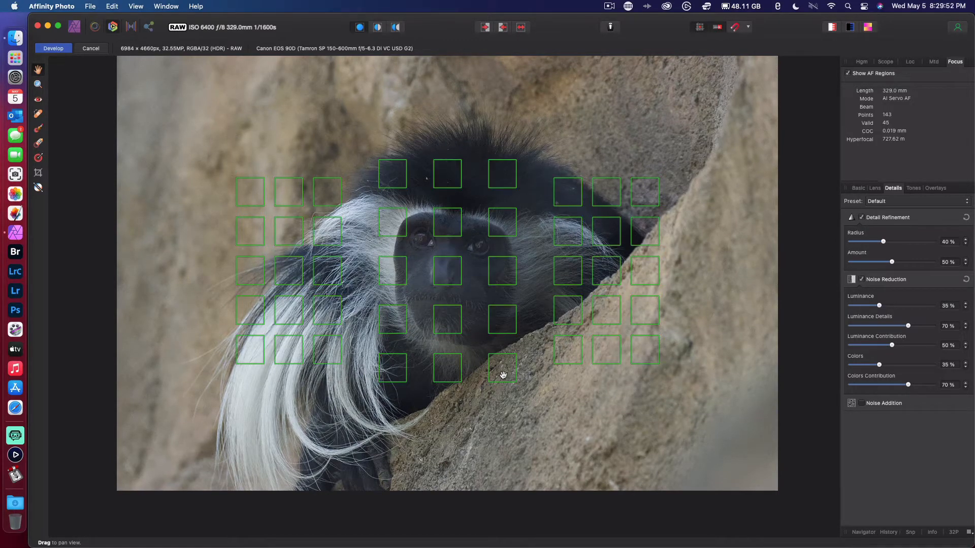
{"action": "key", "text": "super+0"}
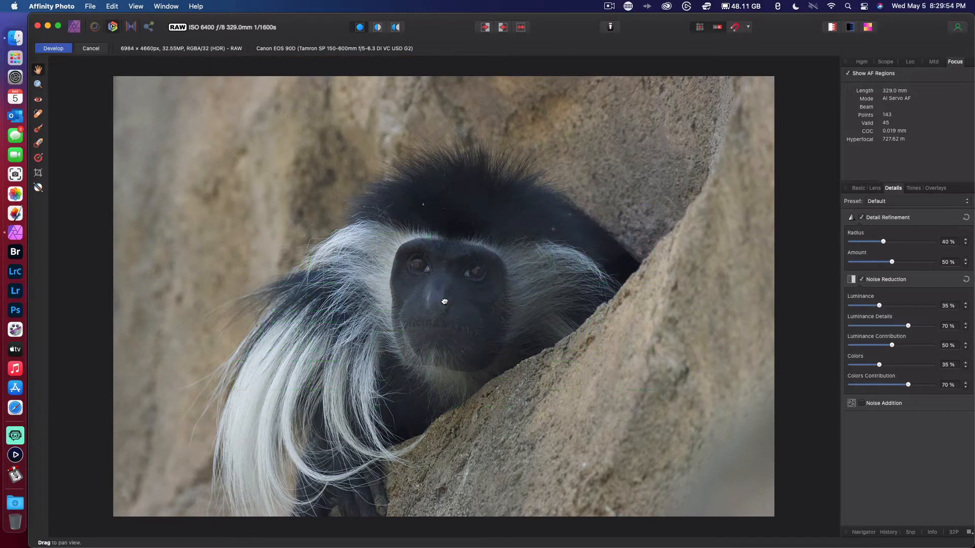
{"action": "left_click_drag", "start_coordinate": [444, 300], "coordinate": [446, 295]}
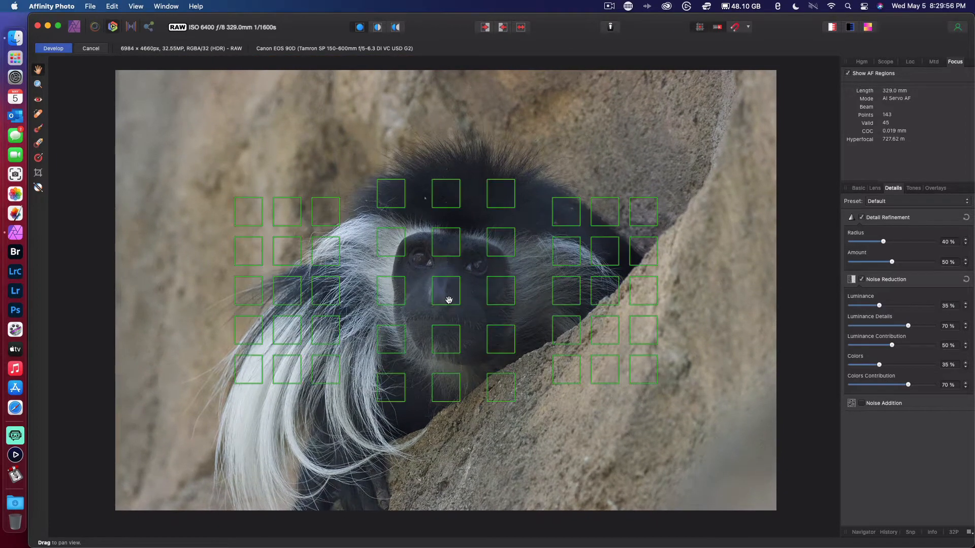
{"action": "left_click", "coordinate": [849, 73]}
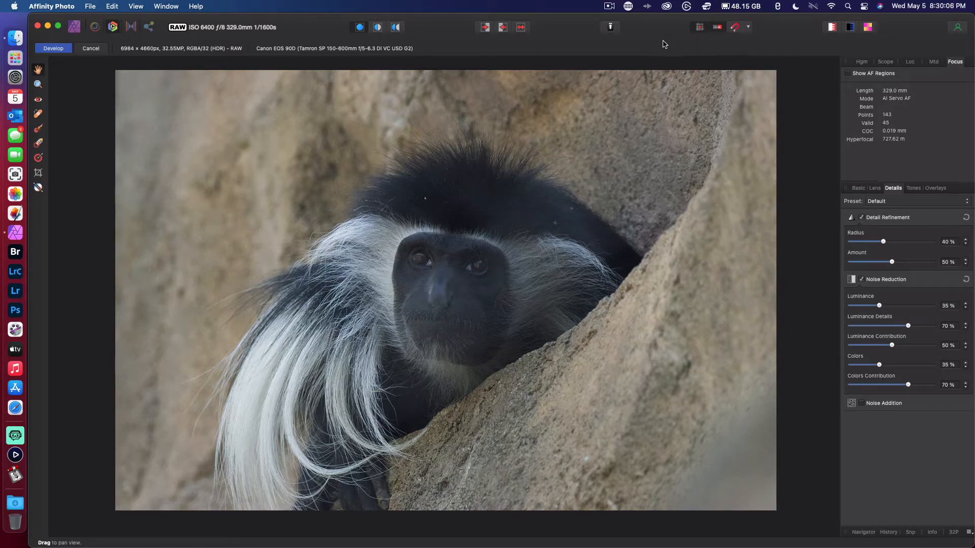
- Compare the photo before and after editing in split and mirrored views, sliding the split divider across the monkey's face
{"action": "left_click", "coordinate": [377, 27]}
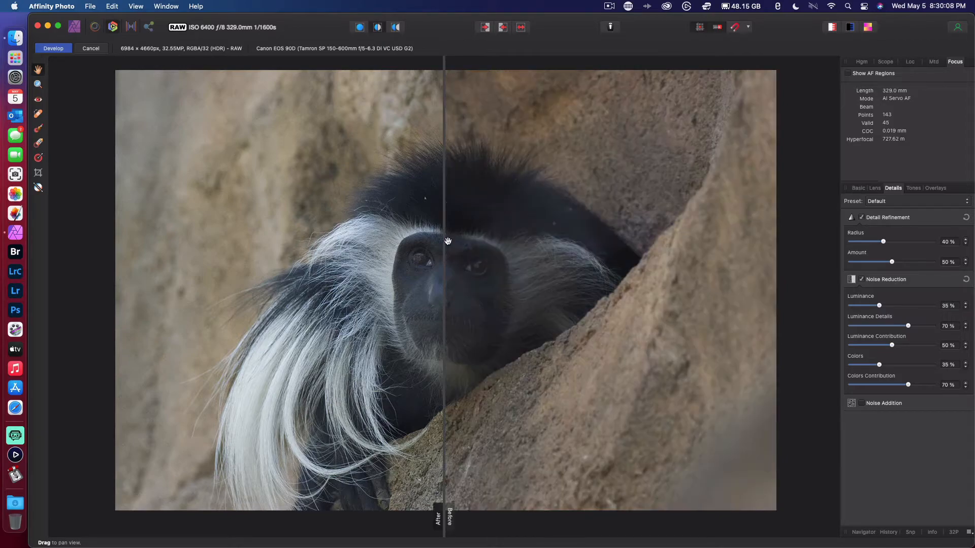
{"action": "left_click_drag", "start_coordinate": [446, 236], "coordinate": [471, 268]}
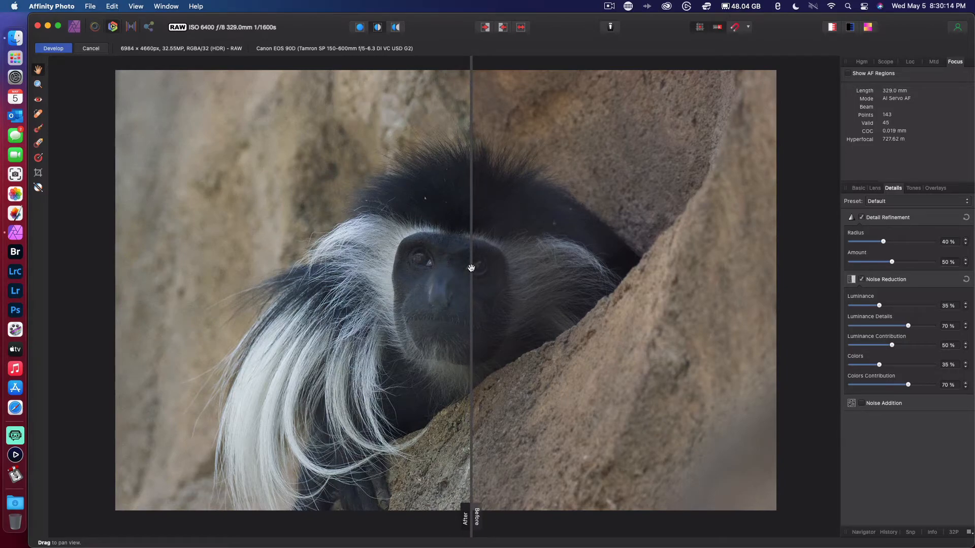
{"action": "left_click", "coordinate": [397, 30]}
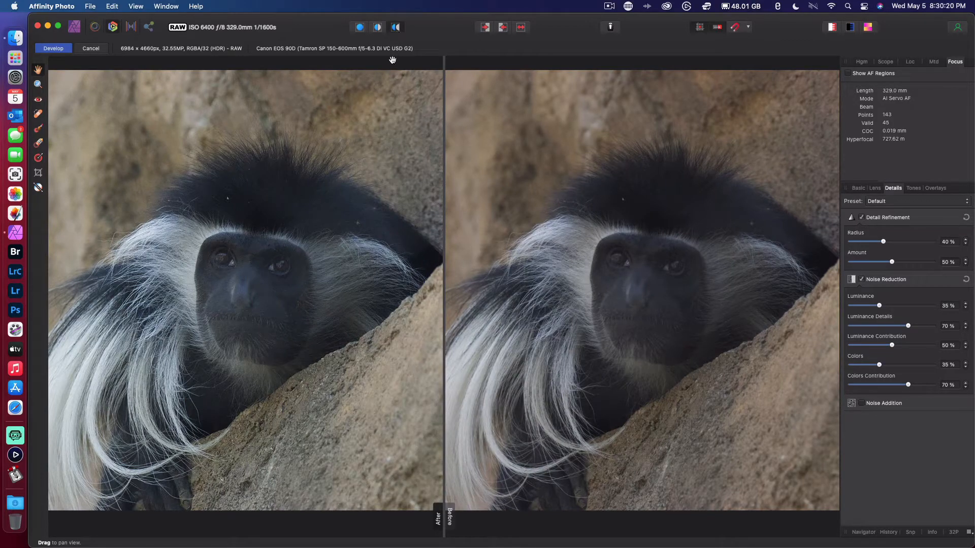
{"action": "left_click", "coordinate": [378, 28]}
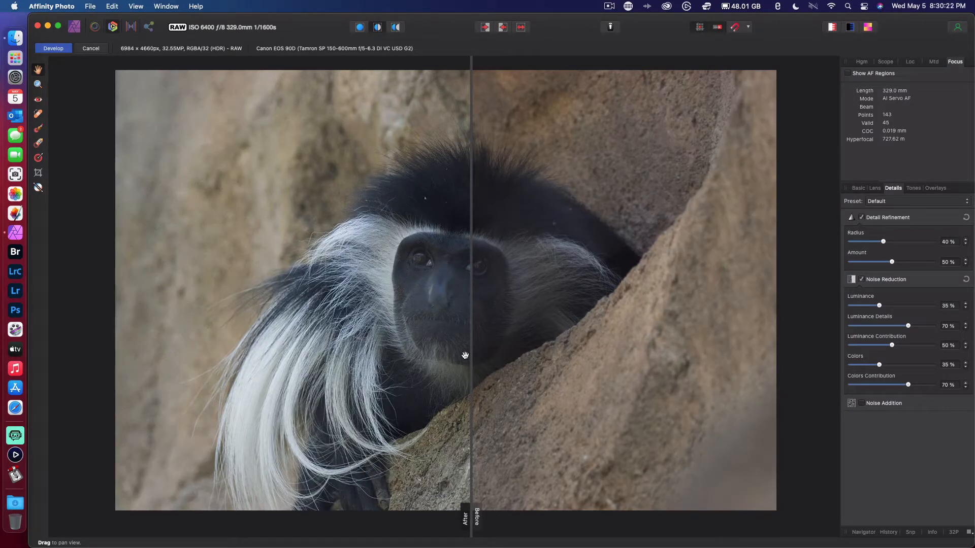
{"action": "left_click_drag", "start_coordinate": [470, 344], "coordinate": [442, 347]}
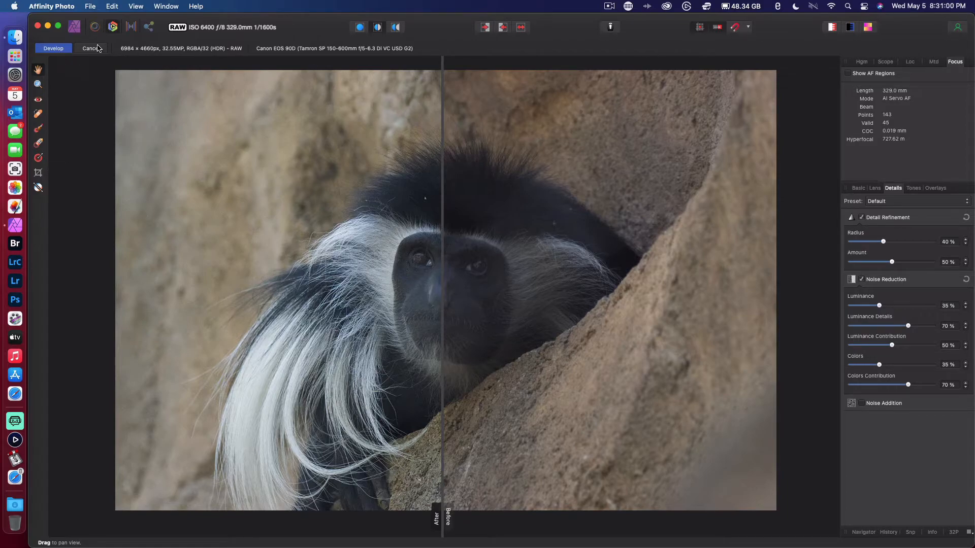
- Develop the raw photo and select the whole monkey with a 64 px Selection Brush that snaps to edges
{"action": "left_click", "coordinate": [53, 49]}
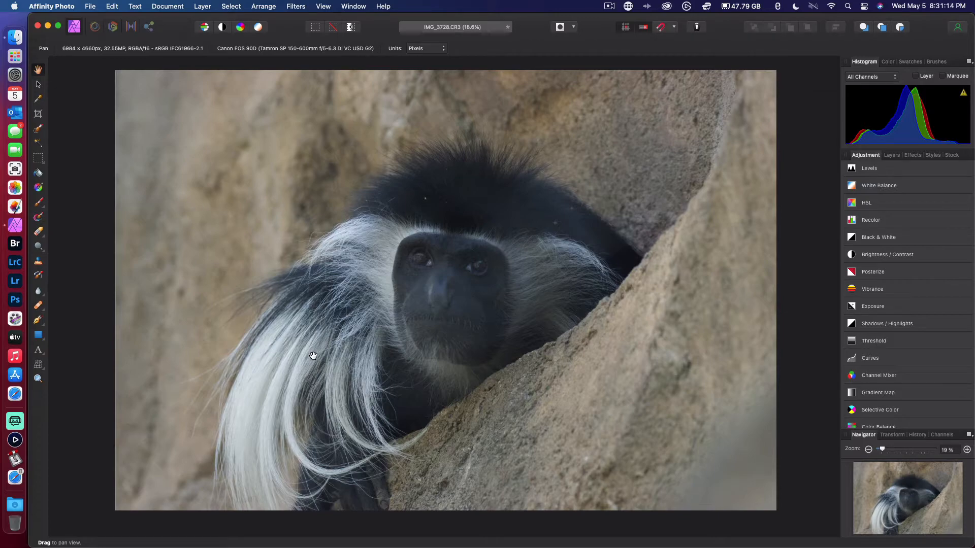
{"action": "left_click", "coordinate": [39, 130]}
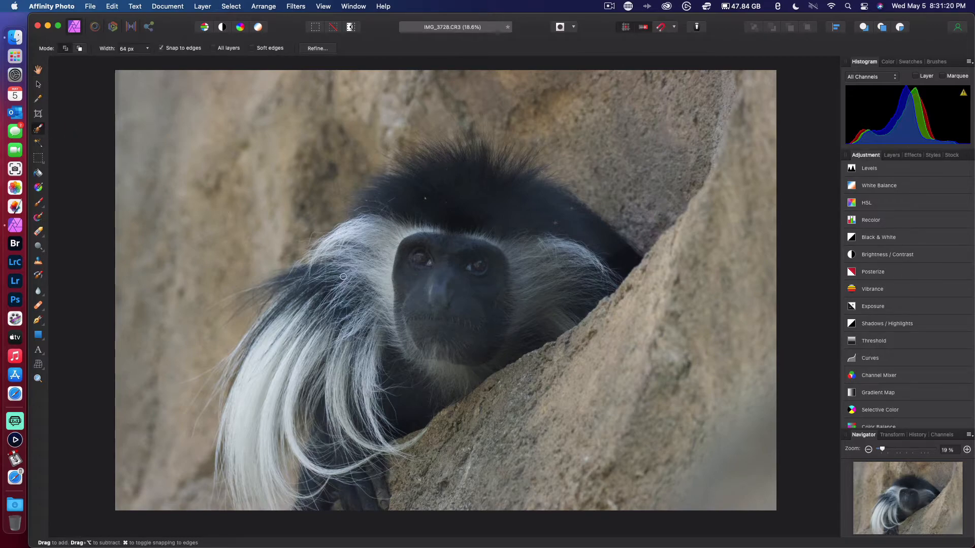
{"action": "mouse_move", "coordinate": [358, 292]}
{"action": "left_mouse_down"}
{"action": "mouse_move", "coordinate": [329, 341]}
{"action": "mouse_move", "coordinate": [318, 312]}
{"action": "mouse_move", "coordinate": [334, 269]}
{"action": "mouse_move", "coordinate": [329, 248]}
{"action": "mouse_move", "coordinate": [306, 264]}
{"action": "mouse_move", "coordinate": [273, 330]}
{"action": "mouse_move", "coordinate": [268, 365]}
{"action": "mouse_move", "coordinate": [287, 322]}
{"action": "mouse_move", "coordinate": [269, 413]}
{"action": "mouse_move", "coordinate": [254, 417]}
{"action": "mouse_move", "coordinate": [249, 434]}
{"action": "mouse_move", "coordinate": [269, 349]}
{"action": "mouse_move", "coordinate": [230, 423]}
{"action": "mouse_move", "coordinate": [252, 491]}
{"action": "mouse_move", "coordinate": [220, 480]}
{"action": "mouse_move", "coordinate": [231, 444]}
{"action": "mouse_move", "coordinate": [222, 478]}
{"action": "left_mouse_up"}
{"action": "mouse_move", "coordinate": [328, 465]}
{"action": "left_mouse_down"}
{"action": "mouse_move", "coordinate": [371, 504]}
{"action": "mouse_move", "coordinate": [371, 390]}
{"action": "mouse_move", "coordinate": [325, 441]}
{"action": "mouse_move", "coordinate": [332, 387]}
{"action": "mouse_move", "coordinate": [309, 460]}
{"action": "mouse_move", "coordinate": [320, 357]}
{"action": "mouse_move", "coordinate": [286, 390]}
{"action": "mouse_move", "coordinate": [284, 443]}
{"action": "mouse_move", "coordinate": [309, 330]}
{"action": "mouse_move", "coordinate": [368, 323]}
{"action": "mouse_move", "coordinate": [380, 387]}
{"action": "mouse_move", "coordinate": [385, 409]}
{"action": "left_mouse_up"}
{"action": "mouse_move", "coordinate": [338, 344]}
{"action": "left_mouse_down"}
{"action": "mouse_move", "coordinate": [332, 318]}
{"action": "mouse_move", "coordinate": [350, 289]}
{"action": "left_mouse_up"}
{"action": "mouse_move", "coordinate": [466, 191]}
{"action": "left_mouse_down"}
{"action": "mouse_move", "coordinate": [398, 193]}
{"action": "mouse_move", "coordinate": [364, 209]}
{"action": "mouse_move", "coordinate": [412, 182]}
{"action": "mouse_move", "coordinate": [351, 203]}
{"action": "left_mouse_up"}
{"action": "mouse_move", "coordinate": [473, 175]}
{"action": "left_mouse_down"}
{"action": "mouse_move", "coordinate": [560, 218]}
{"action": "mouse_move", "coordinate": [606, 256]}
{"action": "mouse_move", "coordinate": [600, 235]}
{"action": "mouse_move", "coordinate": [549, 191]}
{"action": "left_mouse_up"}
{"action": "mouse_move", "coordinate": [428, 249]}
{"action": "left_mouse_down"}
{"action": "mouse_move", "coordinate": [450, 226]}
{"action": "mouse_move", "coordinate": [441, 322]}
{"action": "mouse_move", "coordinate": [501, 255]}
{"action": "mouse_move", "coordinate": [505, 303]}
{"action": "left_mouse_up"}
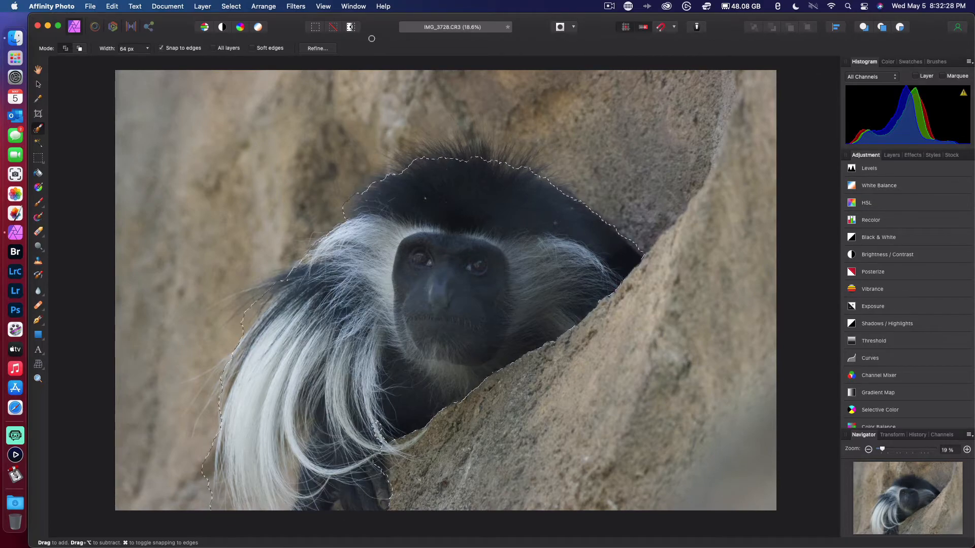
- Start refining the selection with the Matte adjustment brush and set the feather to 0.7 px
{"action": "left_click", "coordinate": [329, 48]}
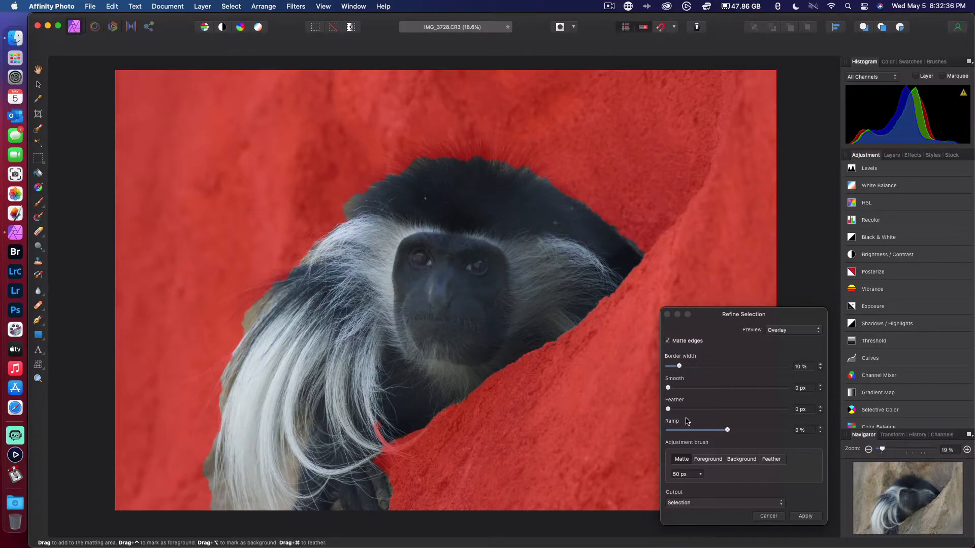
{"action": "left_click", "coordinate": [684, 461]}
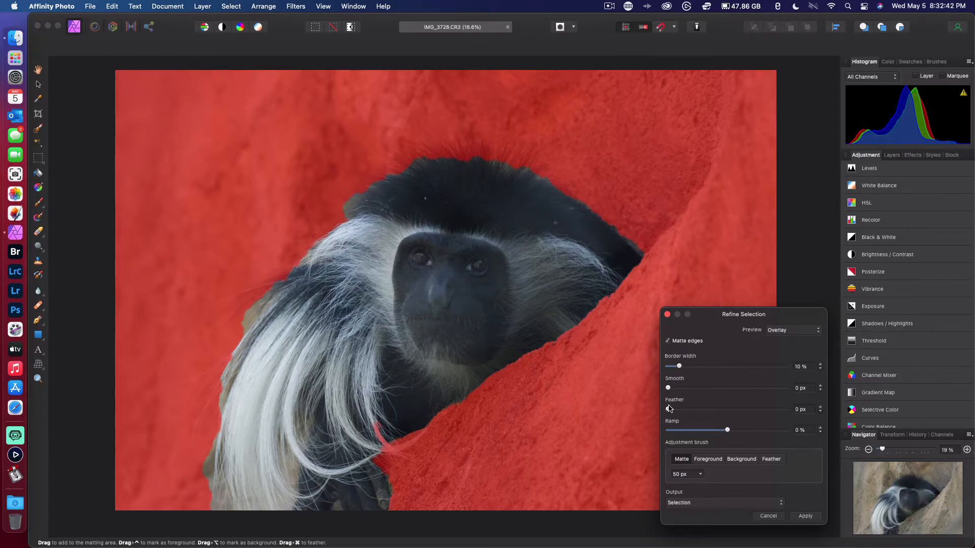
{"action": "left_click_drag", "start_coordinate": [668, 410], "coordinate": [686, 410]}
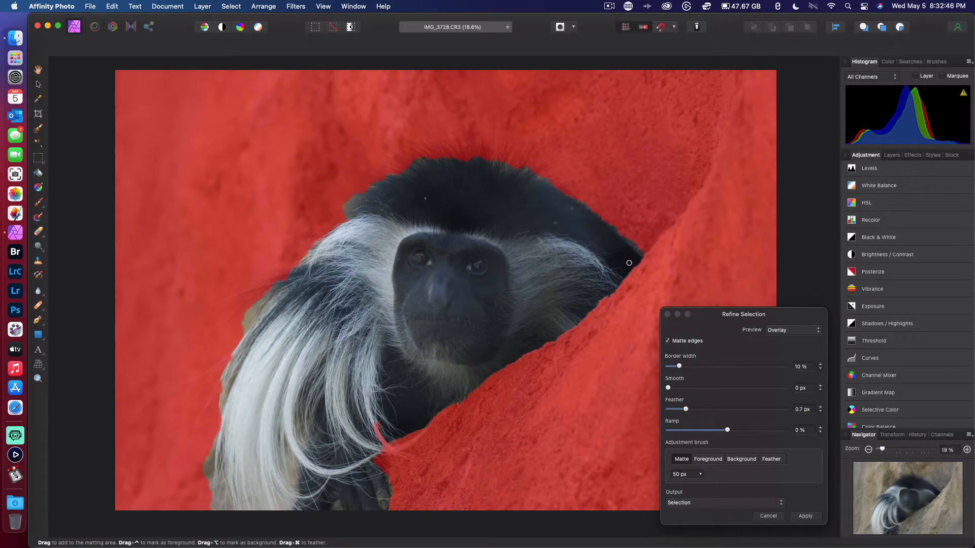
- Paint with the 50 px Matte brush along the monkey's back and the hair on top of its head
{"action": "mouse_move", "coordinate": [639, 254]}
{"action": "left_mouse_down"}
{"action": "mouse_move", "coordinate": [612, 230]}
{"action": "mouse_move", "coordinate": [640, 252]}
{"action": "mouse_move", "coordinate": [624, 234]}
{"action": "mouse_move", "coordinate": [638, 254]}
{"action": "left_mouse_up"}
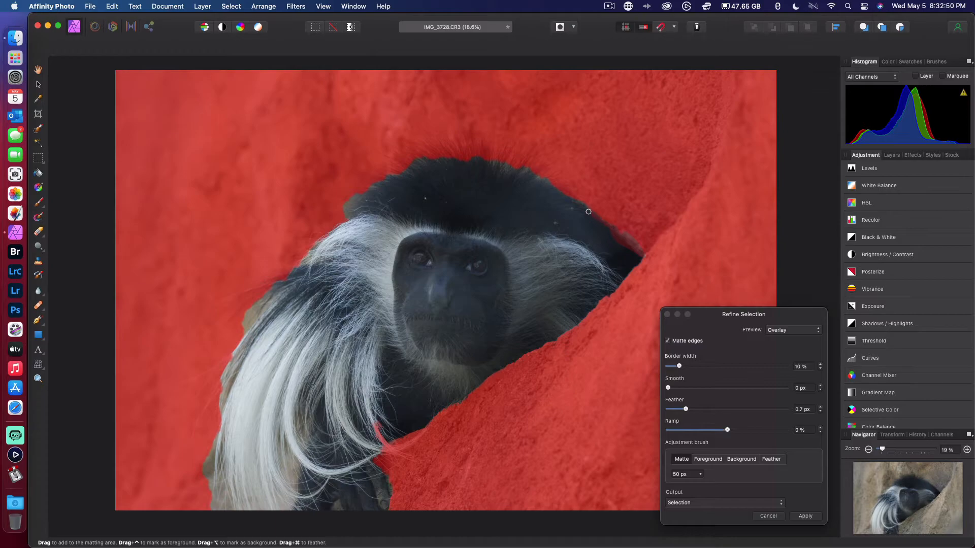
{"action": "mouse_move", "coordinate": [534, 181]}
{"action": "left_mouse_down"}
{"action": "mouse_move", "coordinate": [559, 166]}
{"action": "mouse_move", "coordinate": [541, 180]}
{"action": "mouse_move", "coordinate": [549, 156]}
{"action": "mouse_move", "coordinate": [528, 161]}
{"action": "mouse_move", "coordinate": [533, 144]}
{"action": "mouse_move", "coordinate": [515, 206]}
{"action": "mouse_move", "coordinate": [531, 153]}
{"action": "mouse_move", "coordinate": [517, 167]}
{"action": "left_mouse_up"}
{"action": "mouse_move", "coordinate": [511, 165]}
{"action": "left_mouse_down"}
{"action": "mouse_move", "coordinate": [516, 133]}
{"action": "mouse_move", "coordinate": [494, 173]}
{"action": "left_mouse_up"}
{"action": "mouse_move", "coordinate": [498, 135]}
{"action": "left_mouse_down"}
{"action": "mouse_move", "coordinate": [499, 163]}
{"action": "mouse_move", "coordinate": [487, 157]}
{"action": "mouse_move", "coordinate": [493, 113]}
{"action": "mouse_move", "coordinate": [486, 147]}
{"action": "mouse_move", "coordinate": [490, 131]}
{"action": "mouse_move", "coordinate": [483, 144]}
{"action": "mouse_move", "coordinate": [475, 118]}
{"action": "mouse_move", "coordinate": [479, 153]}
{"action": "mouse_move", "coordinate": [469, 115]}
{"action": "mouse_move", "coordinate": [475, 155]}
{"action": "mouse_move", "coordinate": [472, 119]}
{"action": "left_mouse_up"}
{"action": "mouse_move", "coordinate": [473, 153]}
{"action": "left_mouse_down"}
{"action": "mouse_move", "coordinate": [463, 115]}
{"action": "mouse_move", "coordinate": [474, 180]}
{"action": "mouse_move", "coordinate": [457, 122]}
{"action": "mouse_move", "coordinate": [461, 149]}
{"action": "mouse_move", "coordinate": [444, 127]}
{"action": "mouse_move", "coordinate": [466, 161]}
{"action": "mouse_move", "coordinate": [436, 118]}
{"action": "mouse_move", "coordinate": [455, 148]}
{"action": "mouse_move", "coordinate": [420, 120]}
{"action": "mouse_move", "coordinate": [437, 150]}
{"action": "mouse_move", "coordinate": [411, 126]}
{"action": "mouse_move", "coordinate": [432, 156]}
{"action": "mouse_move", "coordinate": [410, 142]}
{"action": "mouse_move", "coordinate": [424, 158]}
{"action": "mouse_move", "coordinate": [409, 155]}
{"action": "mouse_move", "coordinate": [397, 135]}
{"action": "mouse_move", "coordinate": [416, 160]}
{"action": "mouse_move", "coordinate": [388, 146]}
{"action": "mouse_move", "coordinate": [412, 161]}
{"action": "mouse_move", "coordinate": [393, 140]}
{"action": "mouse_move", "coordinate": [382, 143]}
{"action": "mouse_move", "coordinate": [410, 166]}
{"action": "mouse_move", "coordinate": [377, 156]}
{"action": "mouse_move", "coordinate": [400, 167]}
{"action": "mouse_move", "coordinate": [375, 146]}
{"action": "mouse_move", "coordinate": [408, 175]}
{"action": "mouse_move", "coordinate": [378, 173]}
{"action": "mouse_move", "coordinate": [390, 171]}
{"action": "mouse_move", "coordinate": [368, 180]}
{"action": "left_mouse_up"}
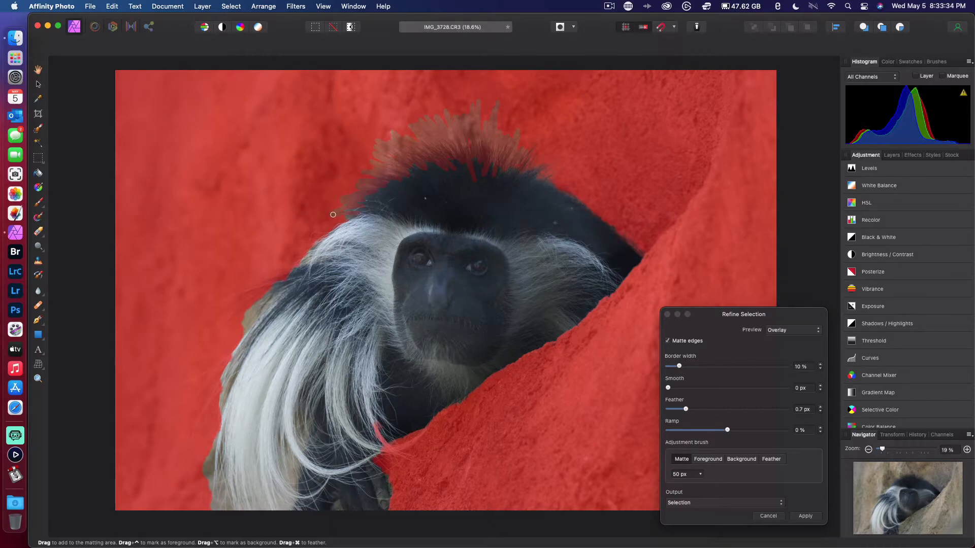
{"action": "left_click_drag", "start_coordinate": [339, 215], "coordinate": [351, 196]}
{"action": "left_click_drag", "start_coordinate": [375, 146], "coordinate": [377, 163]}
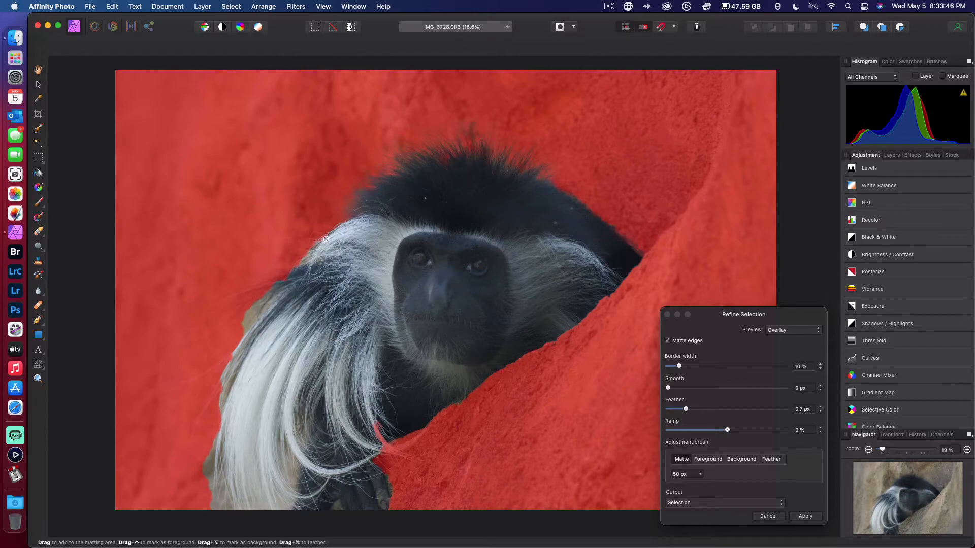
- Paint the Matte brush along the monkey's shoulder and long white fur down to the photo's lower edge, and apply the refinement
{"action": "mouse_move", "coordinate": [321, 240]}
{"action": "left_mouse_down"}
{"action": "mouse_move", "coordinate": [296, 242]}
{"action": "mouse_move", "coordinate": [323, 230]}
{"action": "mouse_move", "coordinate": [290, 251]}
{"action": "mouse_move", "coordinate": [284, 241]}
{"action": "mouse_move", "coordinate": [314, 237]}
{"action": "mouse_move", "coordinate": [294, 268]}
{"action": "mouse_move", "coordinate": [267, 272]}
{"action": "mouse_move", "coordinate": [293, 270]}
{"action": "mouse_move", "coordinate": [259, 275]}
{"action": "mouse_move", "coordinate": [250, 292]}
{"action": "mouse_move", "coordinate": [276, 275]}
{"action": "mouse_move", "coordinate": [192, 318]}
{"action": "mouse_move", "coordinate": [207, 306]}
{"action": "mouse_move", "coordinate": [179, 334]}
{"action": "mouse_move", "coordinate": [240, 296]}
{"action": "mouse_move", "coordinate": [210, 320]}
{"action": "mouse_move", "coordinate": [236, 306]}
{"action": "left_mouse_up"}
{"action": "mouse_move", "coordinate": [217, 323]}
{"action": "left_mouse_down"}
{"action": "mouse_move", "coordinate": [292, 281]}
{"action": "mouse_move", "coordinate": [240, 328]}
{"action": "mouse_move", "coordinate": [209, 402]}
{"action": "mouse_move", "coordinate": [219, 362]}
{"action": "mouse_move", "coordinate": [174, 391]}
{"action": "mouse_move", "coordinate": [216, 361]}
{"action": "mouse_move", "coordinate": [190, 406]}
{"action": "mouse_move", "coordinate": [204, 385]}
{"action": "mouse_move", "coordinate": [196, 415]}
{"action": "mouse_move", "coordinate": [217, 393]}
{"action": "mouse_move", "coordinate": [198, 420]}
{"action": "mouse_move", "coordinate": [234, 375]}
{"action": "mouse_move", "coordinate": [253, 323]}
{"action": "mouse_move", "coordinate": [209, 434]}
{"action": "mouse_move", "coordinate": [206, 468]}
{"action": "mouse_move", "coordinate": [212, 436]}
{"action": "mouse_move", "coordinate": [208, 466]}
{"action": "mouse_move", "coordinate": [215, 449]}
{"action": "mouse_move", "coordinate": [214, 492]}
{"action": "mouse_move", "coordinate": [223, 495]}
{"action": "mouse_move", "coordinate": [225, 464]}
{"action": "mouse_move", "coordinate": [227, 508]}
{"action": "mouse_move", "coordinate": [224, 496]}
{"action": "mouse_move", "coordinate": [213, 500]}
{"action": "mouse_move", "coordinate": [236, 481]}
{"action": "mouse_move", "coordinate": [225, 501]}
{"action": "mouse_move", "coordinate": [232, 509]}
{"action": "mouse_move", "coordinate": [213, 456]}
{"action": "mouse_move", "coordinate": [237, 514]}
{"action": "mouse_move", "coordinate": [238, 498]}
{"action": "mouse_move", "coordinate": [249, 518]}
{"action": "mouse_move", "coordinate": [257, 495]}
{"action": "mouse_move", "coordinate": [275, 509]}
{"action": "mouse_move", "coordinate": [278, 494]}
{"action": "mouse_move", "coordinate": [294, 506]}
{"action": "mouse_move", "coordinate": [298, 482]}
{"action": "mouse_move", "coordinate": [279, 459]}
{"action": "mouse_move", "coordinate": [305, 451]}
{"action": "mouse_move", "coordinate": [294, 462]}
{"action": "mouse_move", "coordinate": [284, 442]}
{"action": "mouse_move", "coordinate": [299, 478]}
{"action": "mouse_move", "coordinate": [297, 411]}
{"action": "mouse_move", "coordinate": [309, 430]}
{"action": "mouse_move", "coordinate": [295, 479]}
{"action": "mouse_move", "coordinate": [281, 446]}
{"action": "mouse_move", "coordinate": [303, 502]}
{"action": "mouse_move", "coordinate": [279, 515]}
{"action": "mouse_move", "coordinate": [335, 516]}
{"action": "mouse_move", "coordinate": [338, 501]}
{"action": "mouse_move", "coordinate": [340, 510]}
{"action": "mouse_move", "coordinate": [389, 512]}
{"action": "mouse_move", "coordinate": [372, 520]}
{"action": "mouse_move", "coordinate": [394, 495]}
{"action": "mouse_move", "coordinate": [396, 453]}
{"action": "mouse_move", "coordinate": [408, 434]}
{"action": "mouse_move", "coordinate": [607, 304]}
{"action": "mouse_move", "coordinate": [639, 267]}
{"action": "mouse_move", "coordinate": [636, 249]}
{"action": "mouse_move", "coordinate": [589, 203]}
{"action": "mouse_move", "coordinate": [615, 228]}
{"action": "mouse_move", "coordinate": [539, 180]}
{"action": "mouse_move", "coordinate": [540, 194]}
{"action": "mouse_move", "coordinate": [576, 196]}
{"action": "left_mouse_up"}
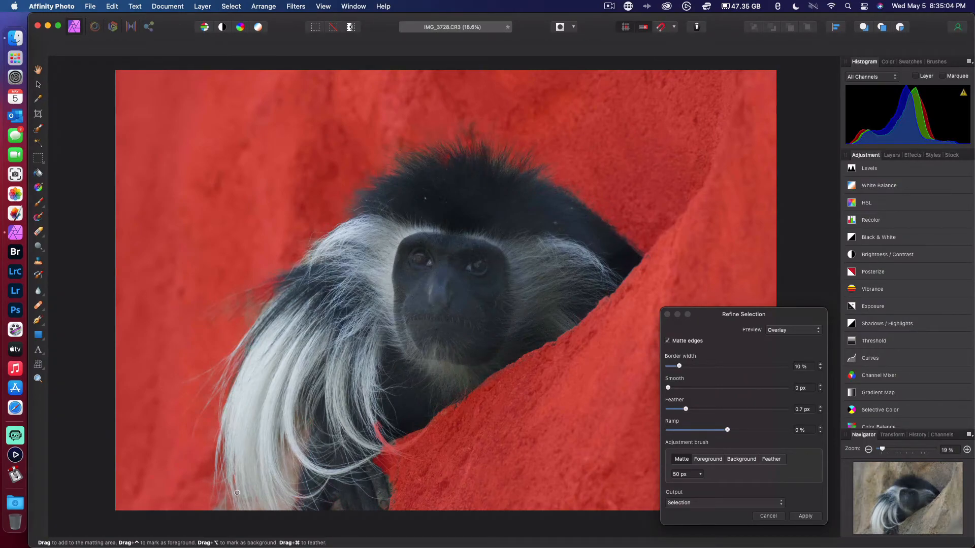
{"action": "left_click_drag", "start_coordinate": [217, 516], "coordinate": [217, 512]}
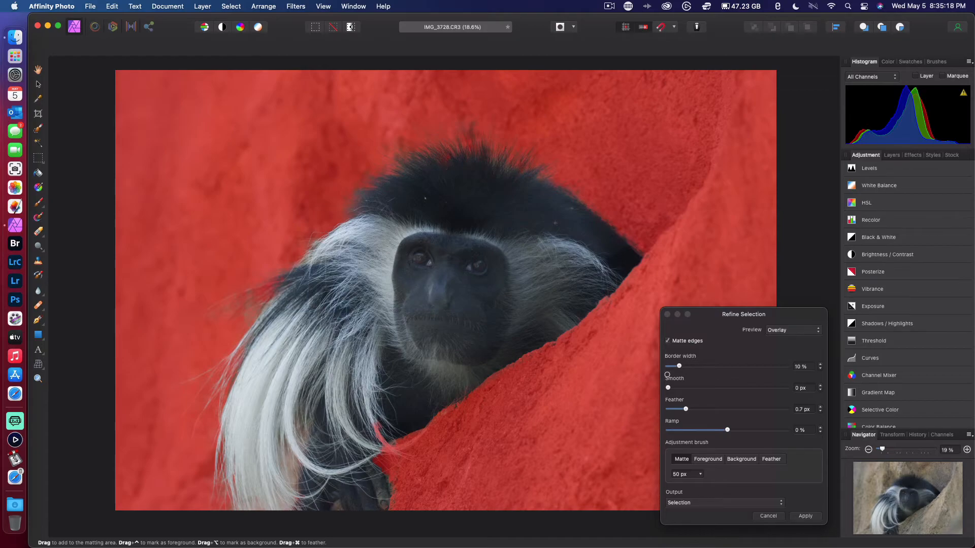
{"action": "left_click", "coordinate": [804, 518]}
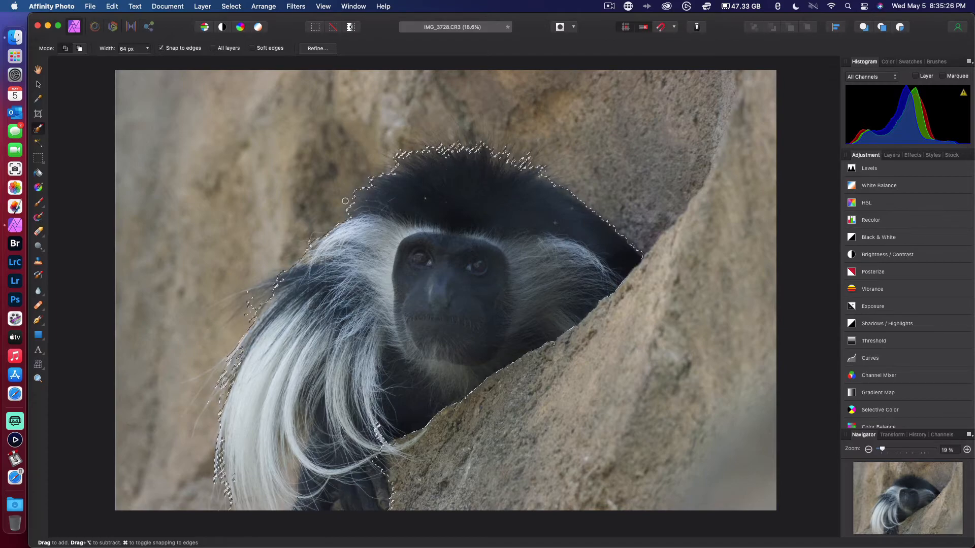
- Add a mask layer from the selection to cut out the monkey, and deselect
{"action": "left_click", "coordinate": [202, 7]}
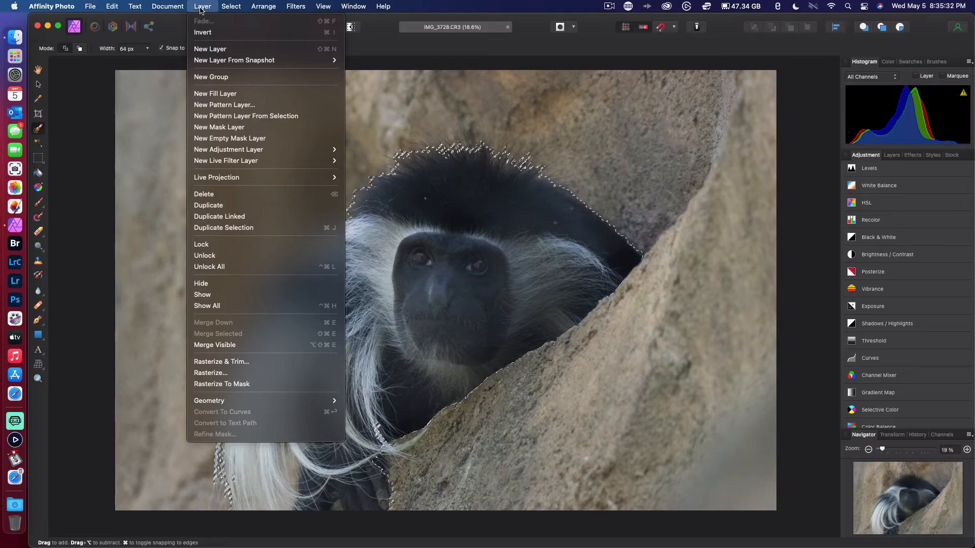
{"action": "left_click", "coordinate": [220, 127]}
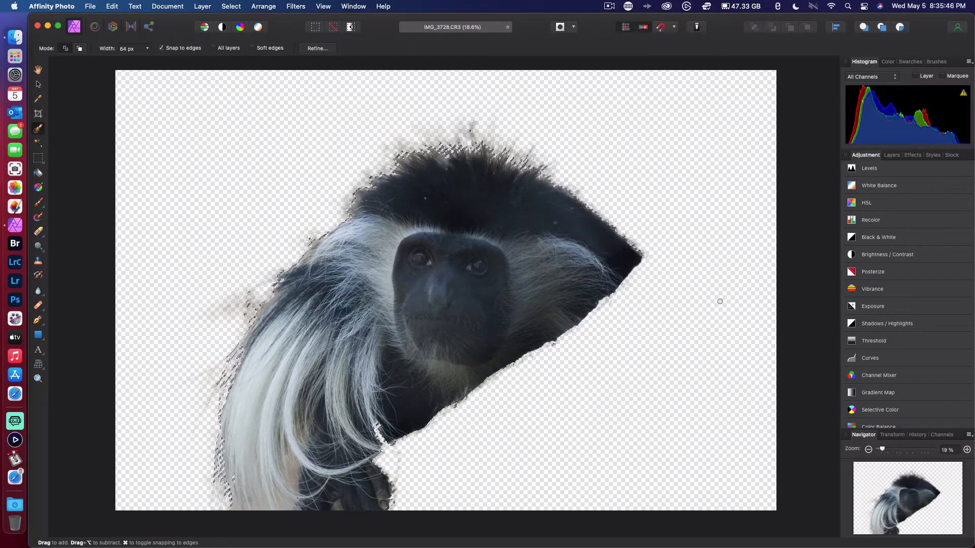
{"action": "key", "text": "super+d"}
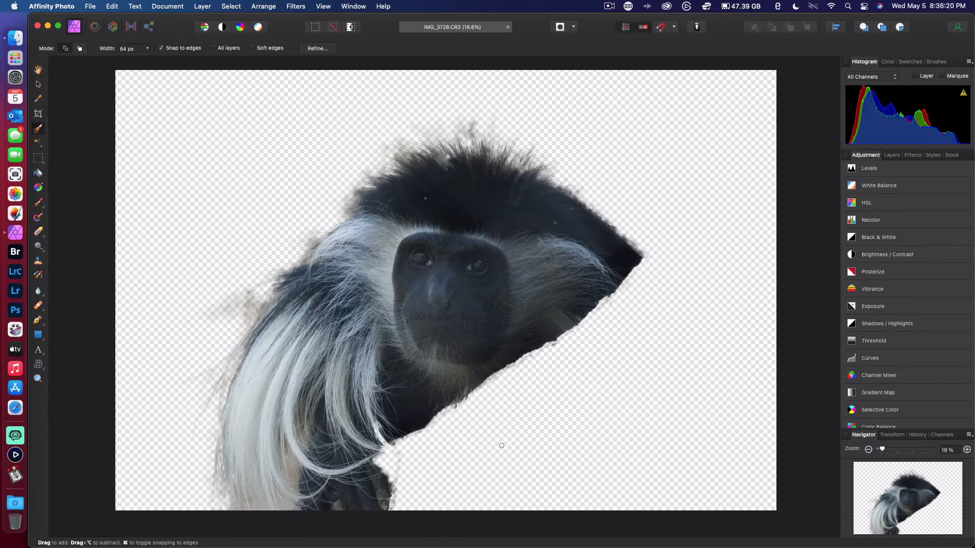
- Undo the deselection and the mask layer to bring back the rock background
{"action": "key", "text": "super+z"}
{"action": "key", "text": "super+z"}
{"action": "key", "text": "super+z"}
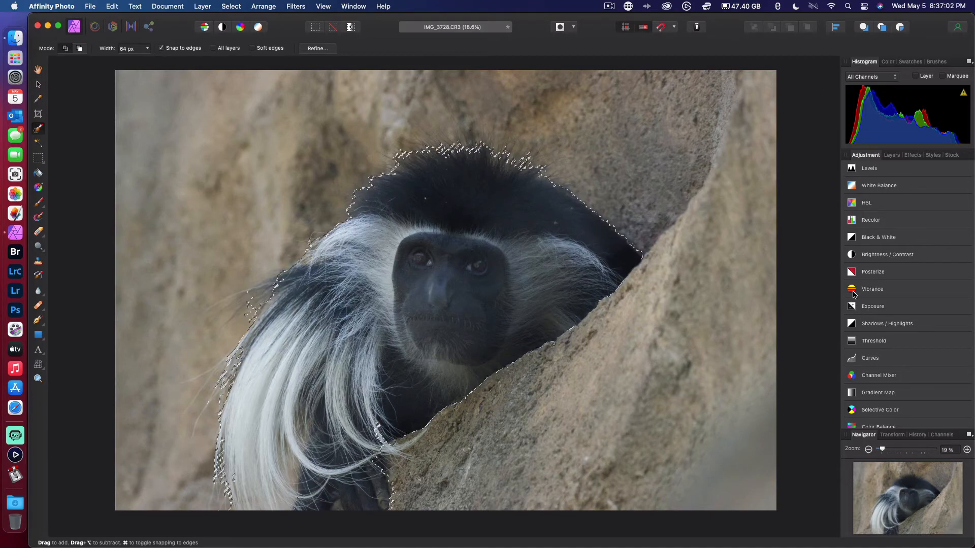
- Browse the available adjustments from Levels to OCIO and the automatic correction commands
{"action": "scroll", "coordinate": [865, 391], "scroll_direction": "down", "scroll_amount": 3}
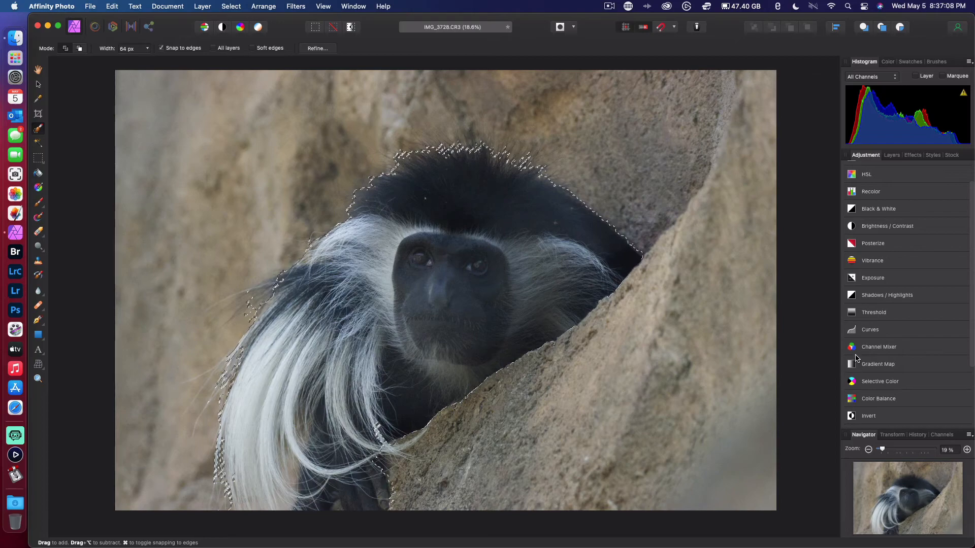
{"action": "scroll", "coordinate": [870, 235], "scroll_direction": "up", "scroll_amount": 2}
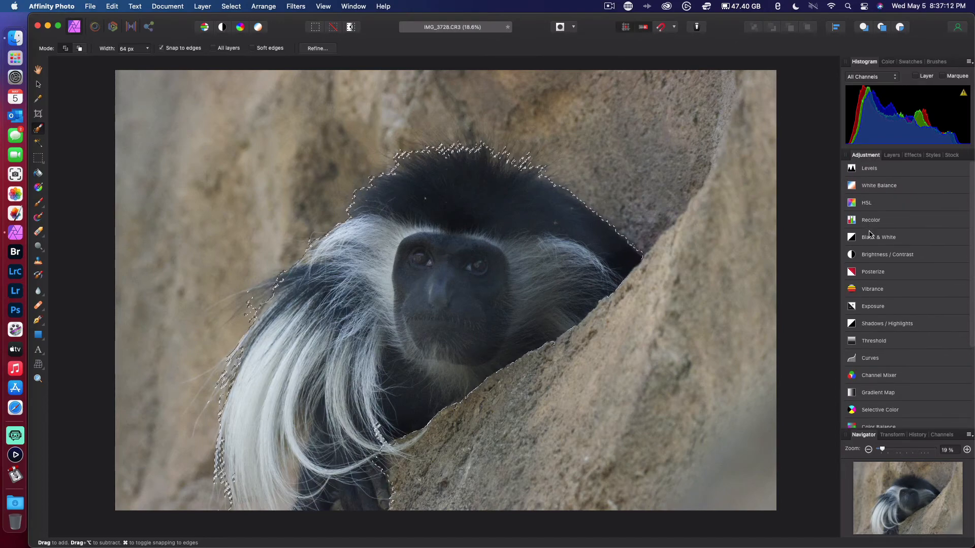
{"action": "scroll", "coordinate": [878, 375], "scroll_direction": "down", "scroll_amount": 3}
{"action": "scroll", "coordinate": [878, 375], "scroll_direction": "down", "scroll_amount": 5}
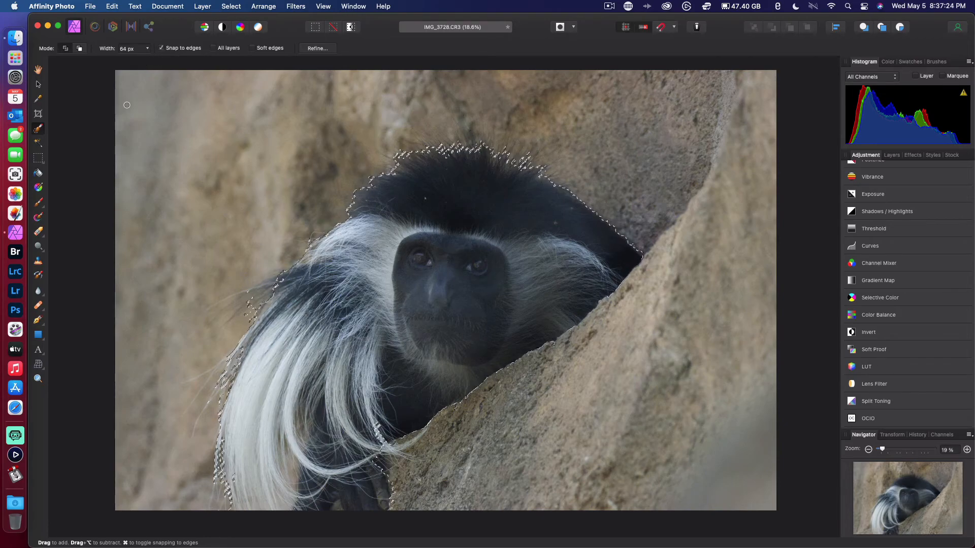
{"action": "left_click", "coordinate": [240, 30]}
{"action": "left_click", "coordinate": [204, 27]}
- Pick a light blue with RGB values 52, 209, 255 as the active colour
{"action": "left_click", "coordinate": [888, 62]}
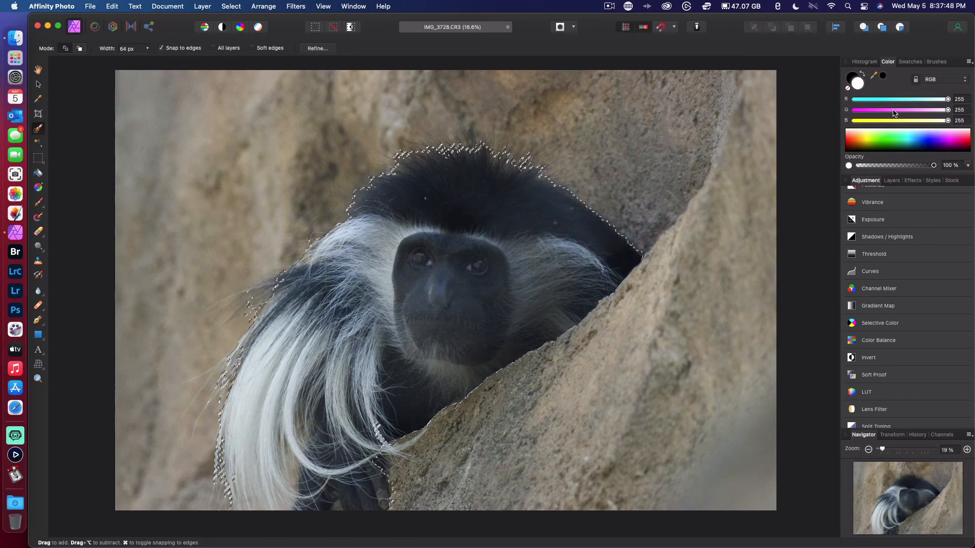
{"action": "left_click", "coordinate": [917, 148]}
{"action": "mouse_move", "coordinate": [917, 147]}
{"action": "left_mouse_down"}
{"action": "mouse_move", "coordinate": [959, 144]}
{"action": "mouse_move", "coordinate": [838, 148]}
{"action": "mouse_move", "coordinate": [912, 136]}
{"action": "left_mouse_up"}
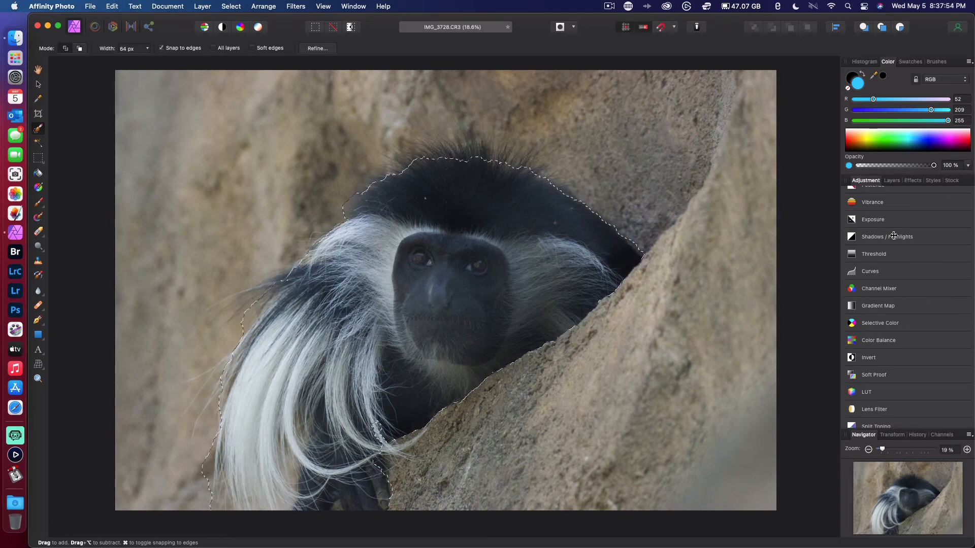
- Examine the presets offered for the Curves, Channel Mixer and Gradient Map adjustments
{"action": "scroll", "coordinate": [909, 309], "scroll_direction": "down", "scroll_amount": 2}
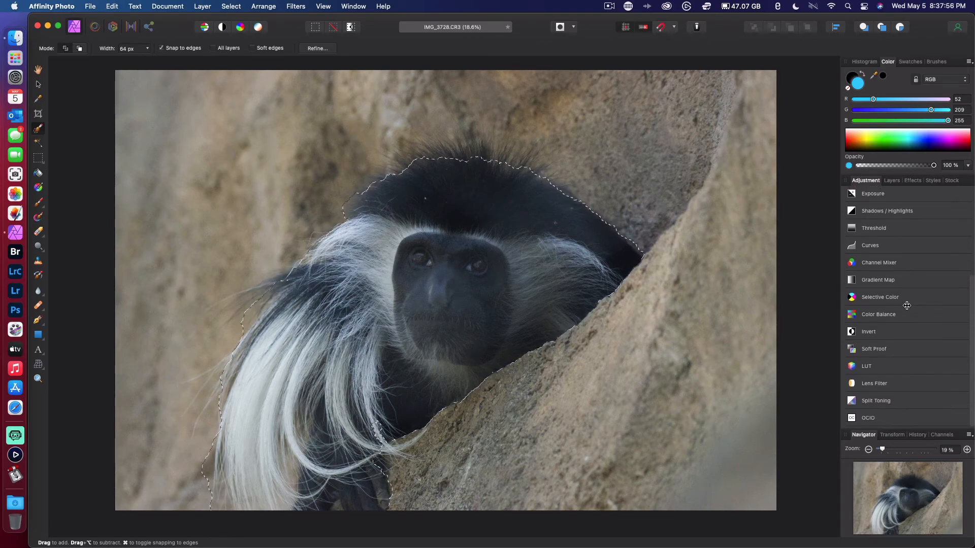
{"action": "left_click", "coordinate": [866, 248]}
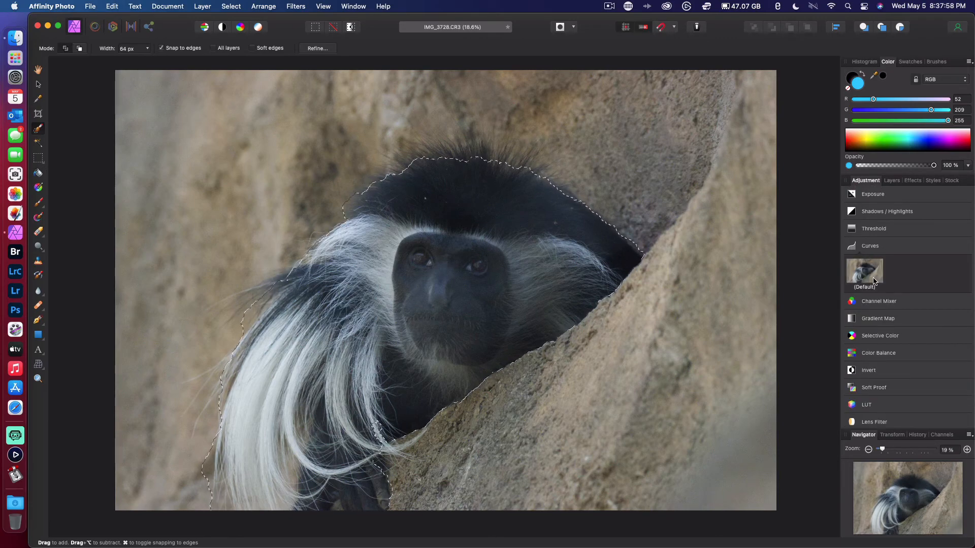
{"action": "left_click", "coordinate": [887, 308]}
{"action": "left_click", "coordinate": [880, 358]}
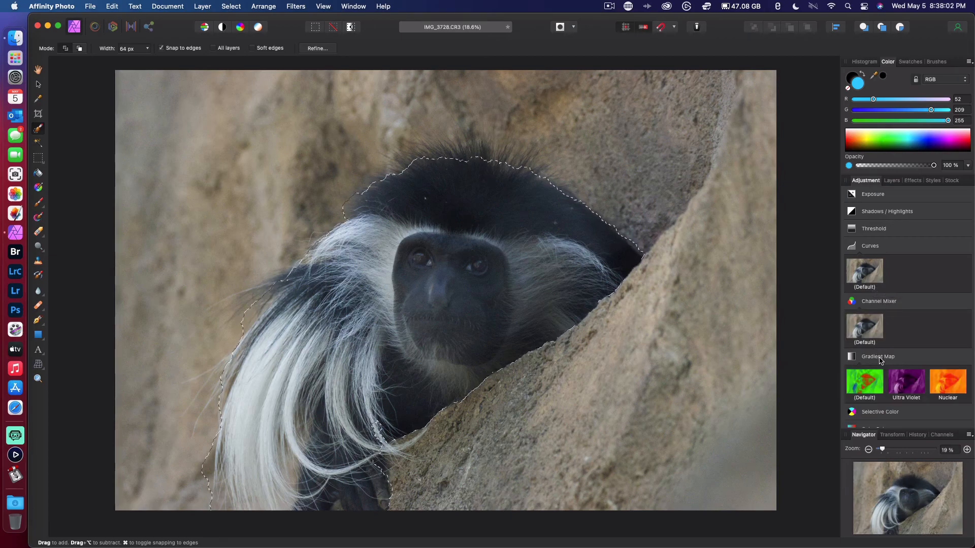
{"action": "scroll", "coordinate": [880, 360], "scroll_direction": "down", "scroll_amount": 3}
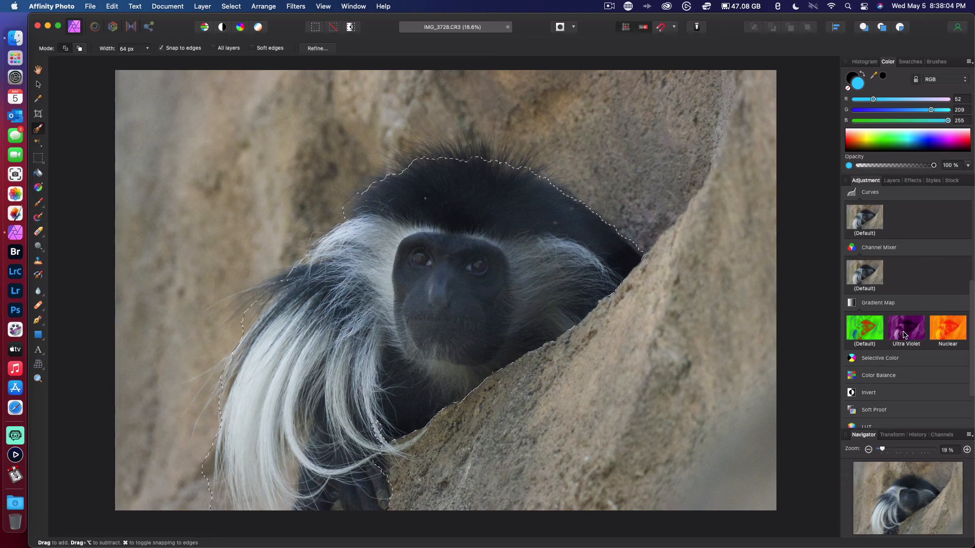
{"action": "scroll", "coordinate": [903, 334], "scroll_direction": "down", "scroll_amount": 3}
{"action": "scroll", "coordinate": [886, 338], "scroll_direction": "down", "scroll_amount": 1}
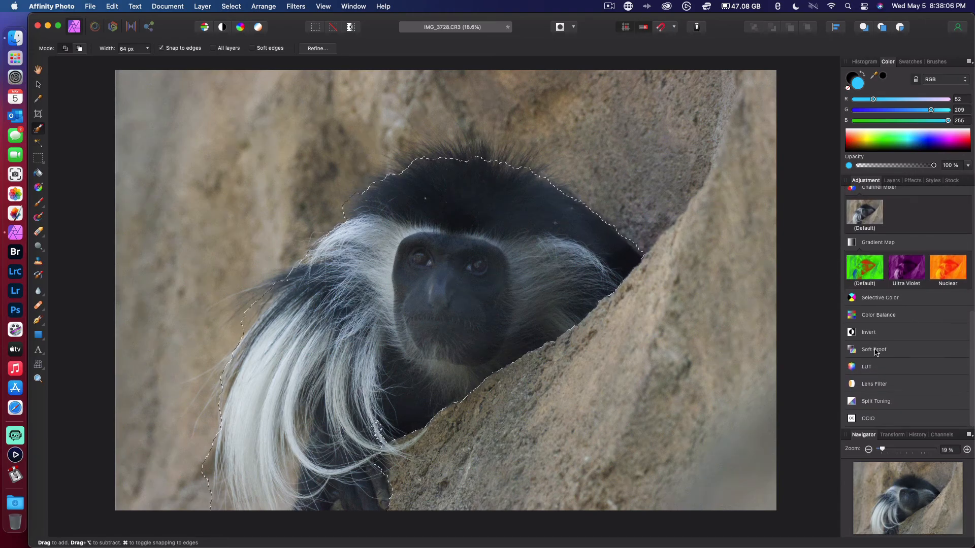
- Add a Soft Proof adjustment and try its Default, Coated FOGRA27 and Euroscale Coated v2 presets
{"action": "left_click", "coordinate": [873, 350]}
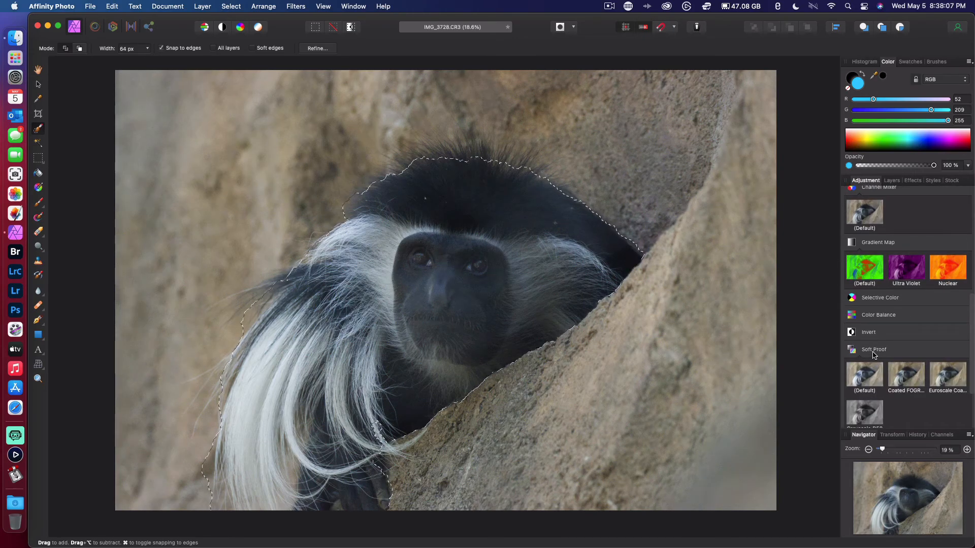
{"action": "left_click", "coordinate": [871, 378]}
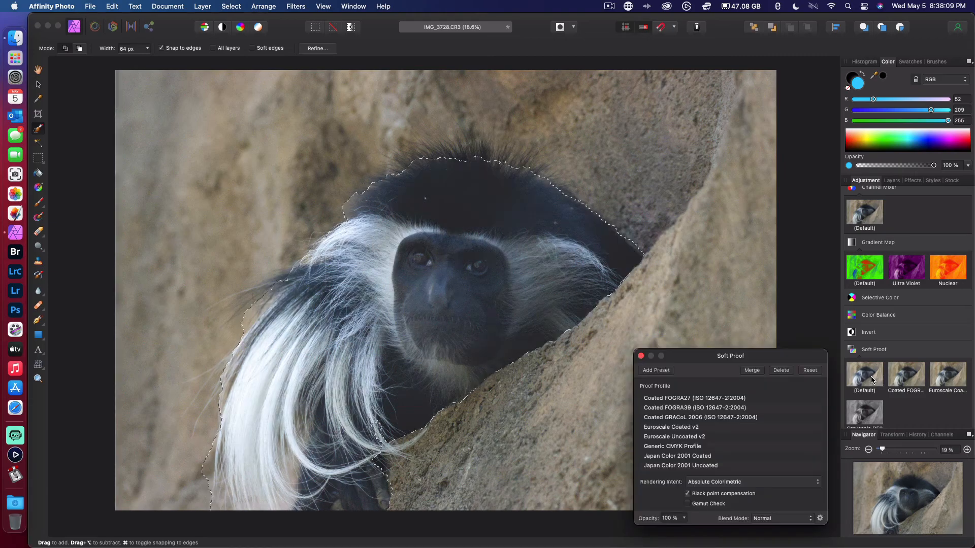
{"action": "left_click", "coordinate": [912, 377]}
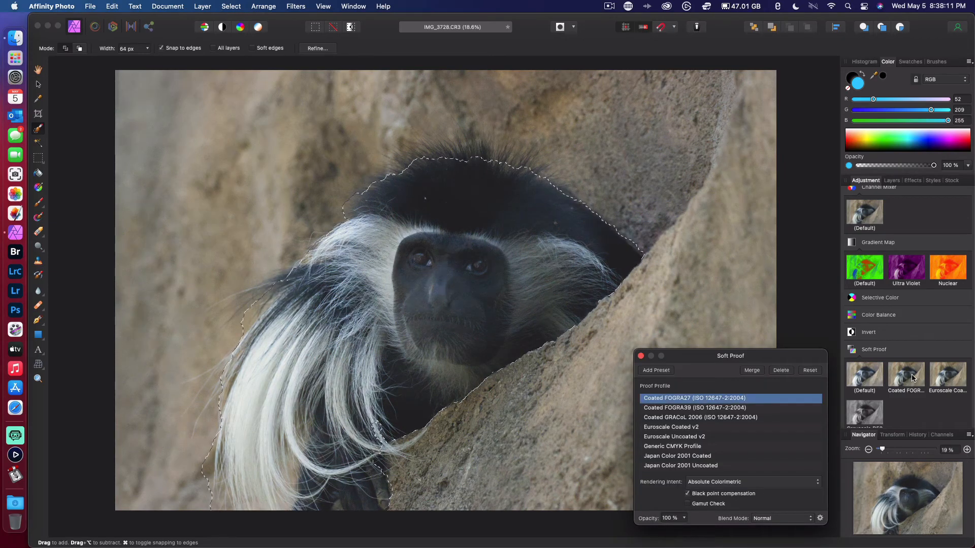
{"action": "left_click", "coordinate": [938, 376]}
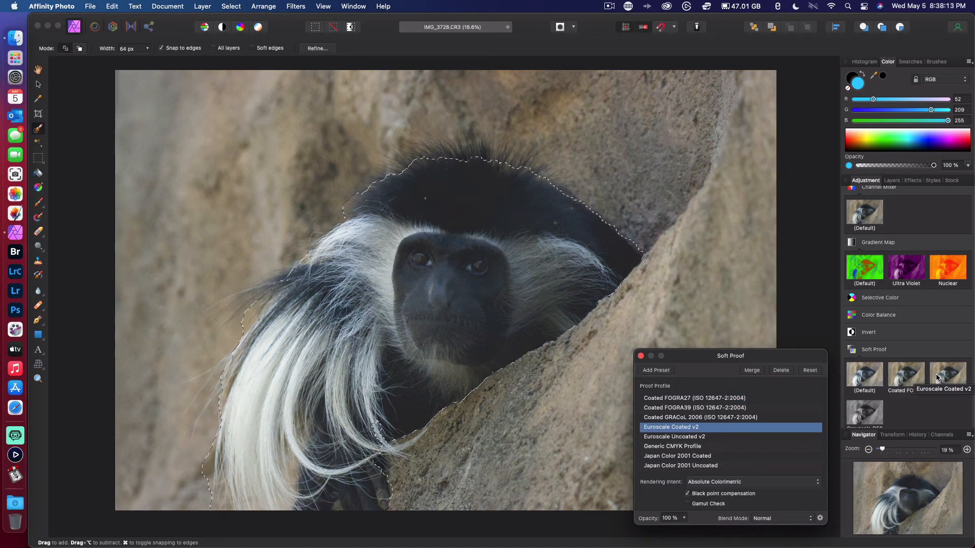
- Try the Greyscale D50 and Default Soft Proof presets on the selected monkey and undo the whole Soft Proof adjustment
{"action": "left_click", "coordinate": [868, 411]}
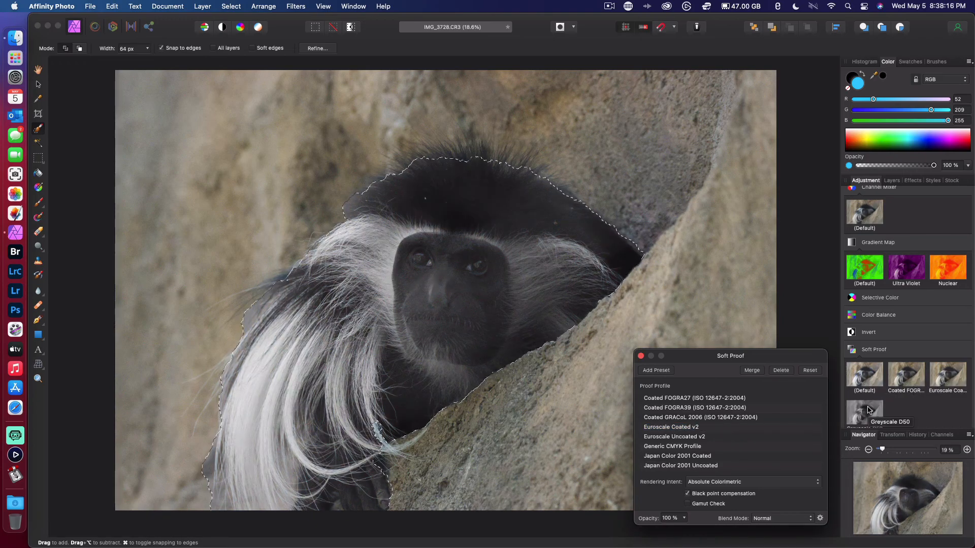
{"action": "left_click", "coordinate": [867, 375]}
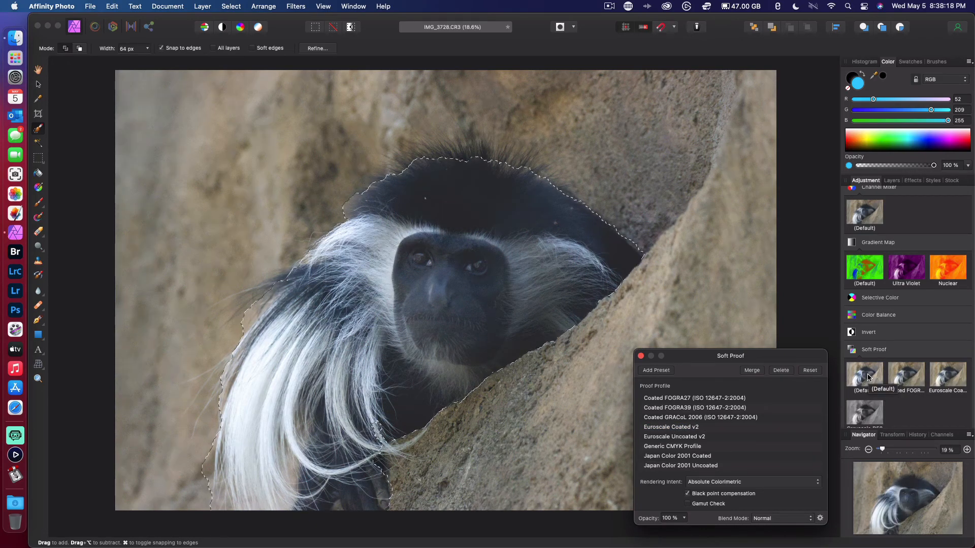
{"action": "key", "text": "super+z"}
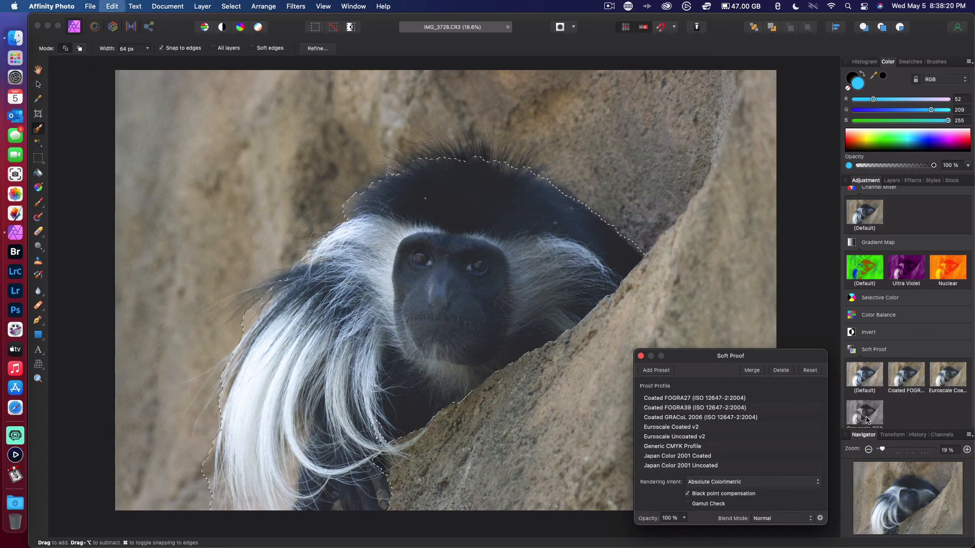
{"action": "key", "text": "super+z"}
{"action": "key", "text": "super+z"}
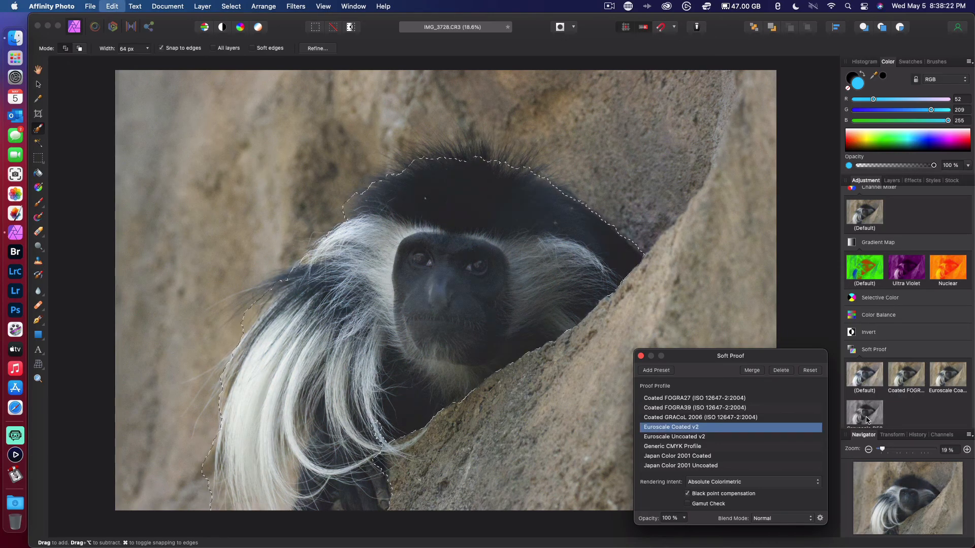
{"action": "key", "text": "super+z"}
{"action": "key", "text": "super+z"}
{"action": "key", "text": "super+z"}
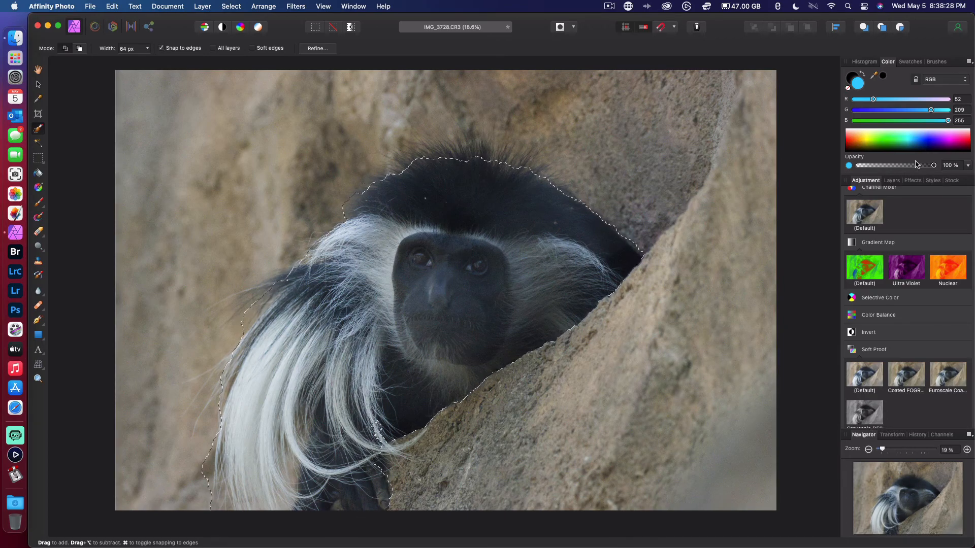
- Try the Cold, Warm and Default presets of the Black & White adjustment on the selected monkey and undo them
{"action": "scroll", "coordinate": [866, 296], "scroll_direction": "up", "scroll_amount": 10}
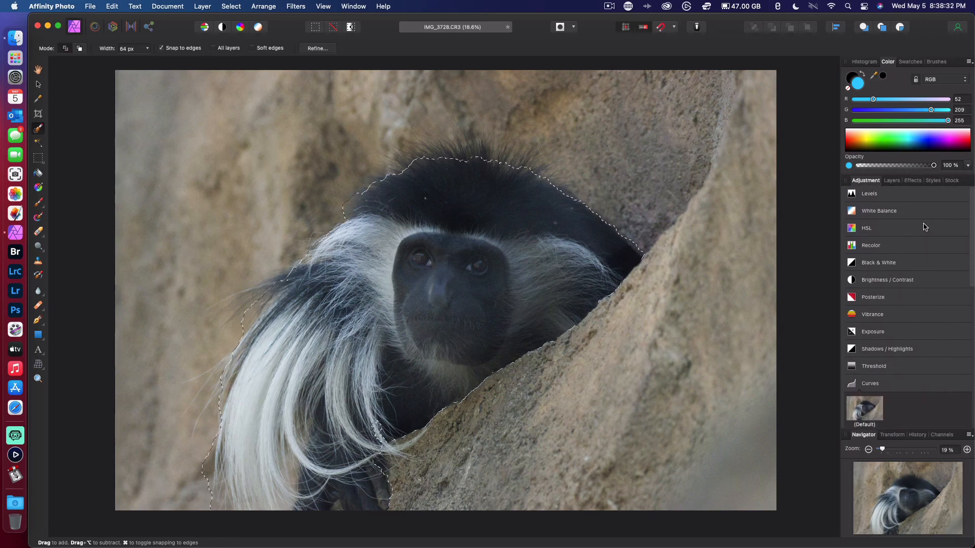
{"action": "left_click", "coordinate": [890, 265]}
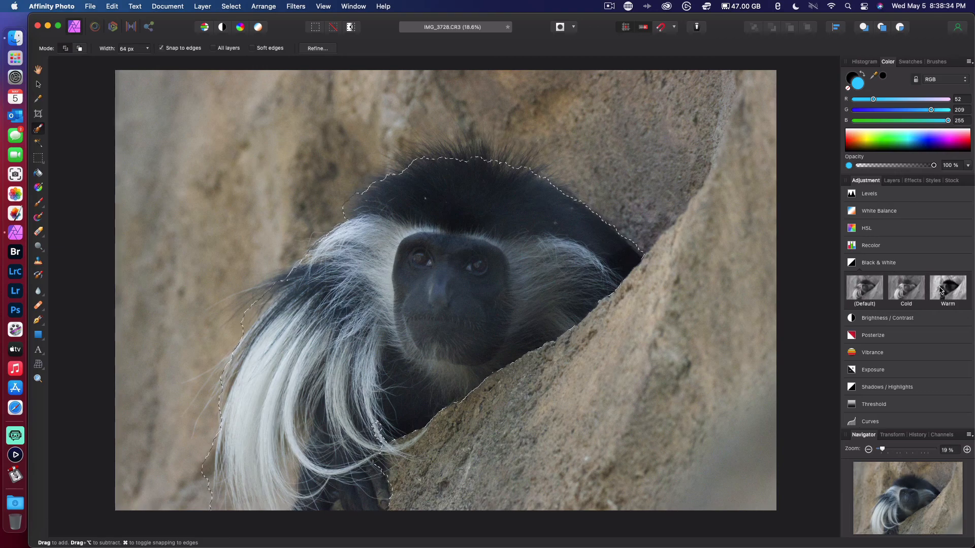
{"action": "left_click", "coordinate": [910, 293]}
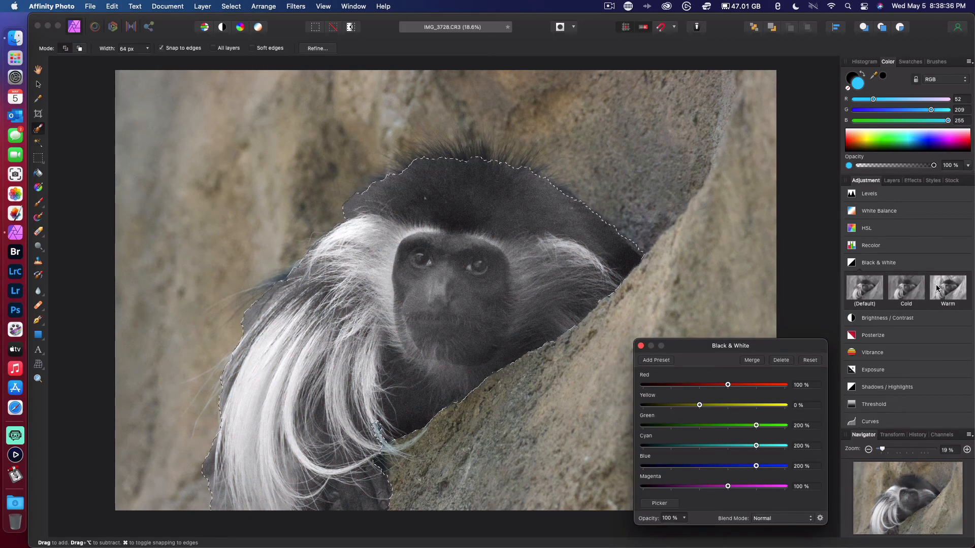
{"action": "left_click", "coordinate": [908, 293]}
{"action": "left_click", "coordinate": [879, 294]}
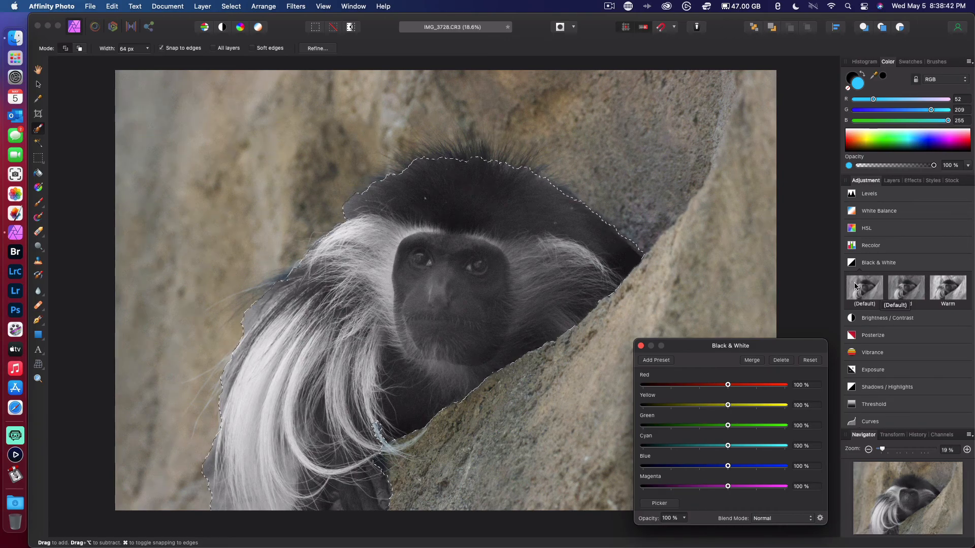
{"action": "key", "text": "super+z"}
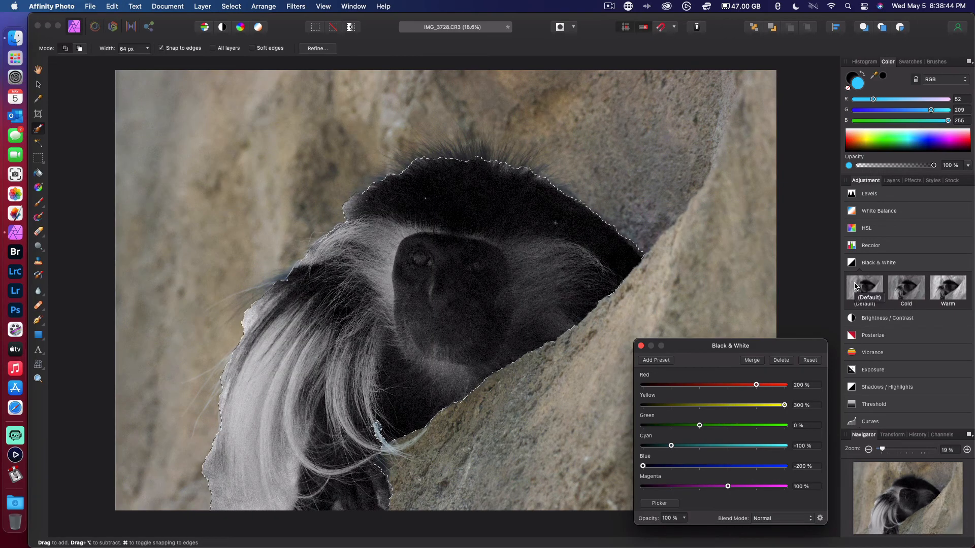
{"action": "key", "text": "super+z"}
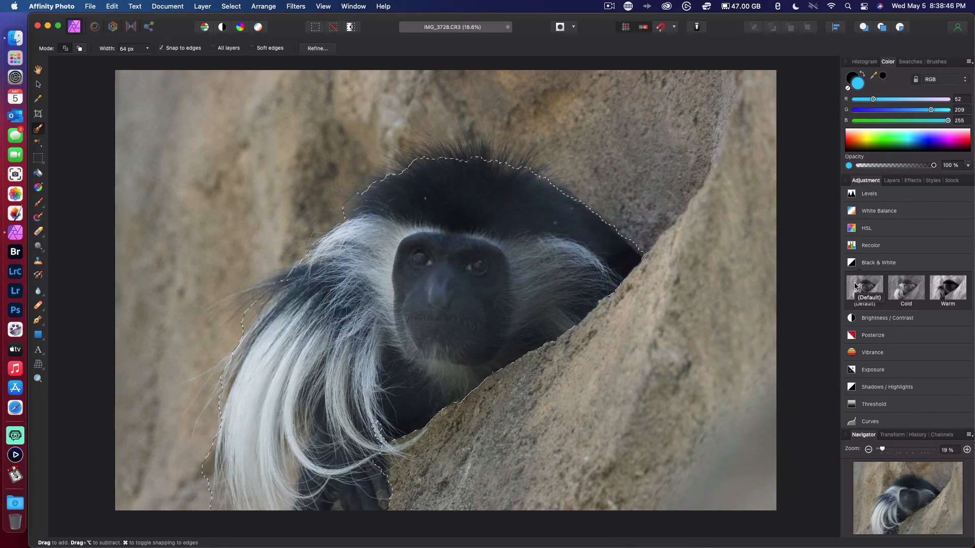
- Show the Recolor presets, try the Cold Black & White preset once more, undo it and collapse the Black & White presets
{"action": "left_click", "coordinate": [881, 249]}
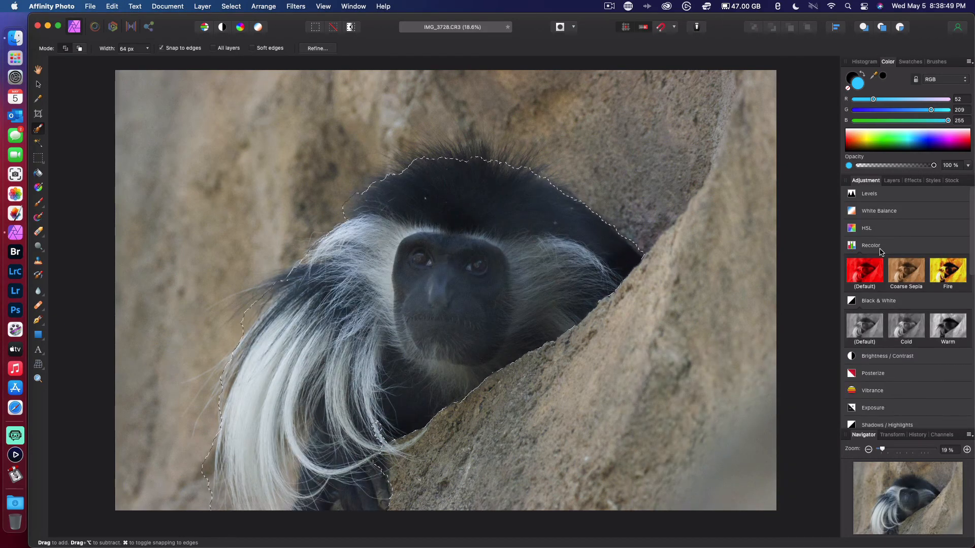
{"action": "left_click", "coordinate": [912, 327]}
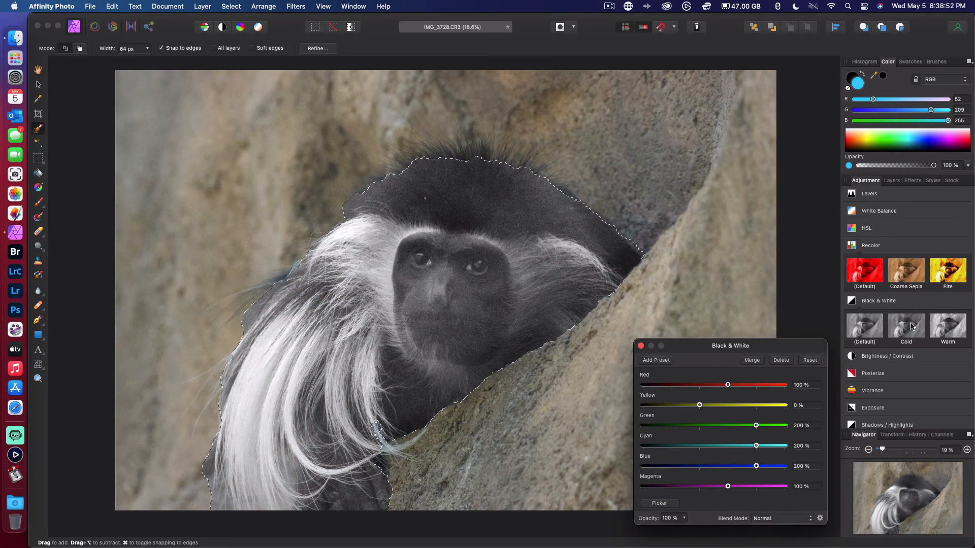
{"action": "key", "text": "super+z"}
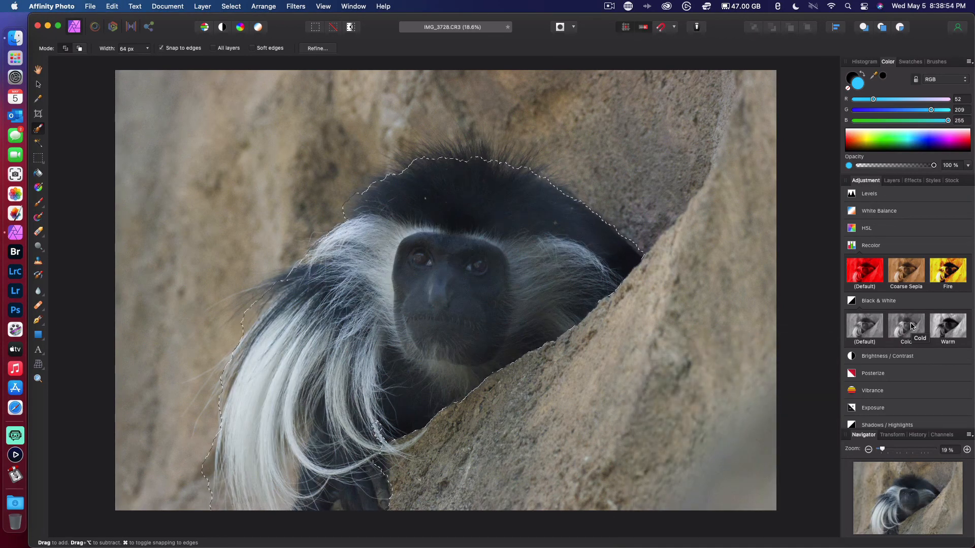
{"action": "left_click", "coordinate": [857, 302]}
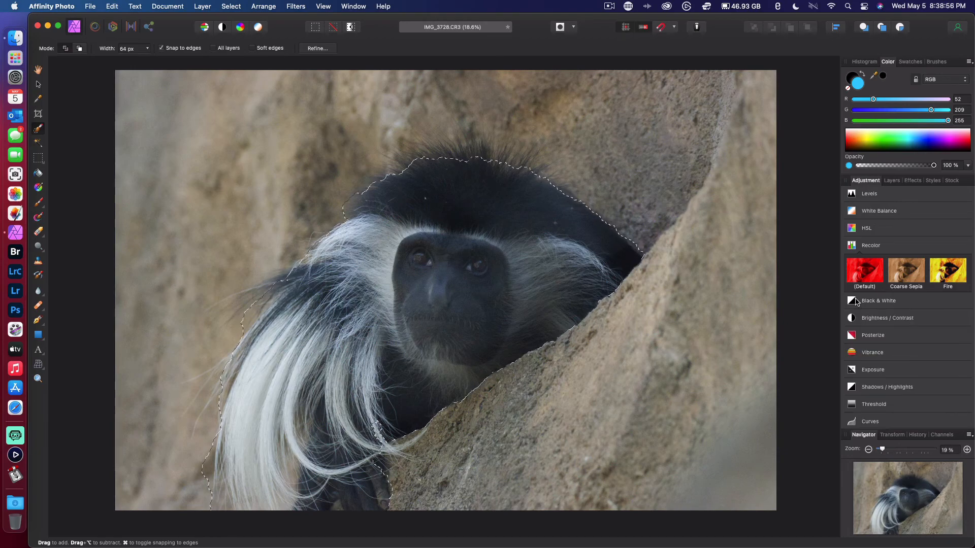
- Try the Default Recolor preset on the selected monkey with a shifted hue and undo the adjustment
{"action": "left_click", "coordinate": [873, 275]}
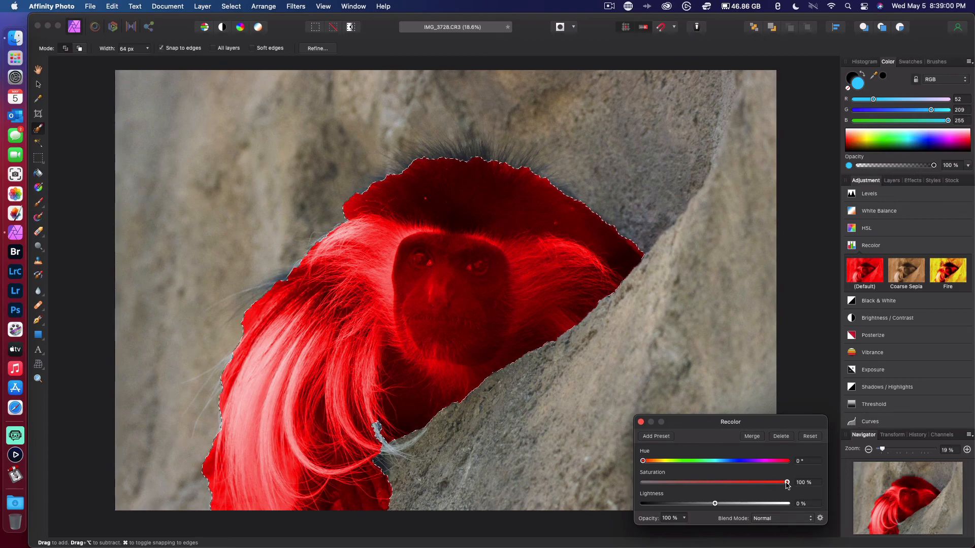
{"action": "left_click_drag", "start_coordinate": [648, 464], "coordinate": [718, 459]}
{"action": "key", "text": "super+z"}
{"action": "key", "text": "super+z"}
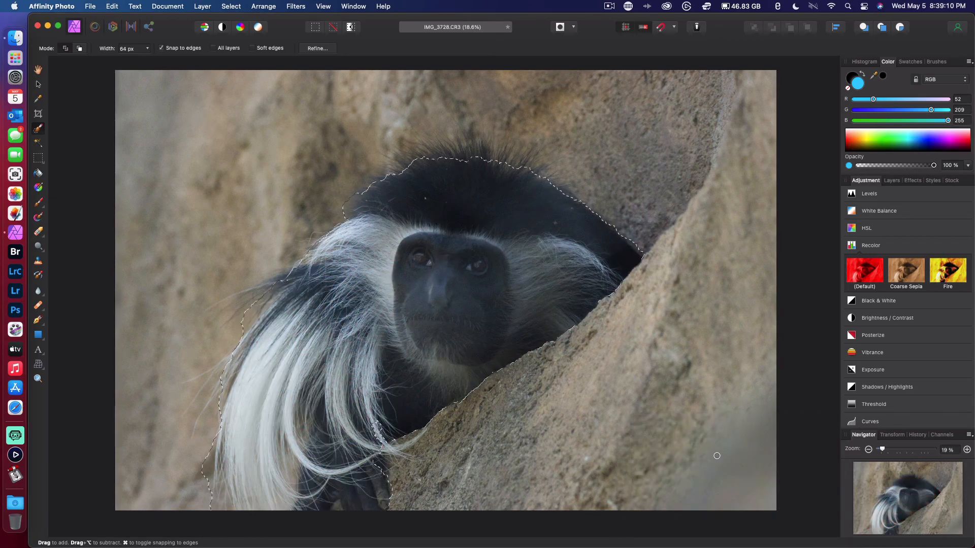
- Try the Coarse Sepia and Fire presets of the Recolor adjustment on the selected monkey, undoing each one
{"action": "left_click", "coordinate": [917, 278]}
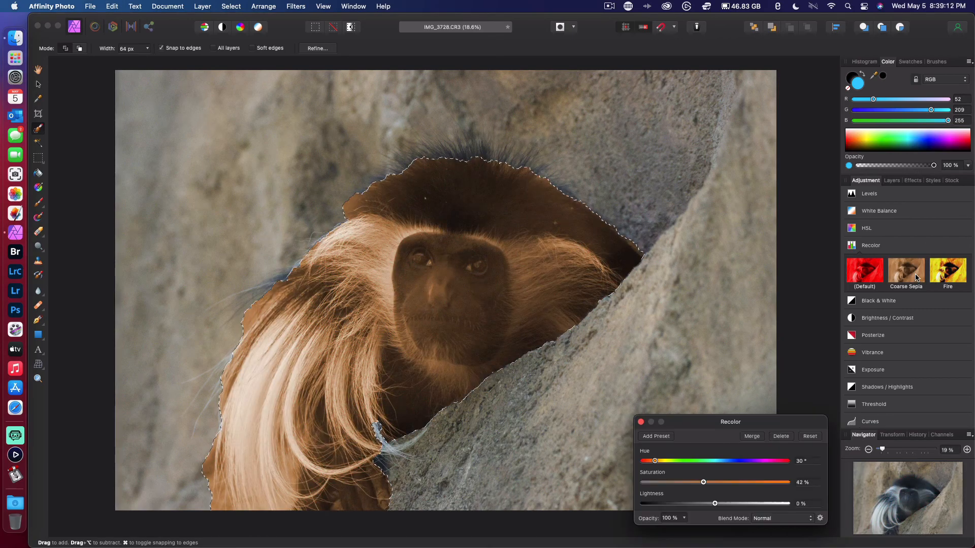
{"action": "key", "text": "super+z"}
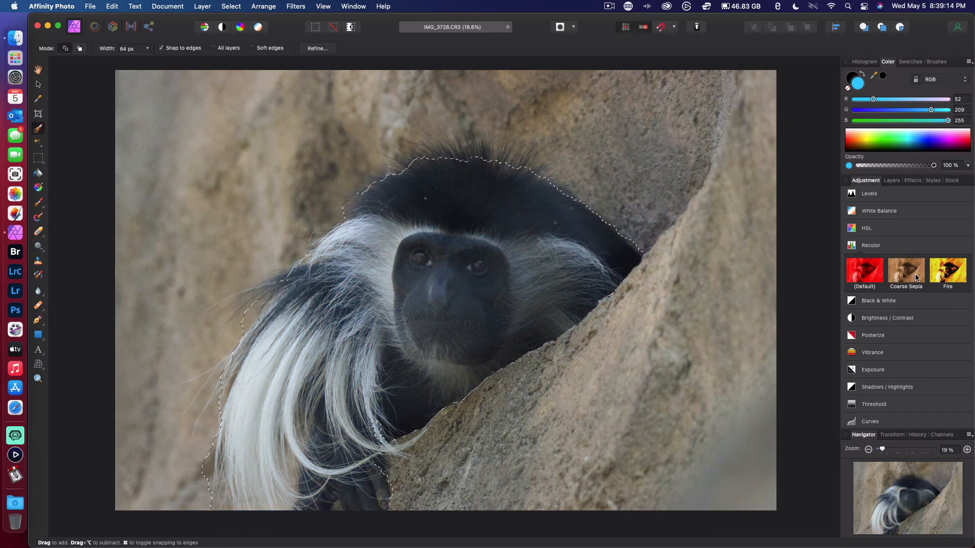
{"action": "left_click", "coordinate": [950, 278]}
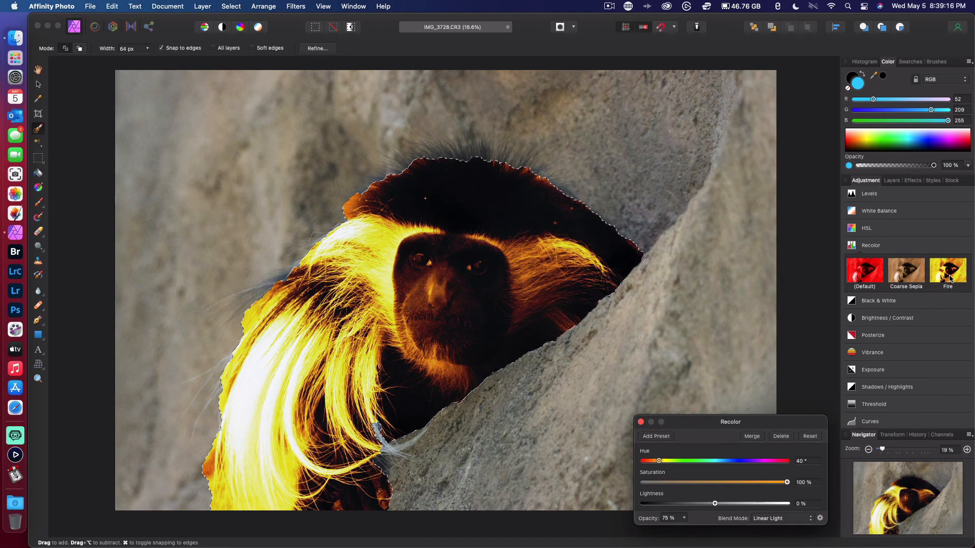
{"action": "key", "text": "super+z"}
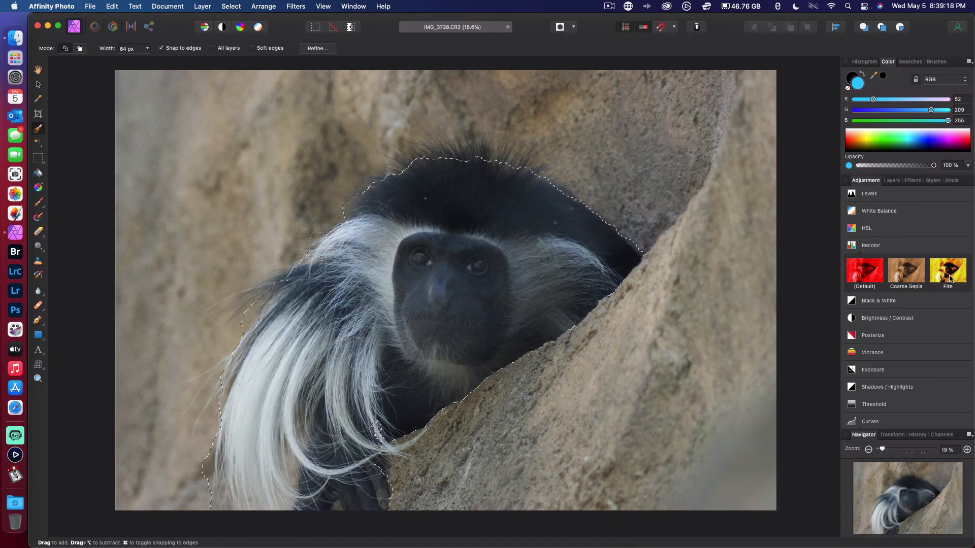
- Show the HSL presets, try Invert Hue on the selected monkey and undo it
{"action": "left_click", "coordinate": [892, 229]}
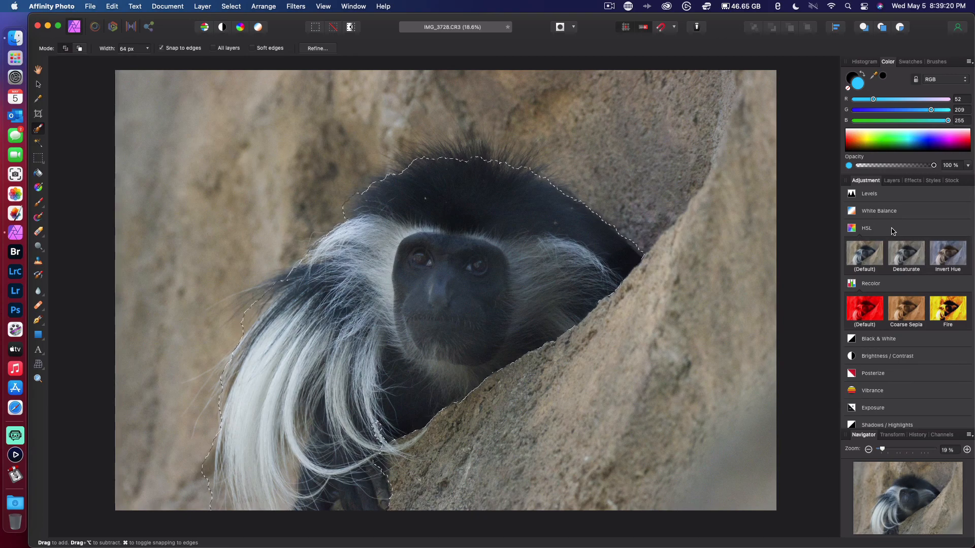
{"action": "left_click", "coordinate": [951, 260]}
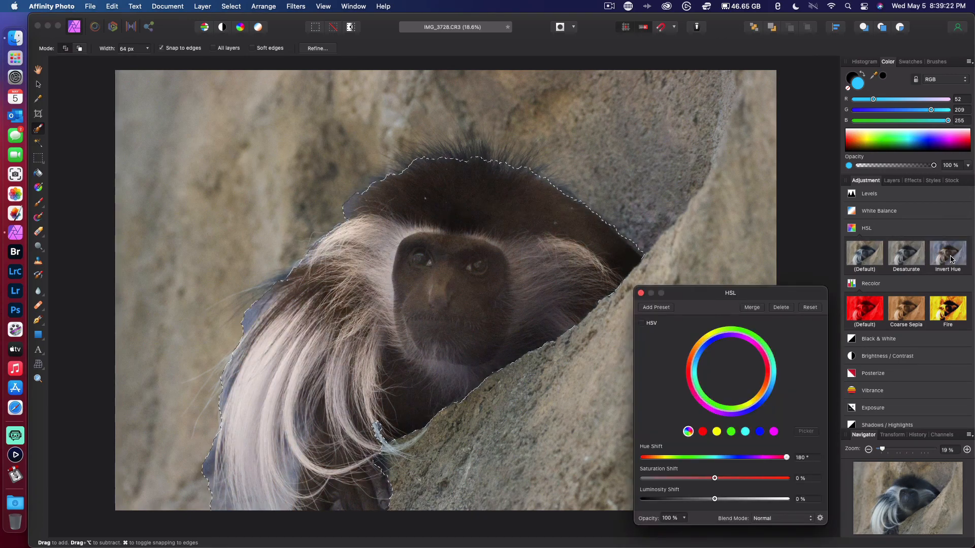
{"action": "key", "text": "super+z"}
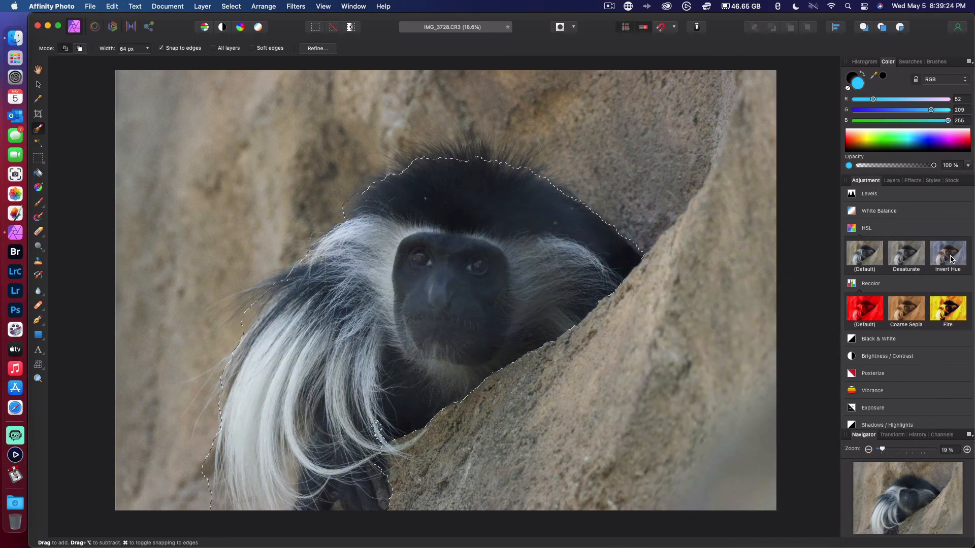
- Try the HSL Desaturate preset on the selected monkey, clear the selection and try it on the whole photo, undoing it both times
{"action": "left_click", "coordinate": [907, 257]}
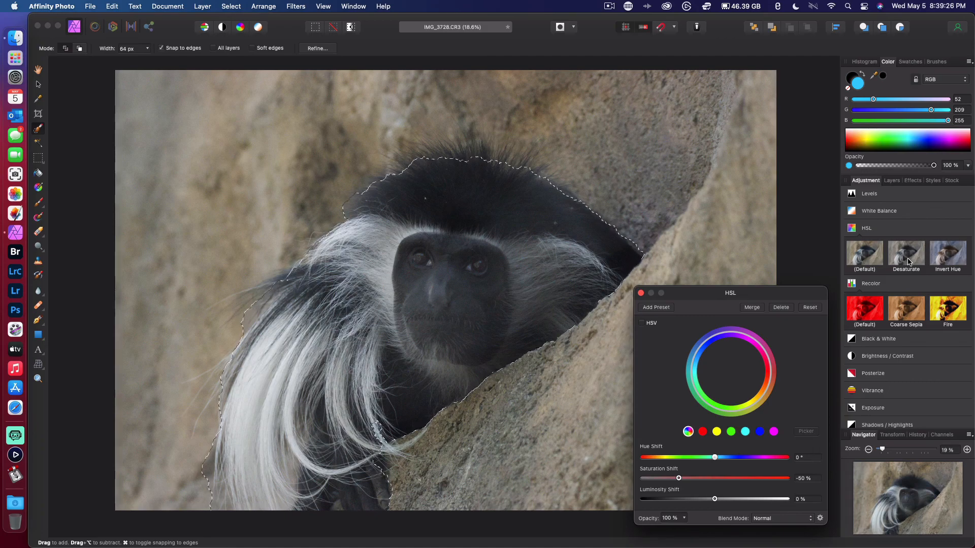
{"action": "key", "text": "super+z"}
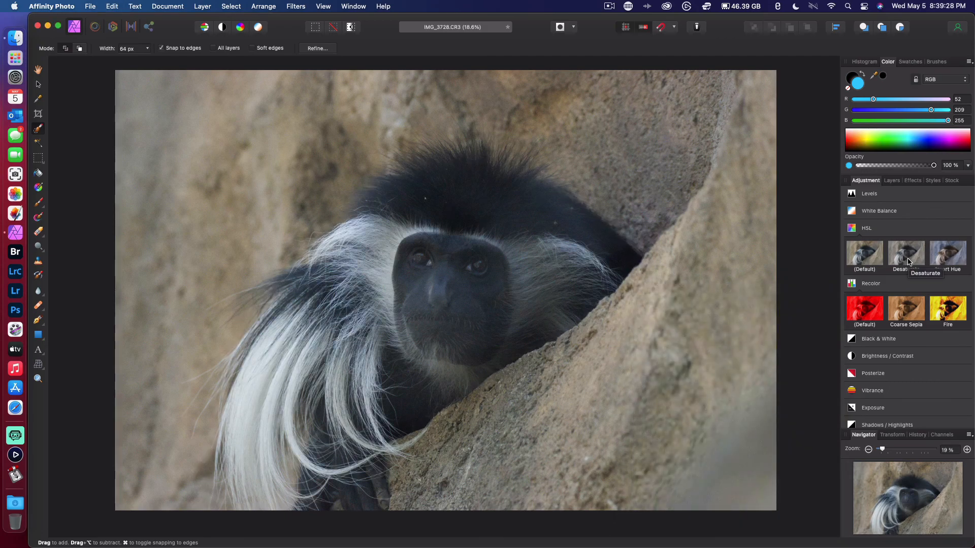
{"action": "left_click", "coordinate": [907, 257]}
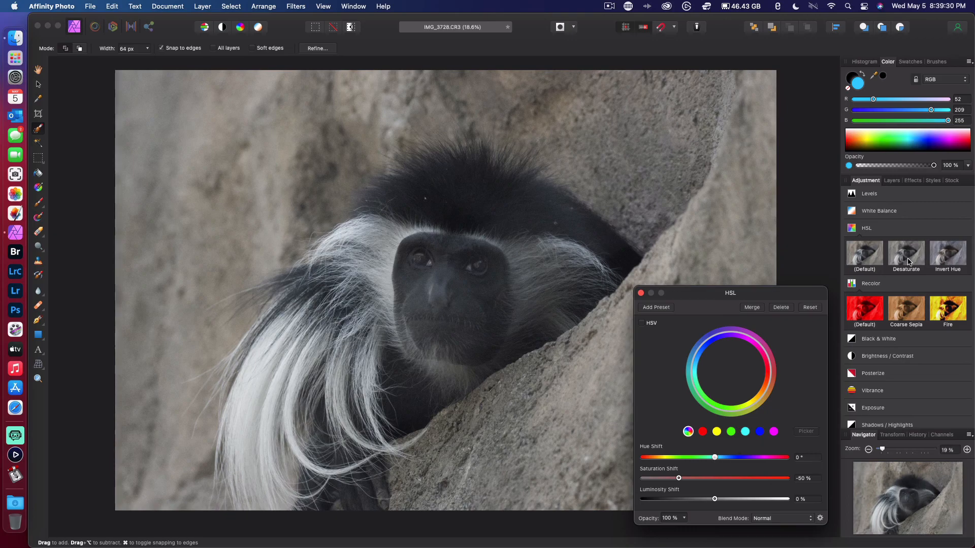
{"action": "key", "text": "super+z"}
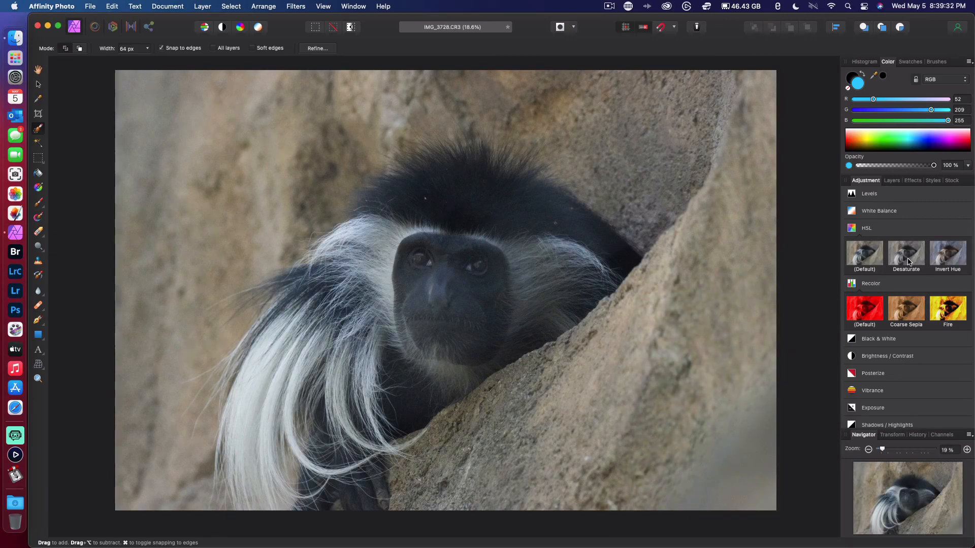